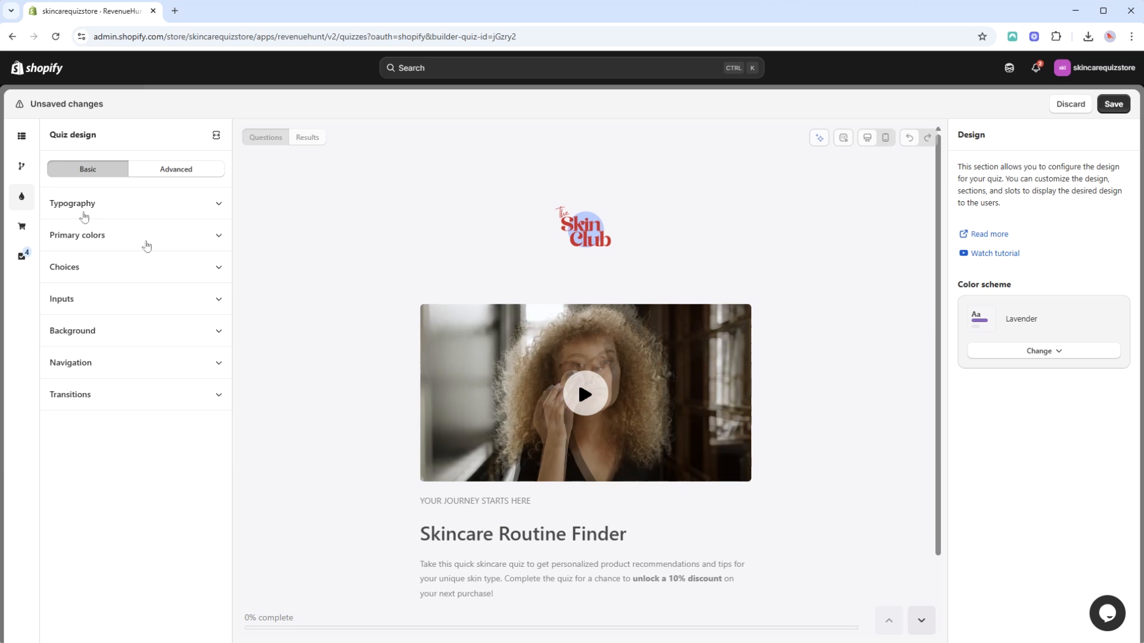
left_click(24, 142)
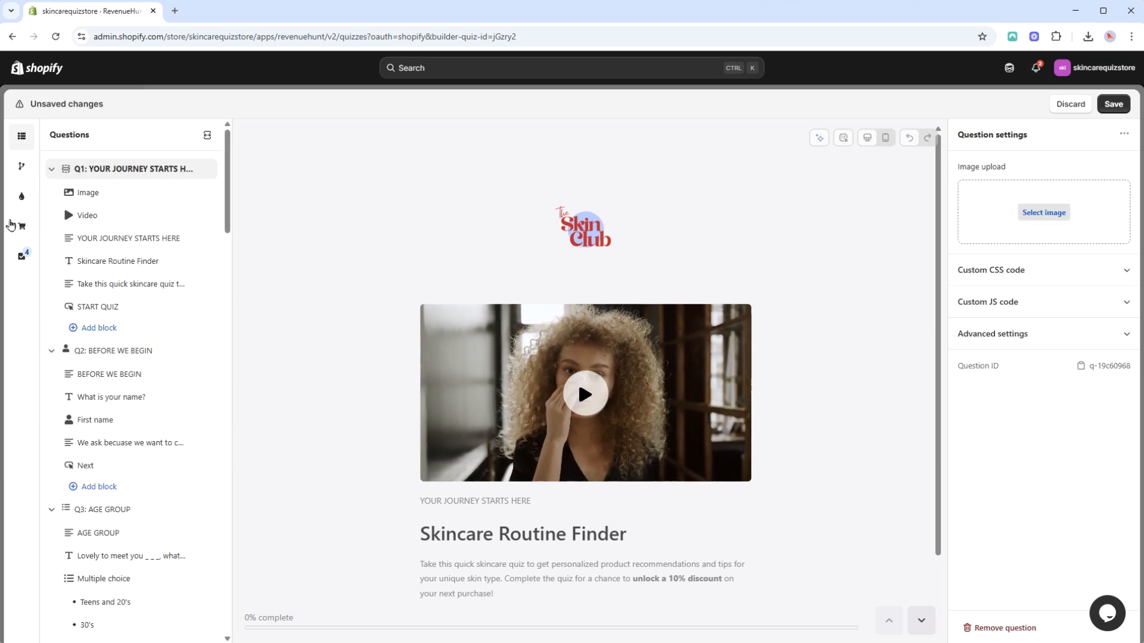
left_click(22, 225)
left_click(21, 136)
left_click(110, 191)
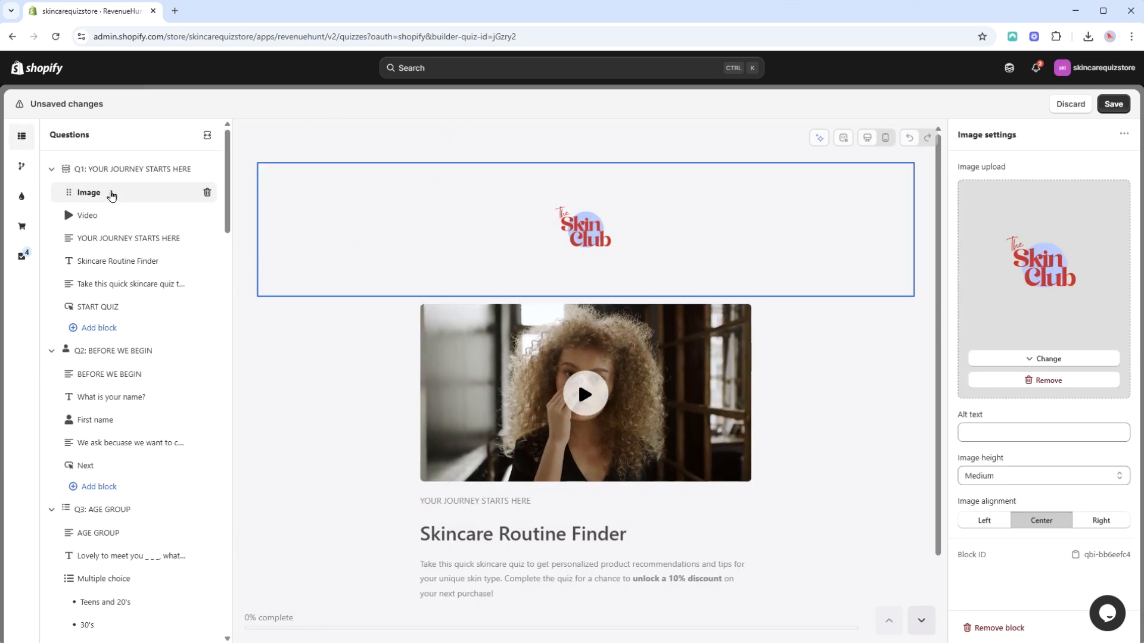
left_click(130, 246)
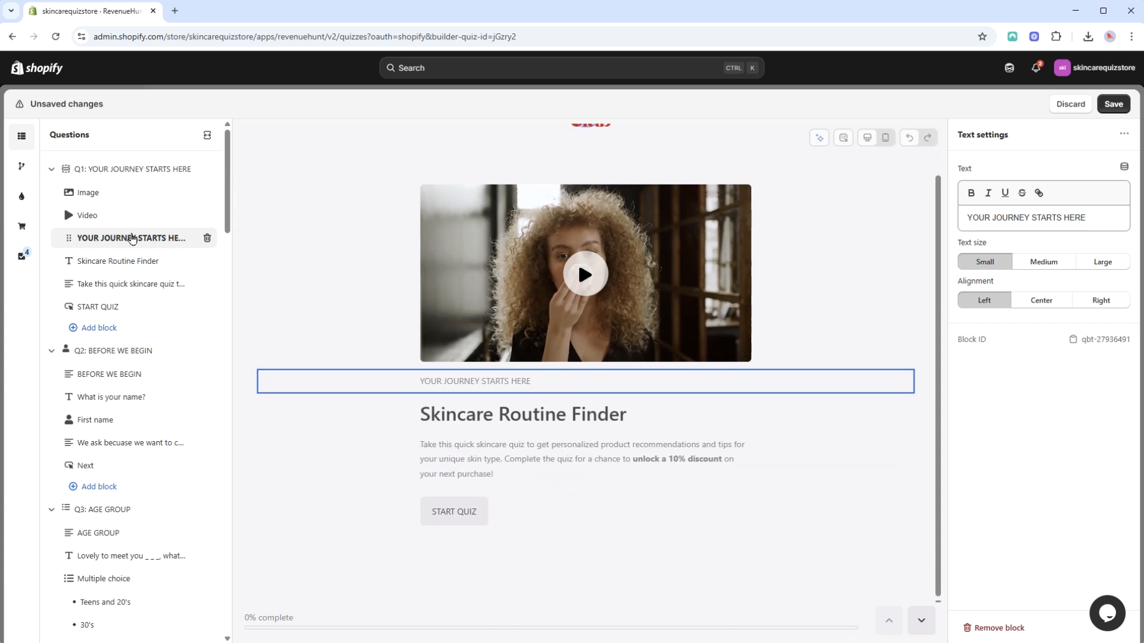
left_click(126, 602)
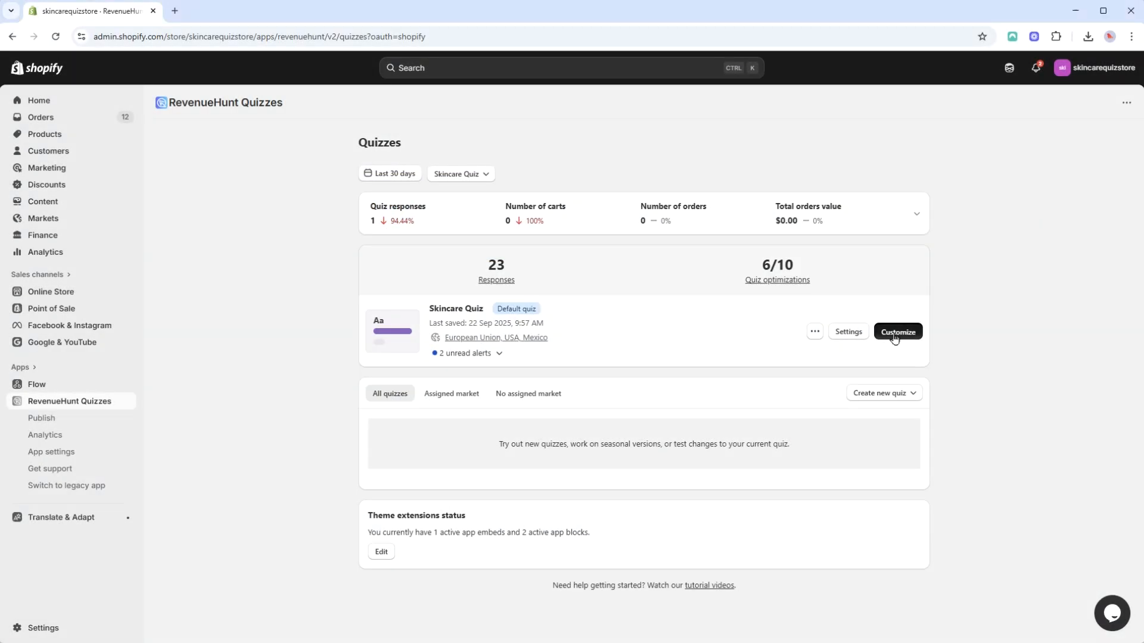
left_click(898, 330)
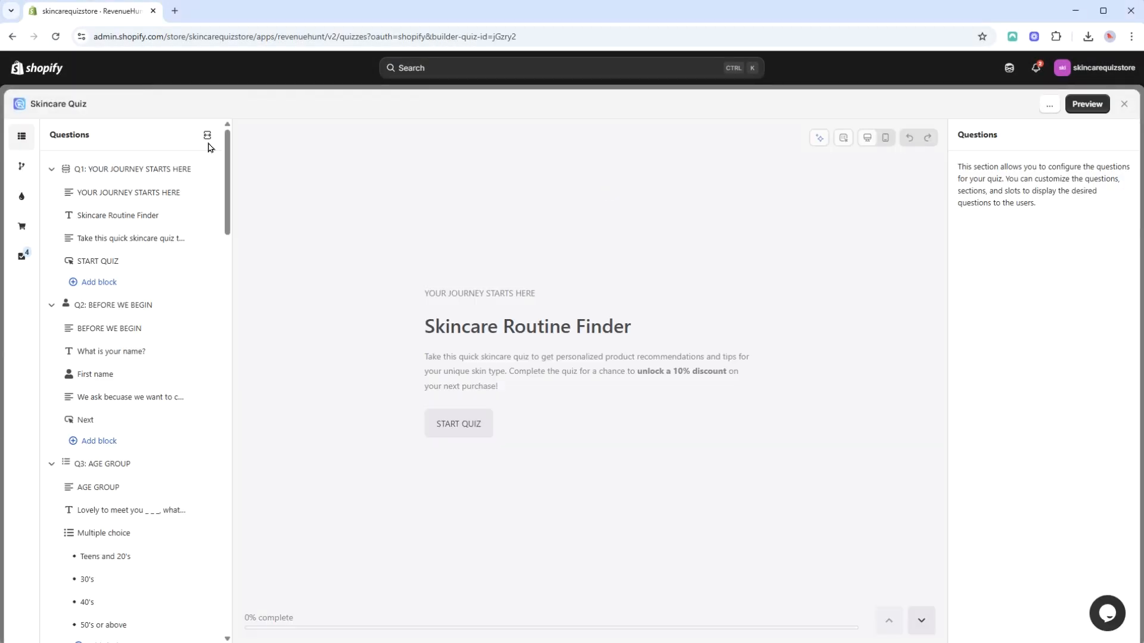
Open the quiz design settings and apply the Gold and Silver color scheme.
left_click(27, 198)
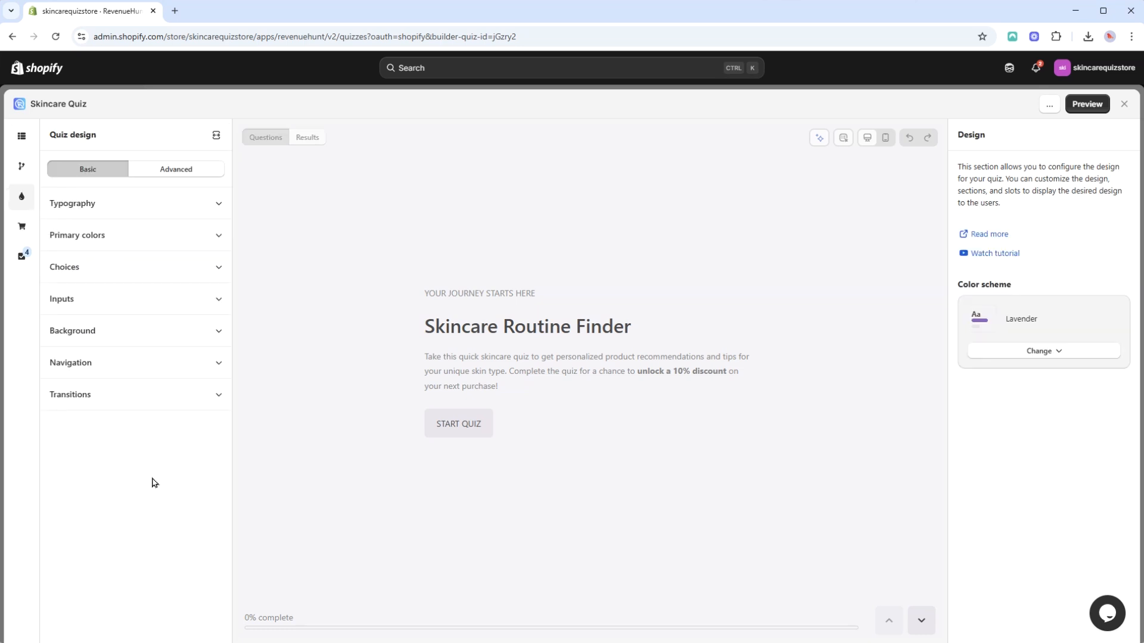
left_click(1059, 354)
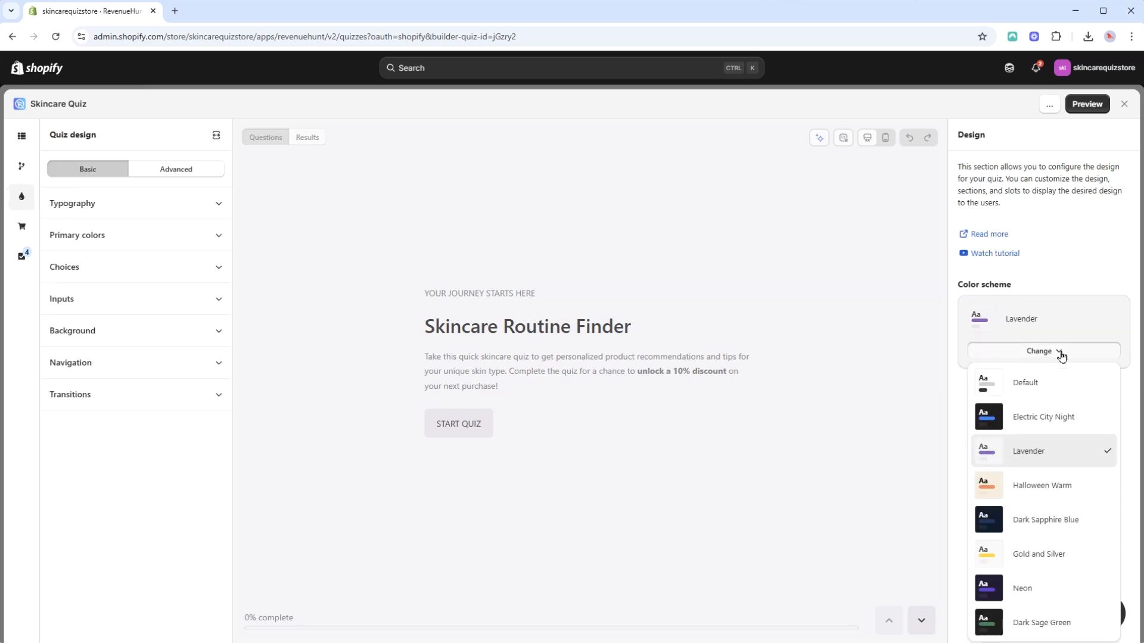
left_click(1040, 560)
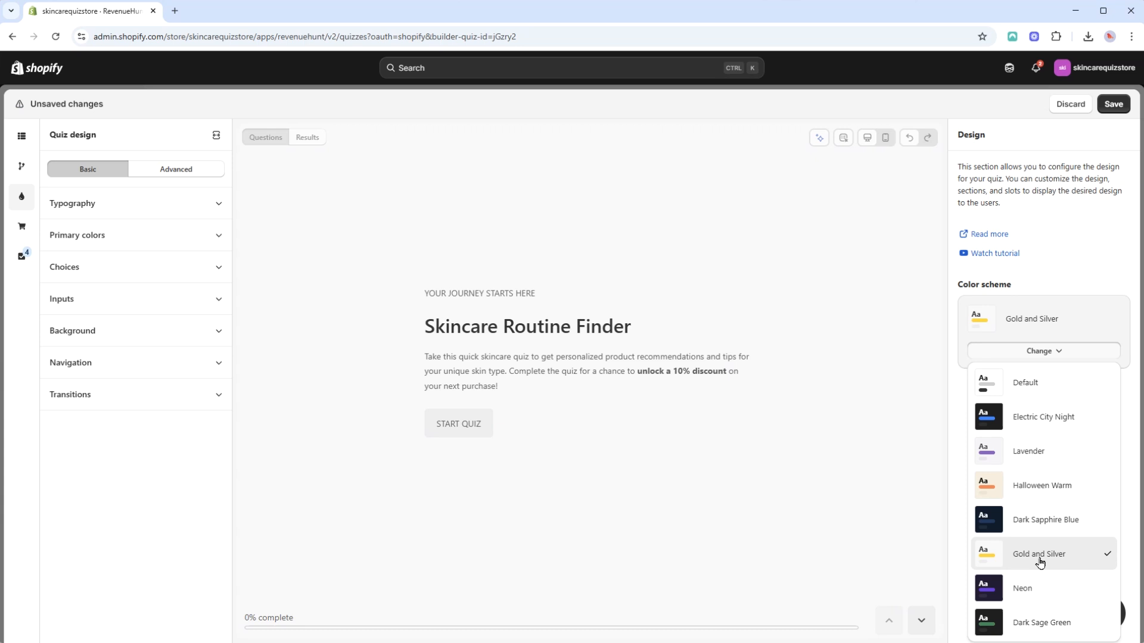
left_click(1060, 266)
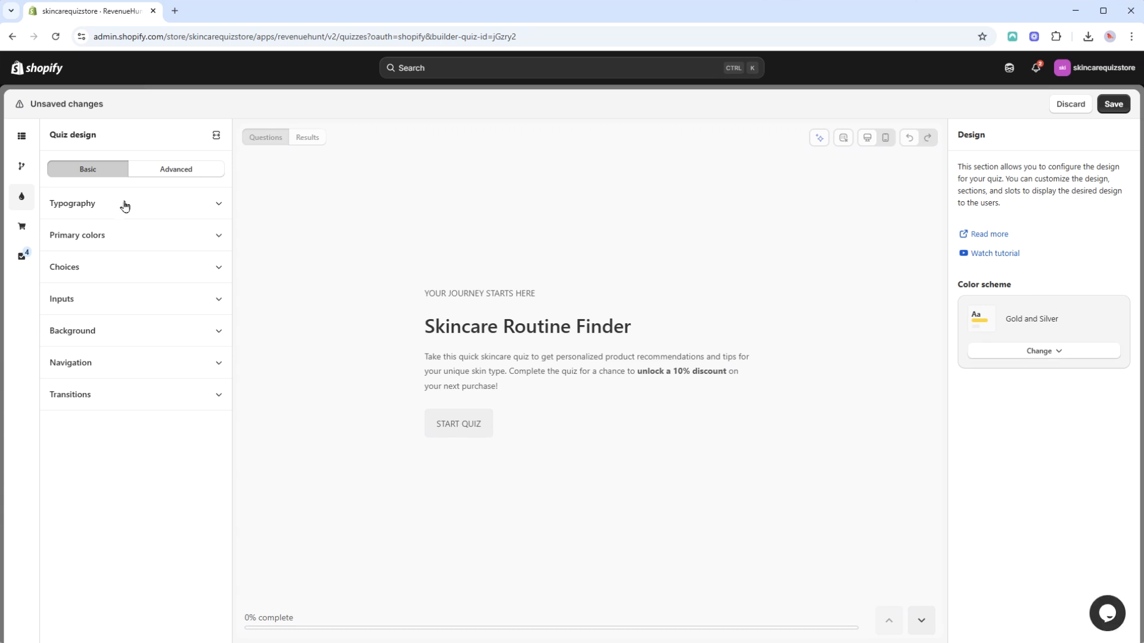
Try Poppins as the quiz's heading font and Fantasy as its body font.
left_click(147, 203)
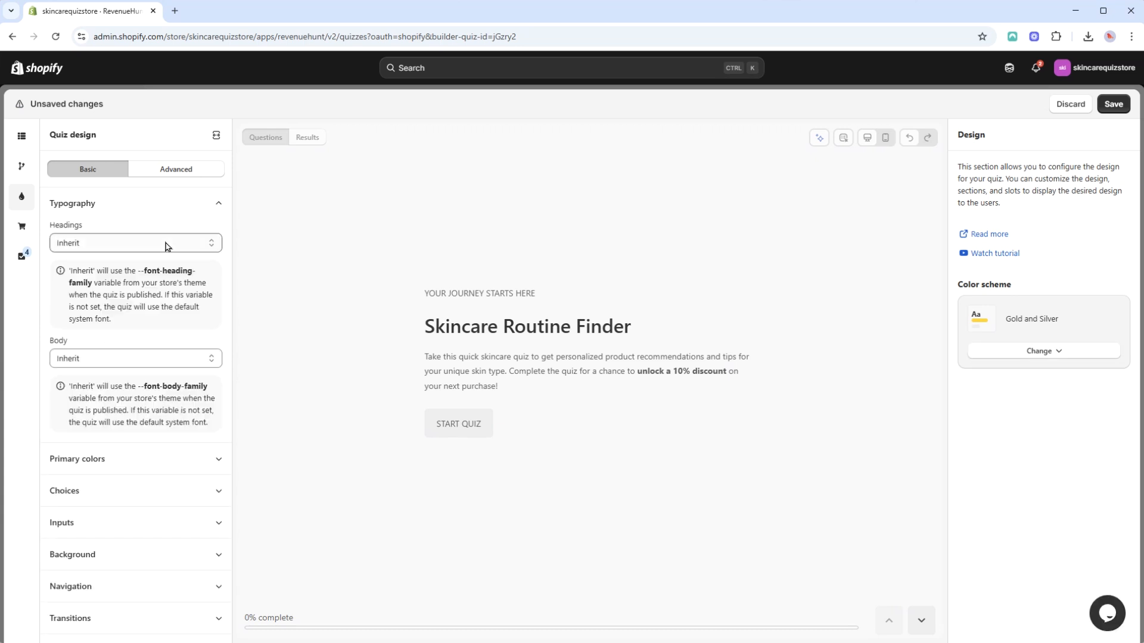
left_click(197, 243)
scroll(143, 391, "down", 3)
left_click(92, 400)
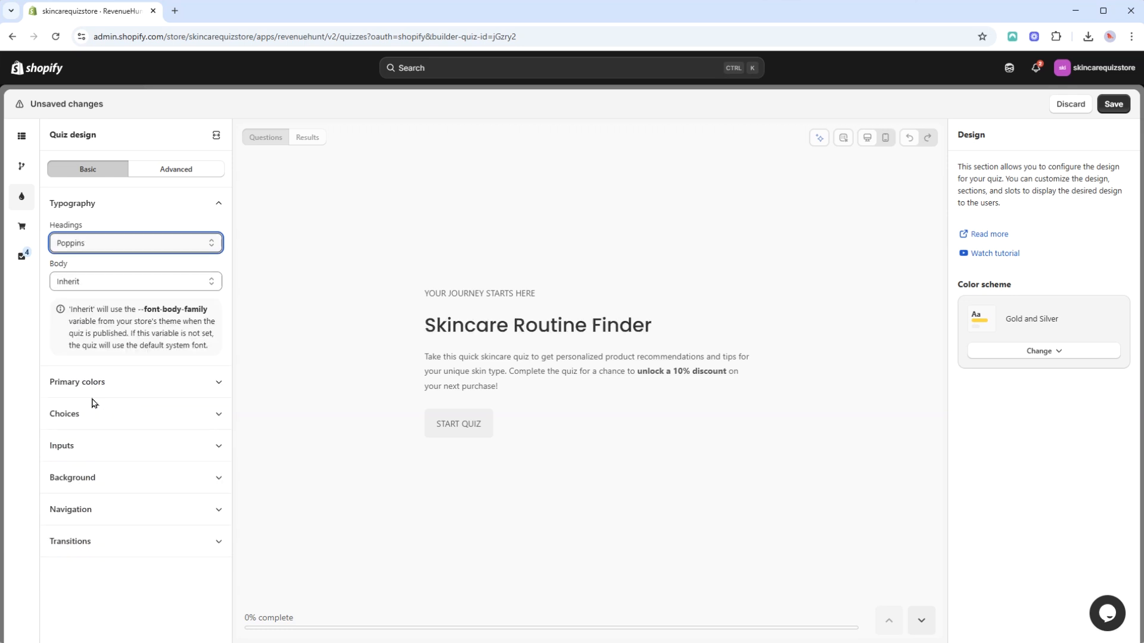
left_click(212, 285)
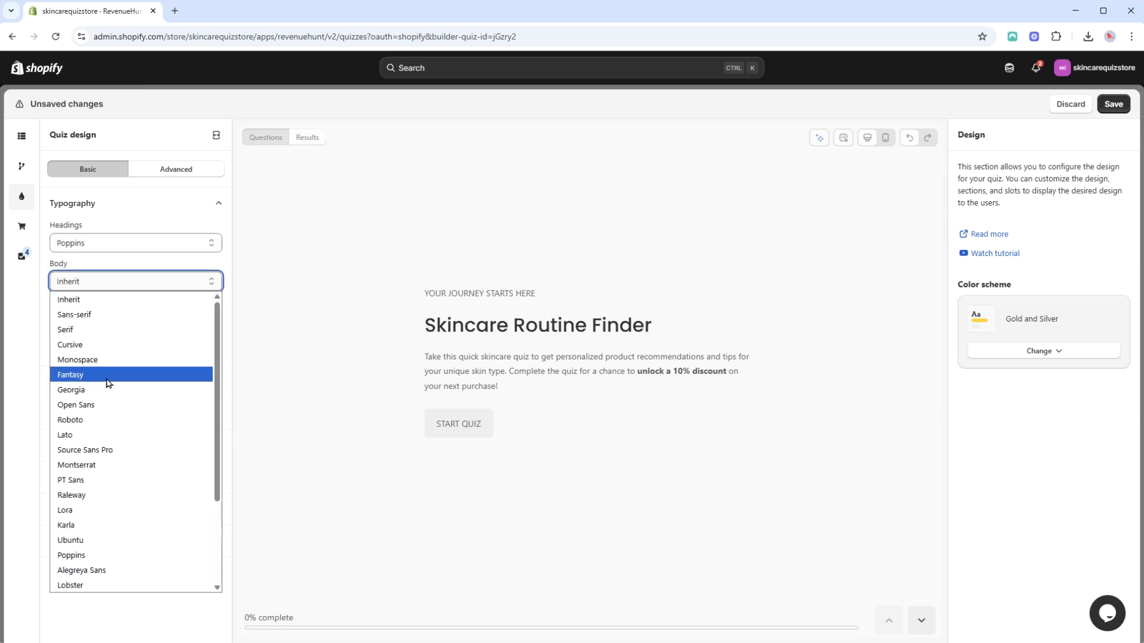
left_click(106, 380)
Set both the heading and body fonts back to Inherit and close the typography settings.
left_click(186, 244)
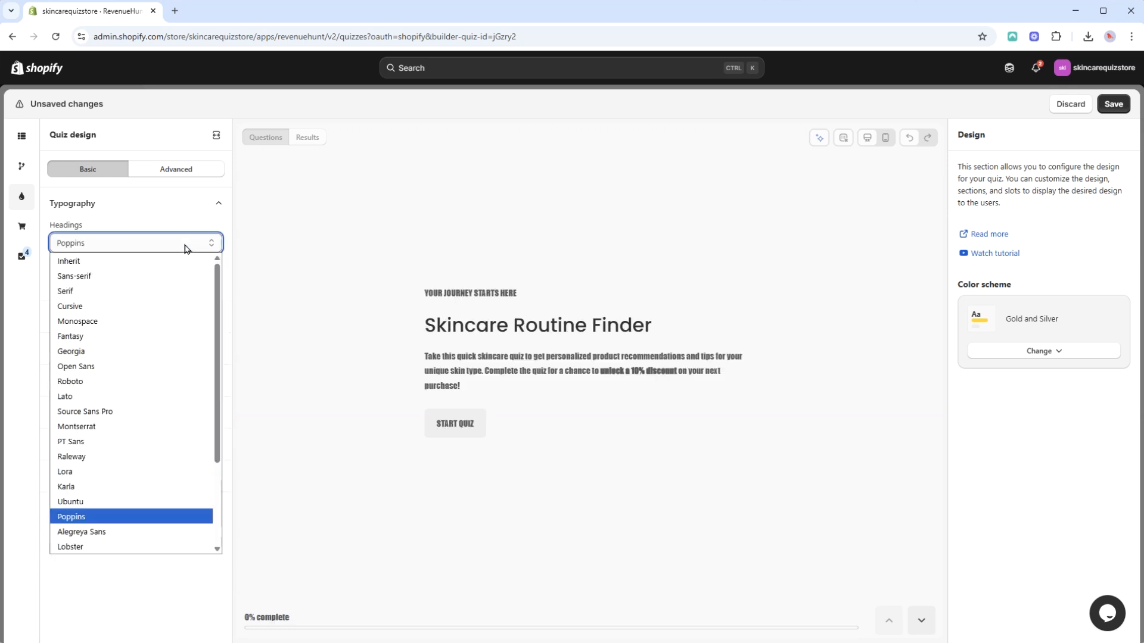
left_click(182, 262)
left_click(171, 356)
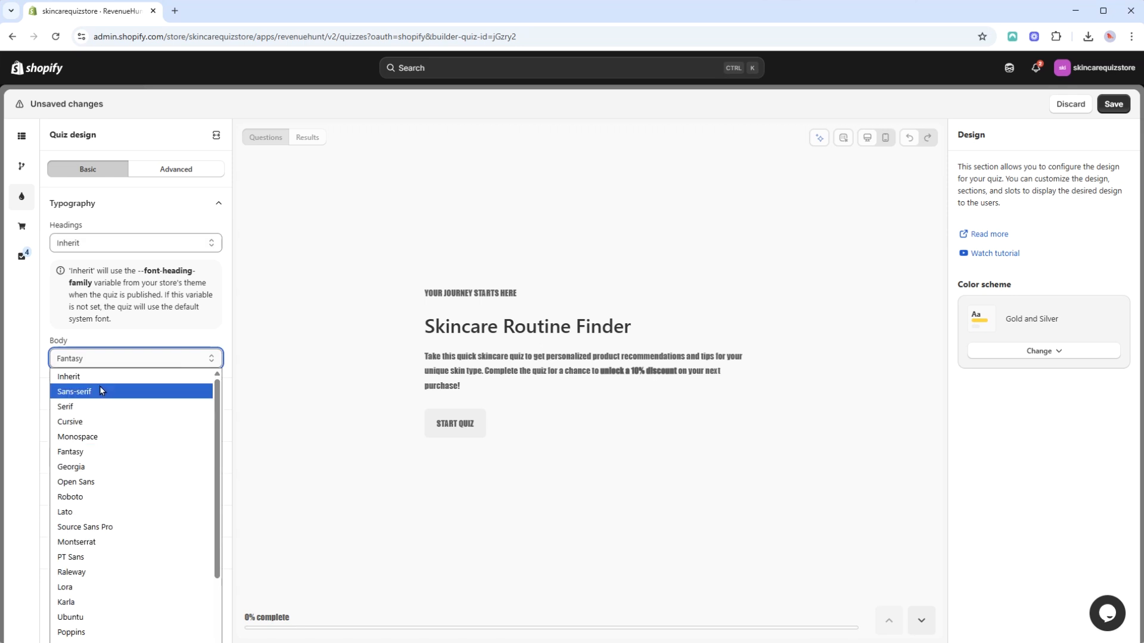
left_click(103, 380)
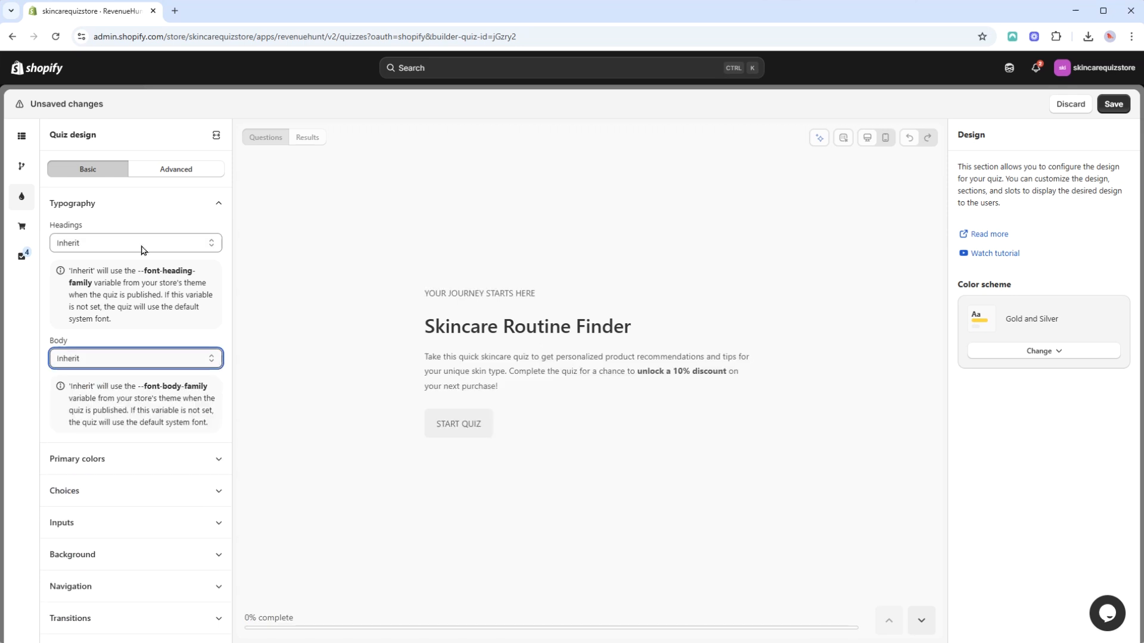
left_click(209, 201)
Change the primary heading color to a dark brown, about #4D3939.
left_click(217, 238)
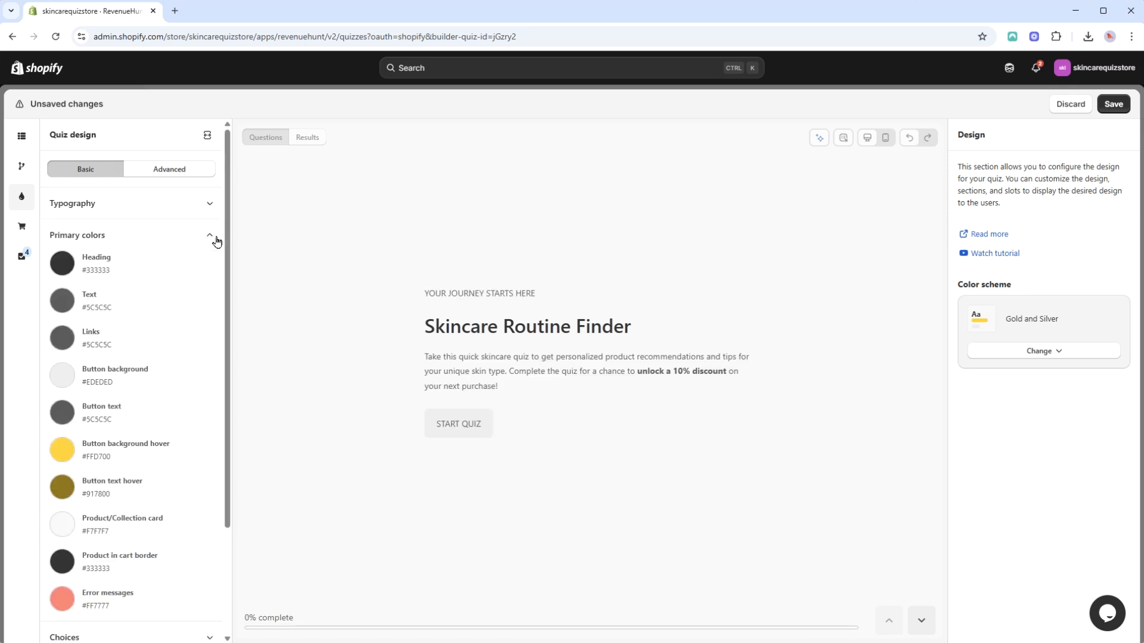
left_click(62, 263)
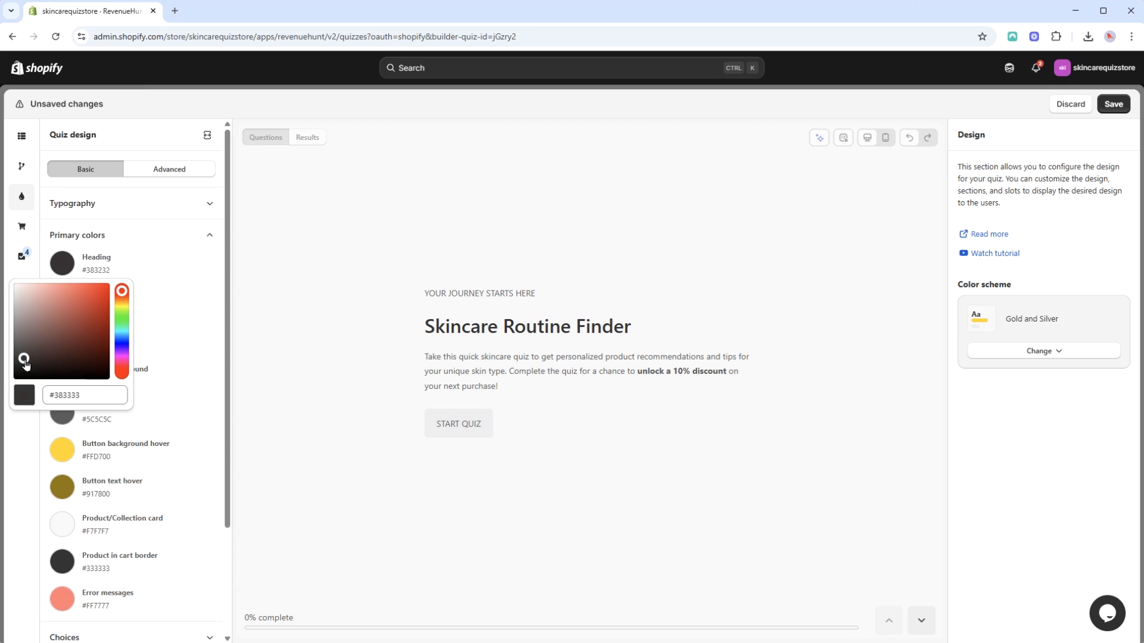
mouse_move(25, 365)
left_mouse_down()
mouse_move(27, 339)
mouse_move(38, 353)
left_mouse_up()
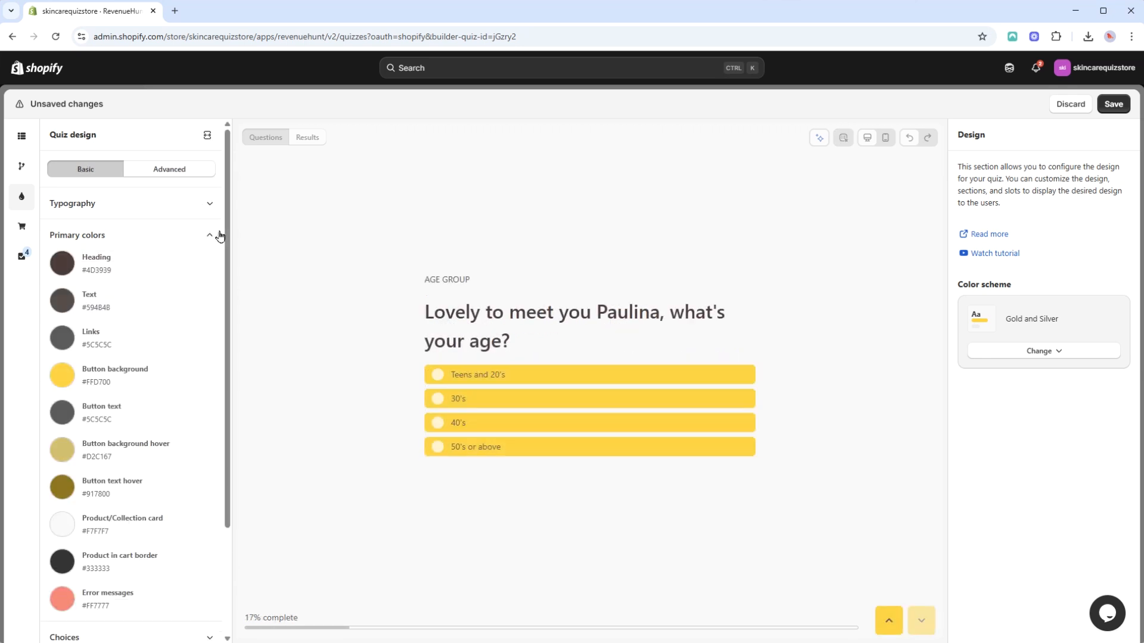
left_click(220, 236)
left_click(219, 267)
left_click(219, 269)
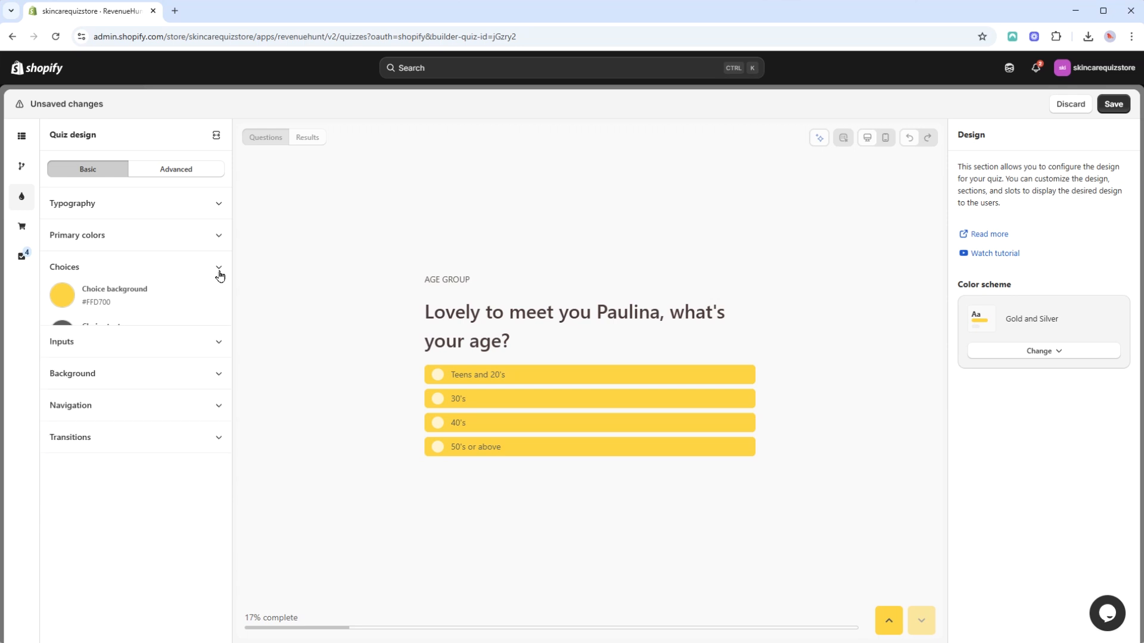
left_click(204, 309)
left_click(203, 310)
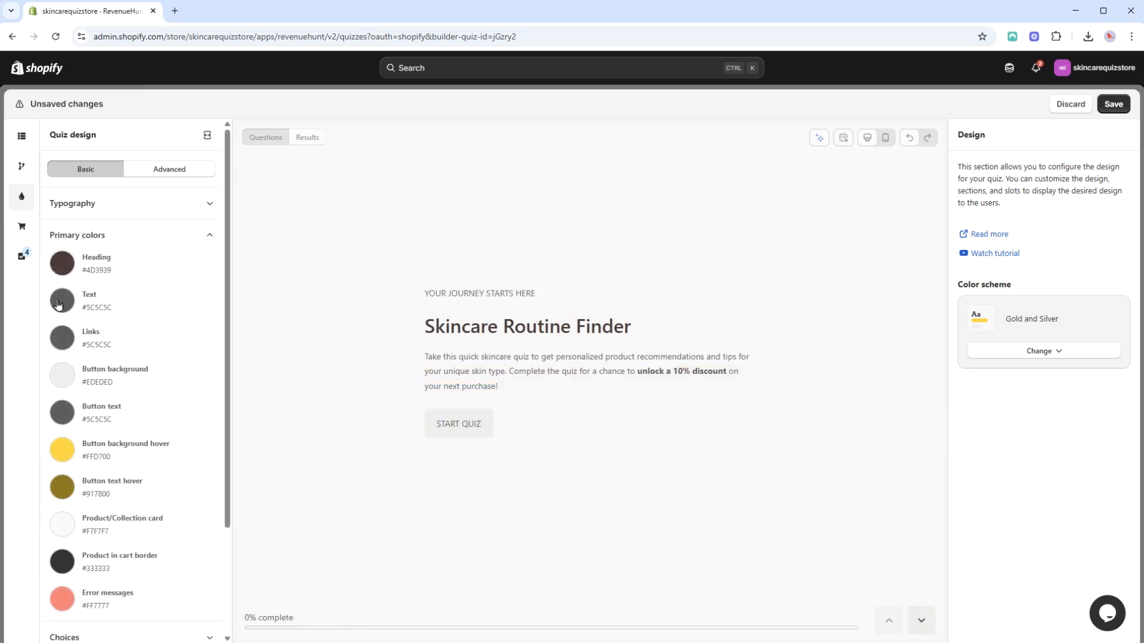
Change the primary text color to a dark brownish grey, about #594B4B.
left_click(62, 301)
left_click_drag(19, 384, 25, 392)
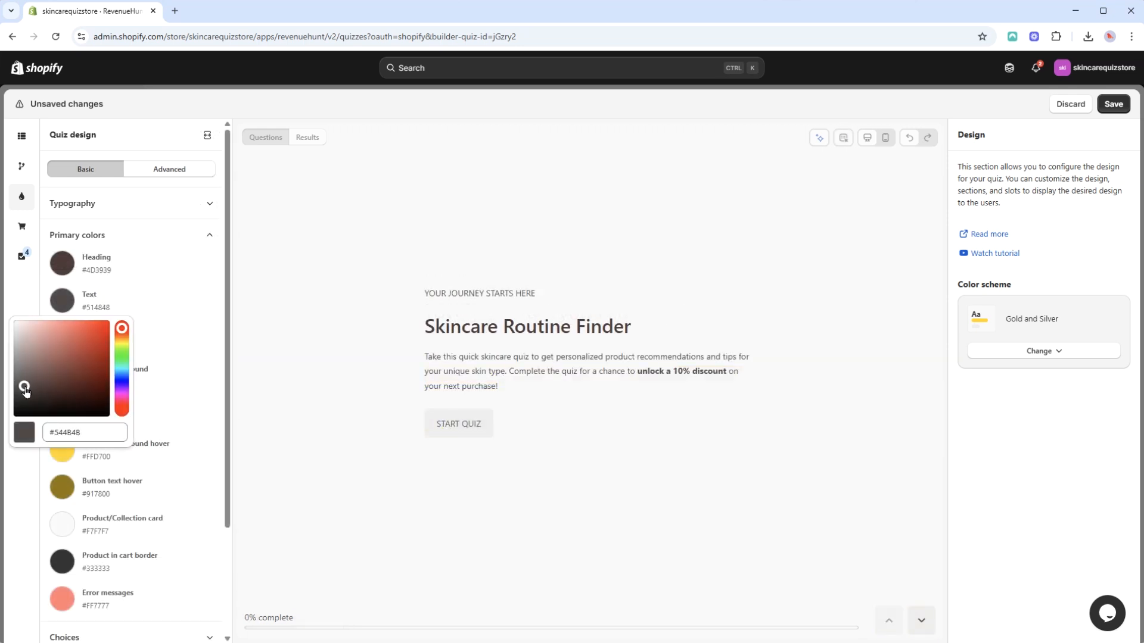
left_click(180, 317)
Set the primary button background color to #FFD700.
scroll(160, 325, "down", 2)
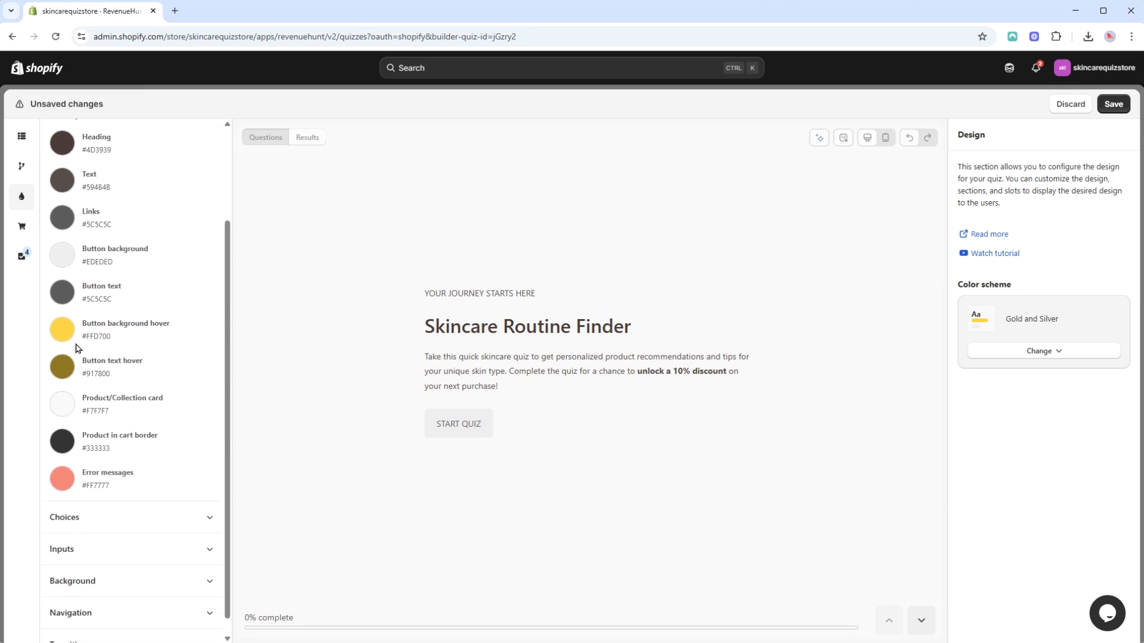
scroll(78, 348, "up", 1)
left_click(72, 317)
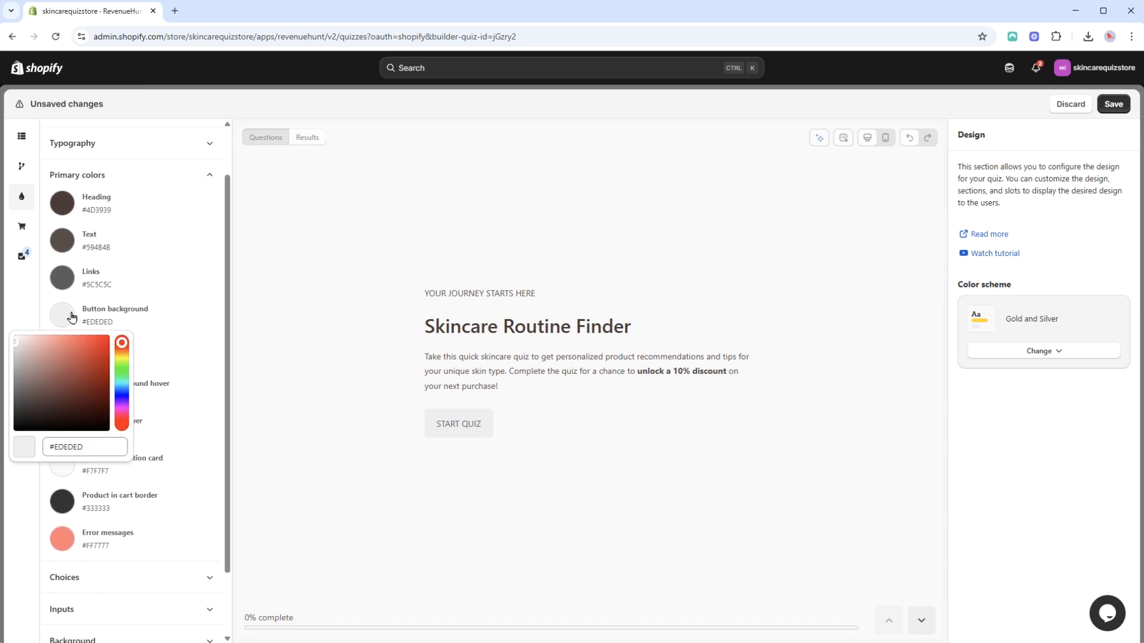
left_click(98, 444)
type("#FFD700")
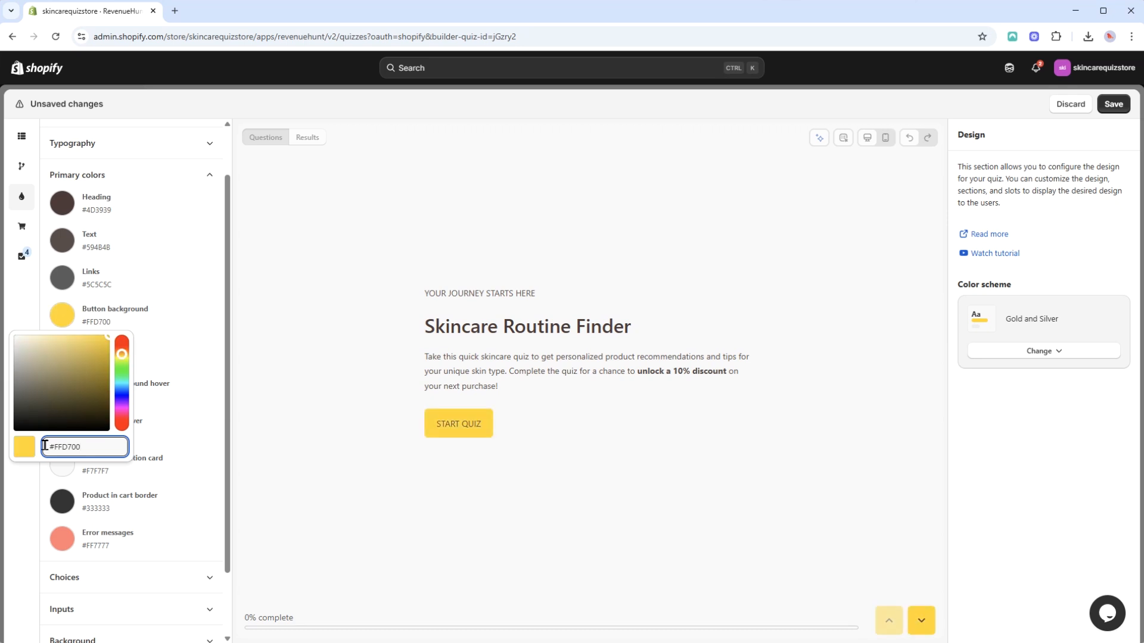
left_click(171, 340)
Change the quiz's background color to a pale beige-yellow, about #ECEAD3.
left_click(210, 331)
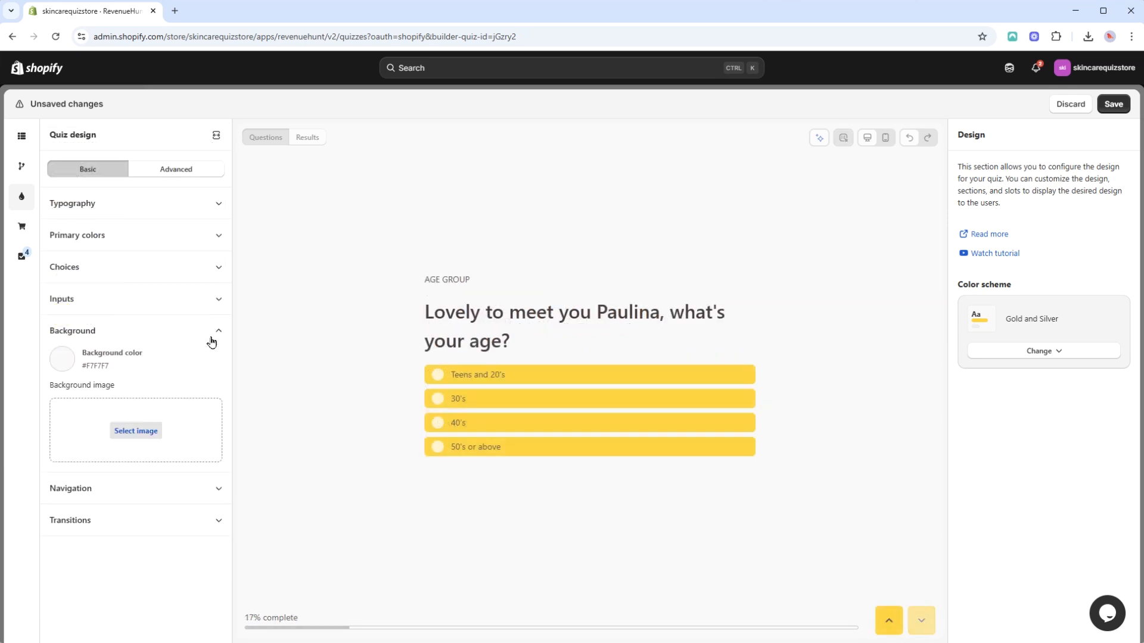
left_click(63, 359)
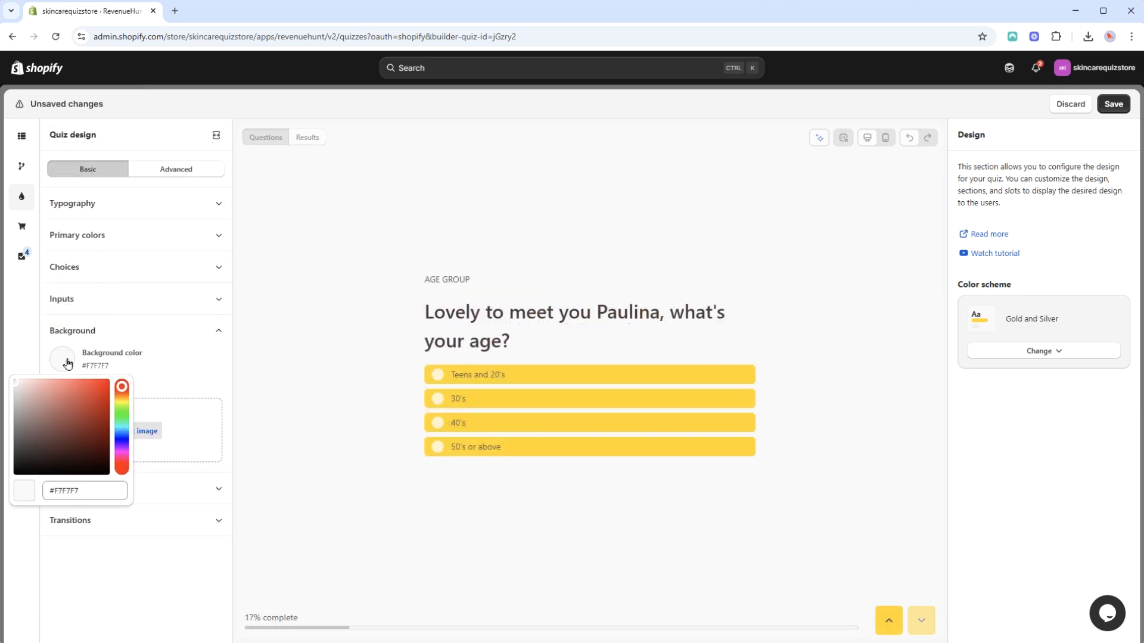
left_click(21, 391)
left_click_drag(19, 386, 23, 391)
left_click_drag(122, 391, 122, 399)
left_click(24, 391)
left_click_drag(24, 392, 24, 386)
left_click(155, 360)
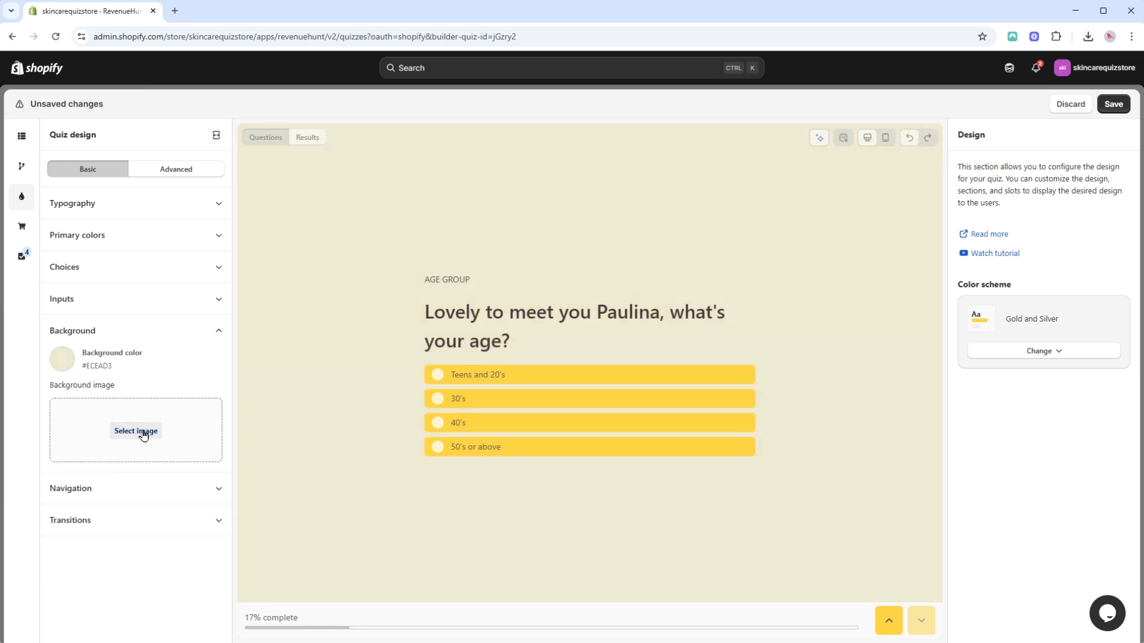
Upload the wood plank picture "Screenshot 2025-09-18 214508.png" and use it as the quiz's background image.
left_click(143, 432)
left_click(587, 244)
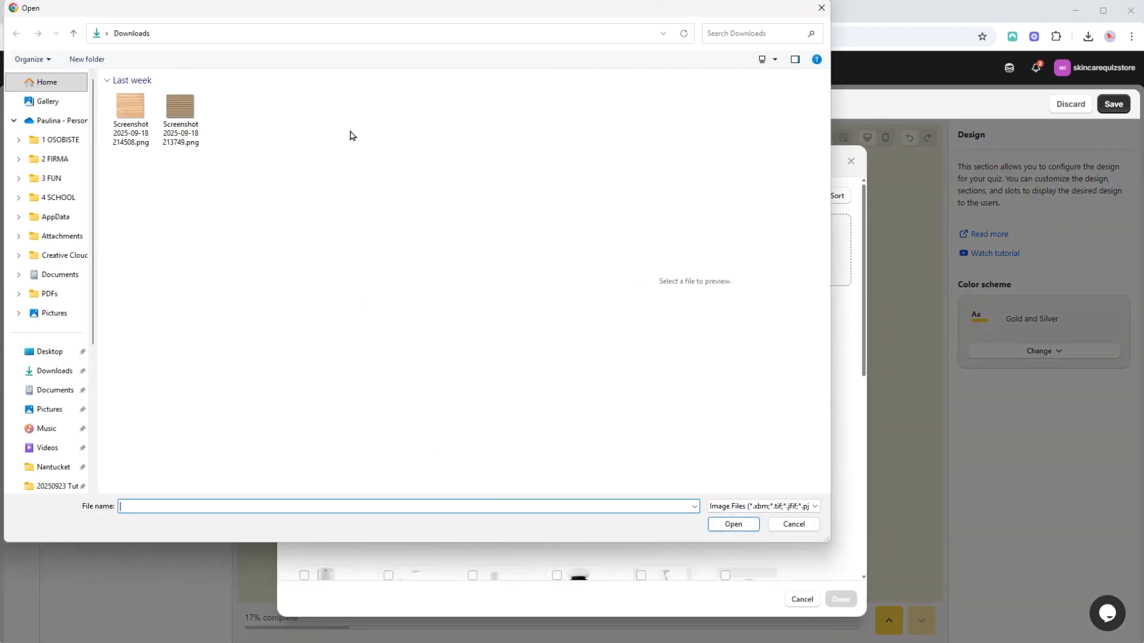
left_click(131, 119)
left_click(730, 523)
double_click(304, 386)
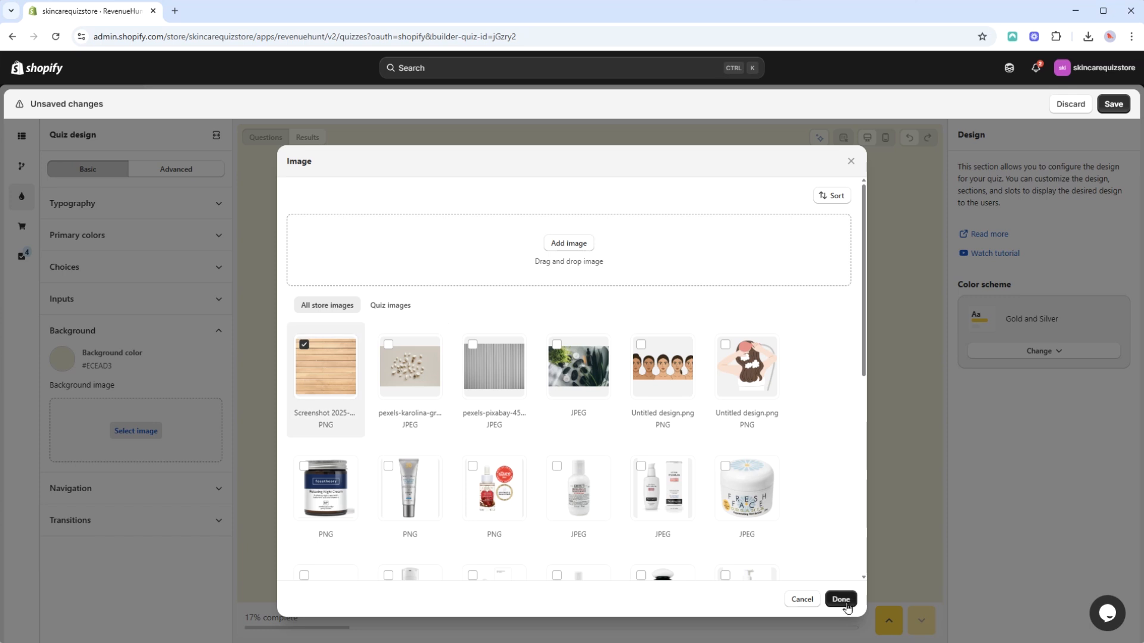
Lower the background image's opacity to a faint overlay and close the background settings.
scroll(147, 493, "down", 2)
left_click_drag(208, 564, 70, 564)
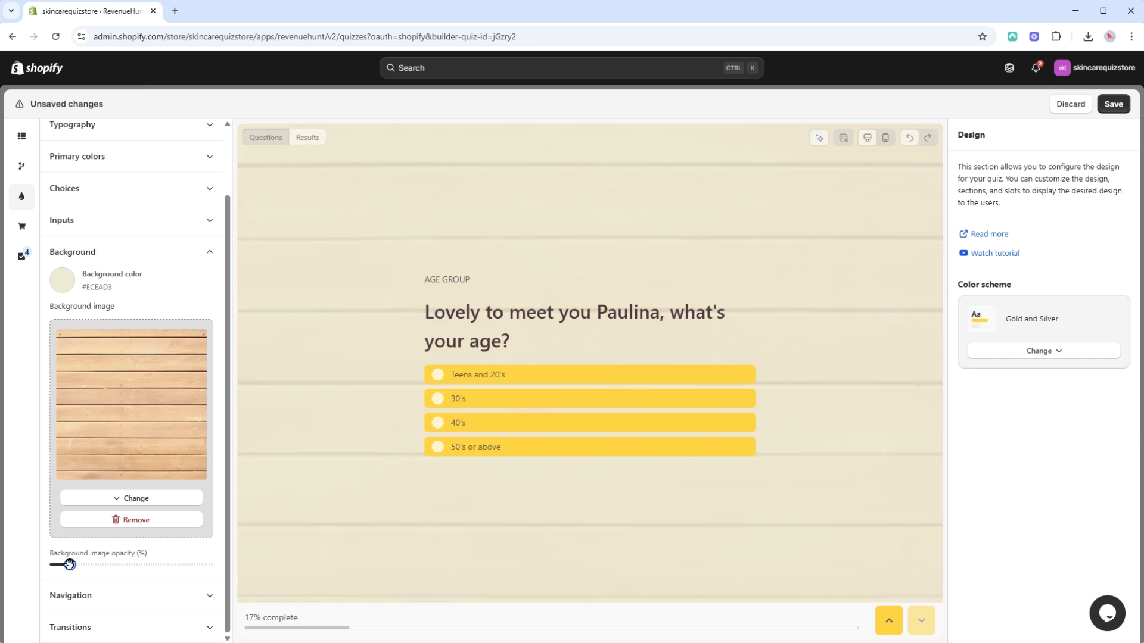
left_click(208, 255)
Set the navigation bar's background color to #FFD700.
left_click(210, 363)
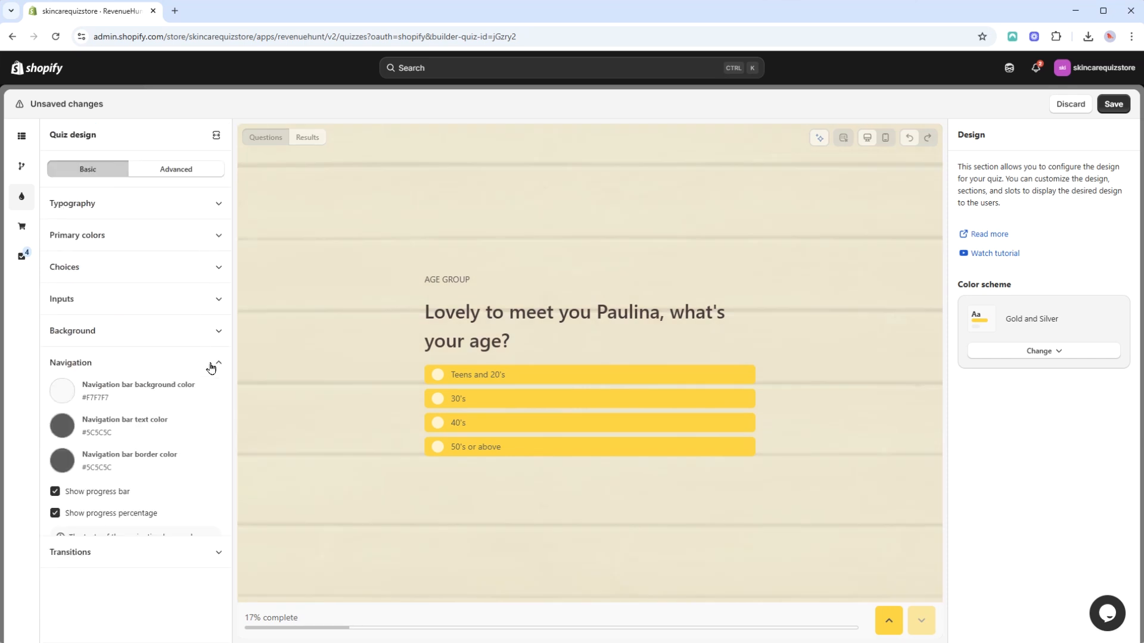
left_click(57, 399)
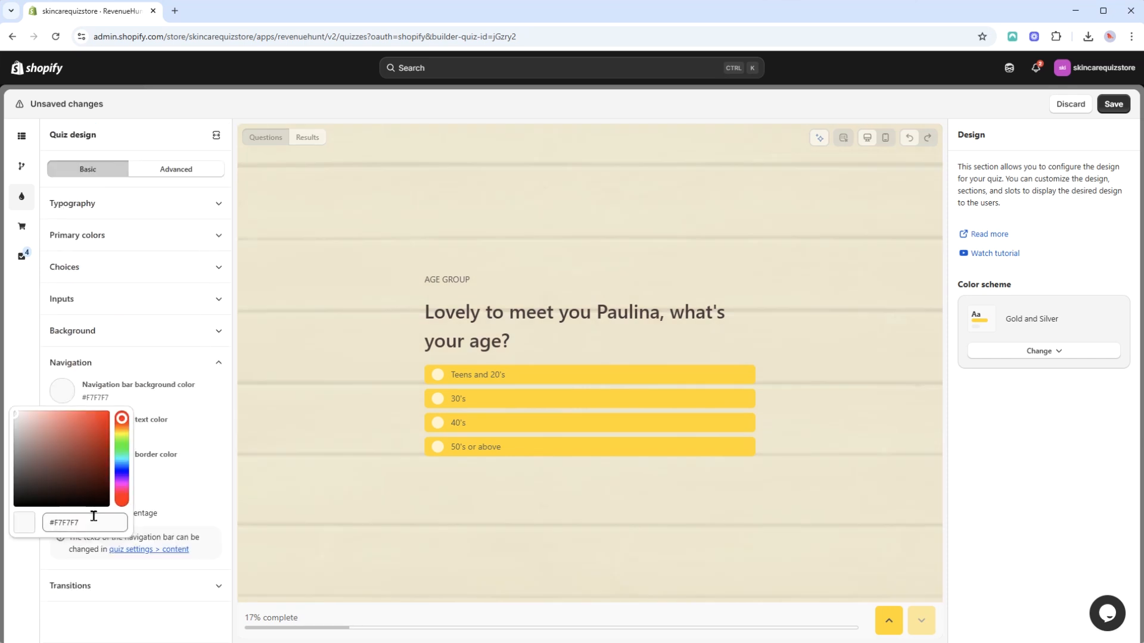
left_click_drag(95, 518, 46, 518)
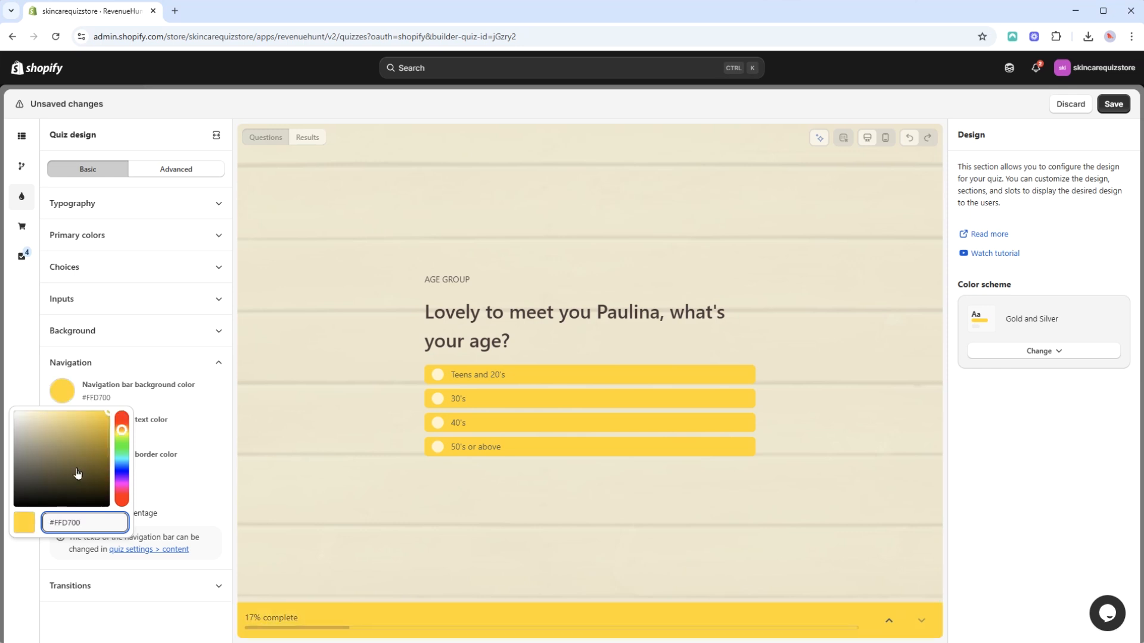
left_click(158, 366)
left_click(158, 369)
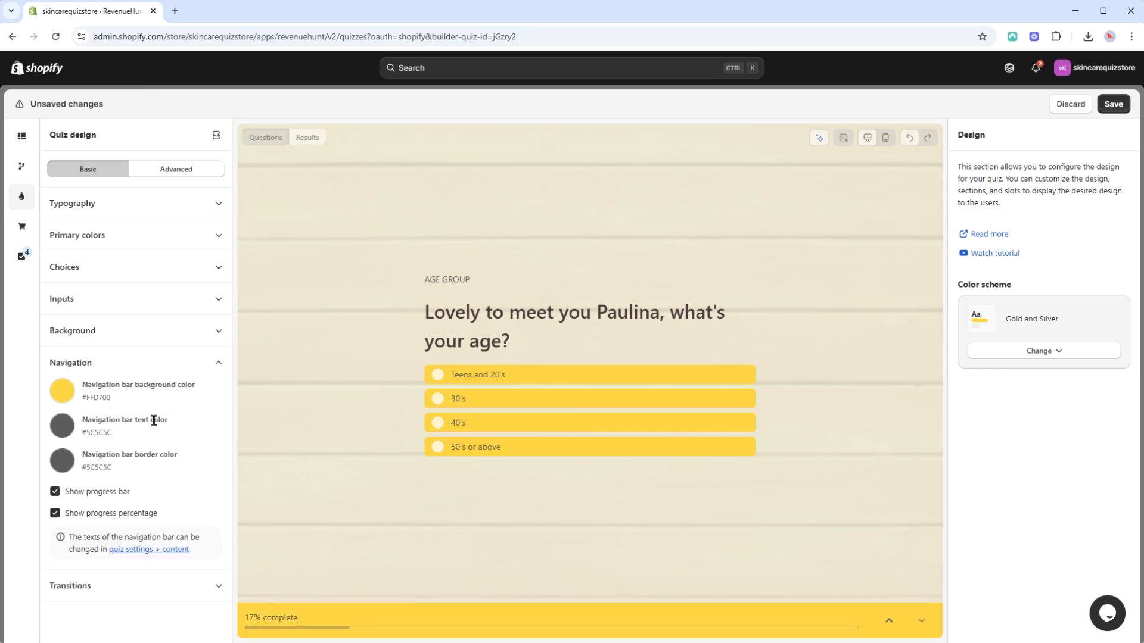
Try switching the progress bar and progress percentage off and on in the navigation settings.
left_click(56, 492)
left_click(56, 513)
left_click(56, 493)
left_click(186, 368)
Try the slide left/right transition for the quiz and set it back to slide up/down.
left_click(166, 395)
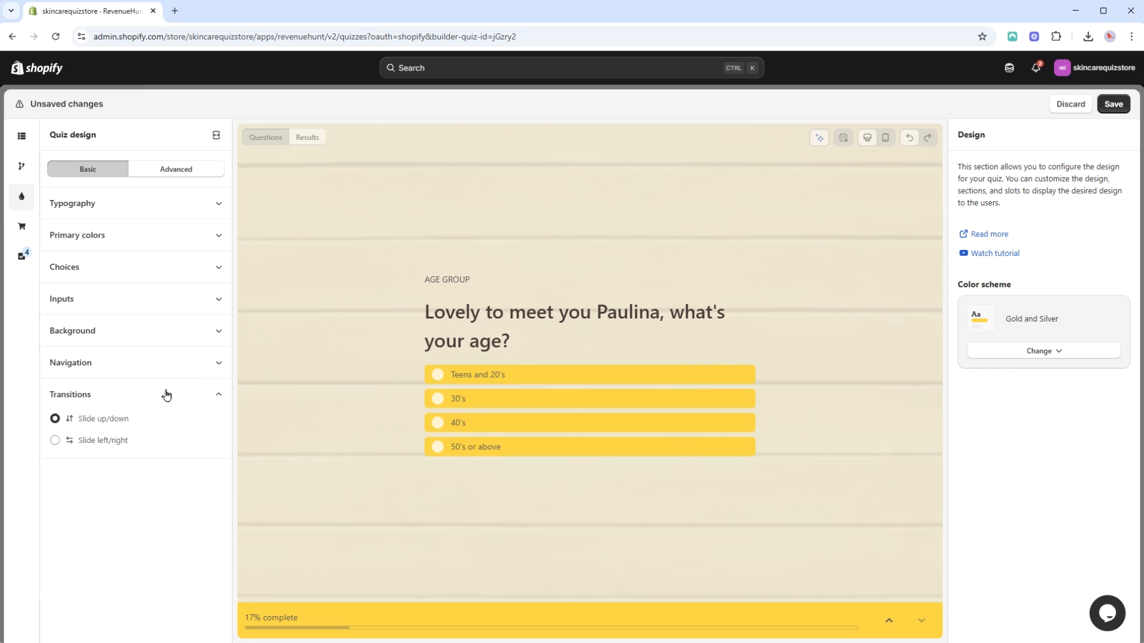
left_click(103, 442)
left_click(105, 426)
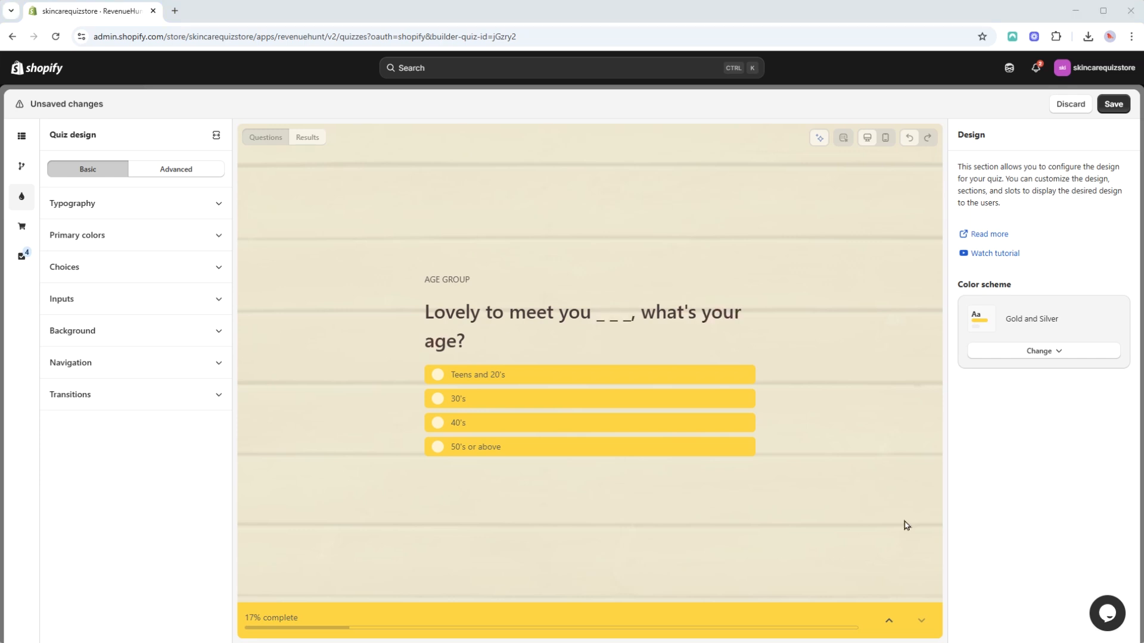
Check the quiz design in mobile and desktop views and compare the results page with the questions.
left_click(885, 142)
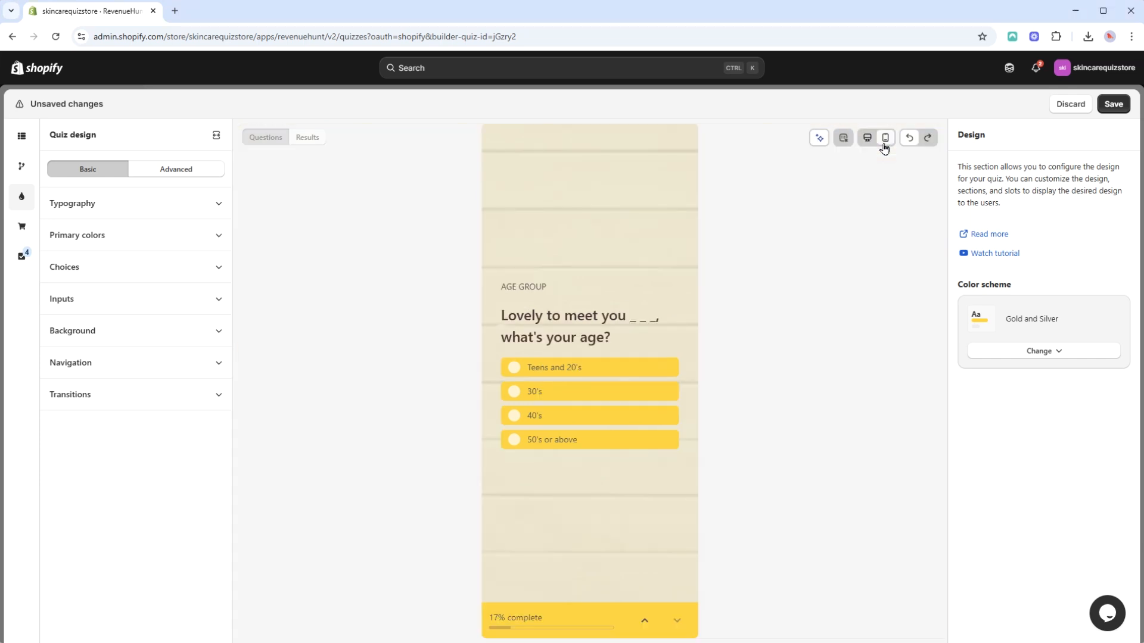
left_click(869, 143)
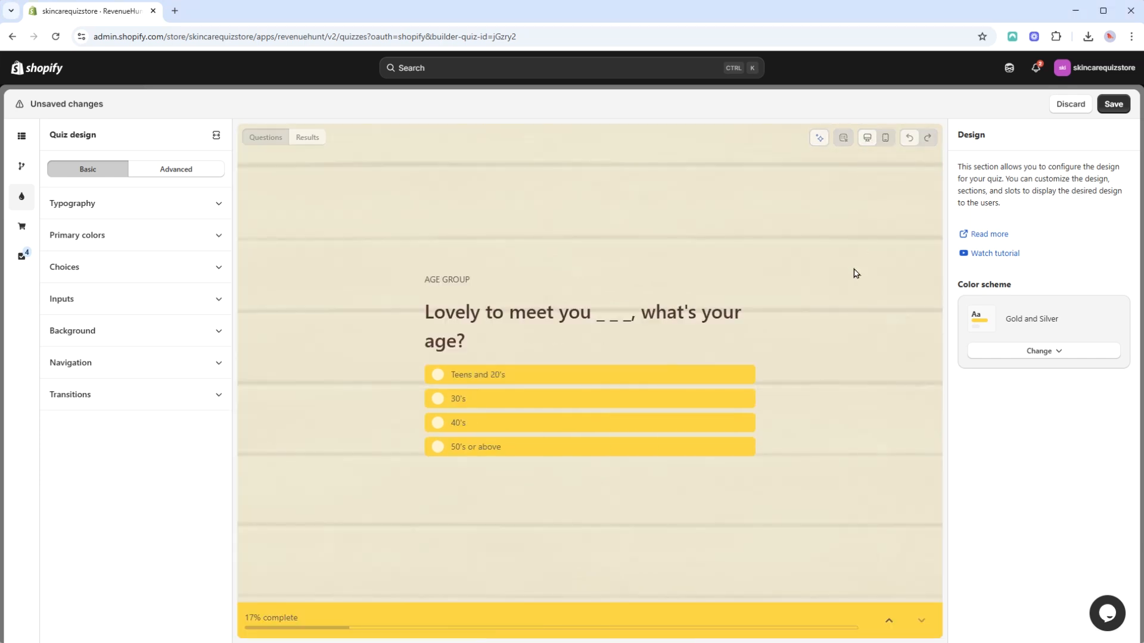
left_click(306, 139)
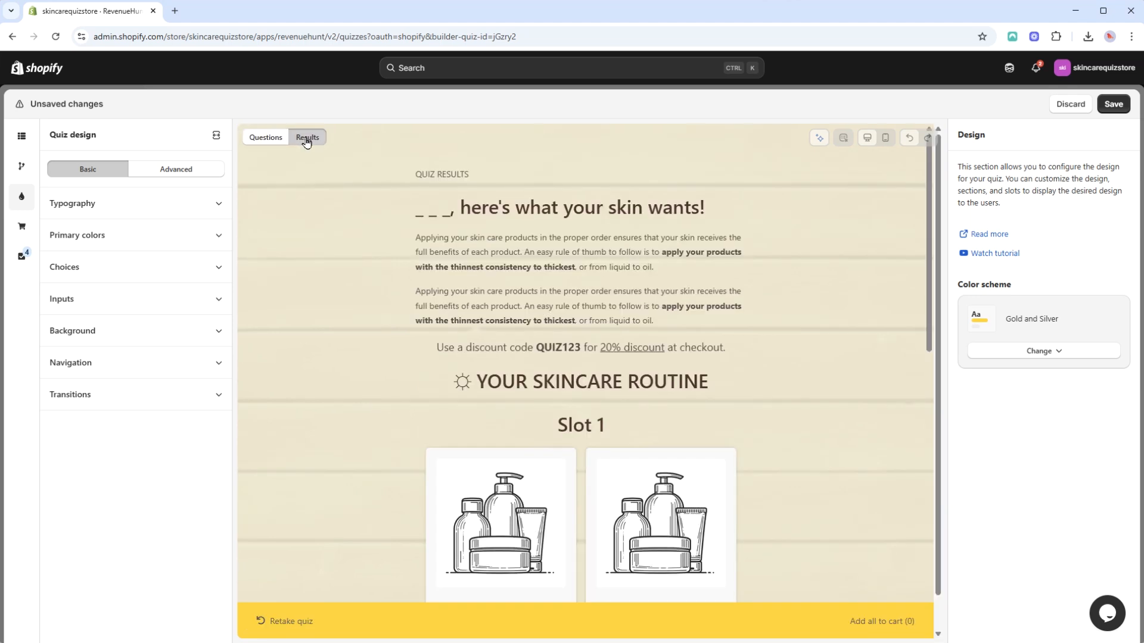
left_click(267, 140)
left_click(311, 140)
left_click(267, 140)
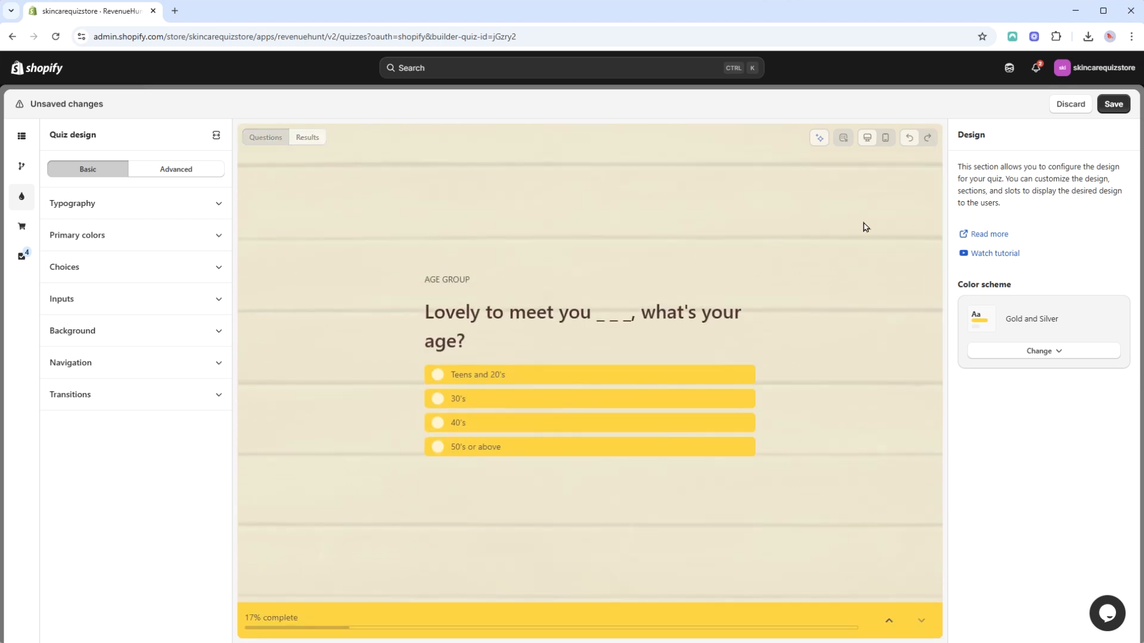
Save the quiz design, try the quiz's start screen in the preview and close the preview.
left_click(1100, 109)
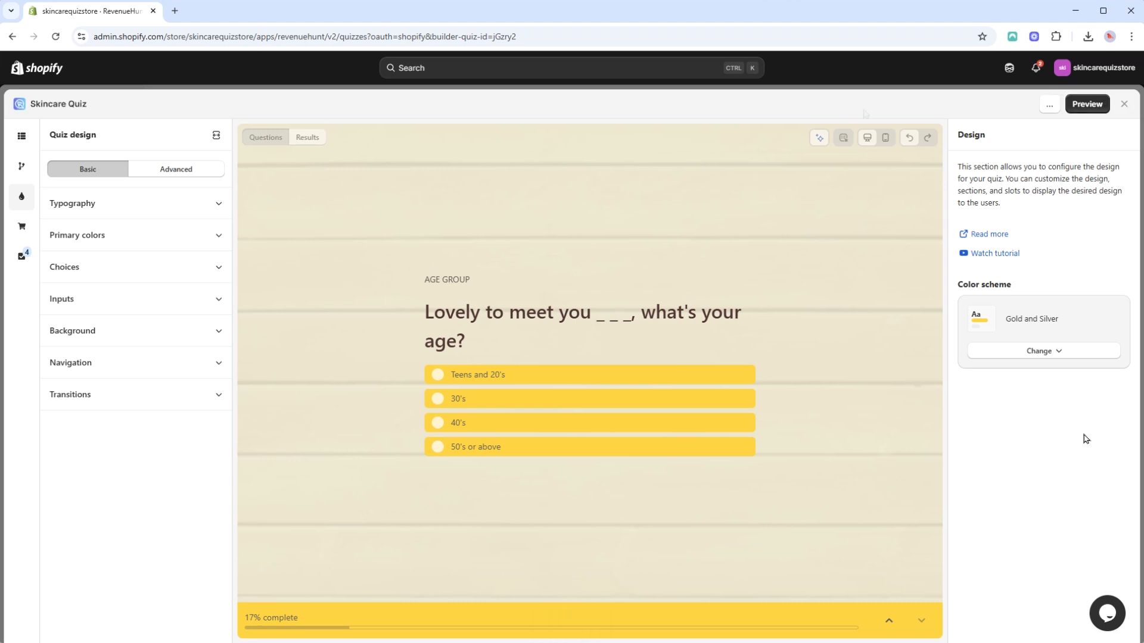
left_click(1079, 107)
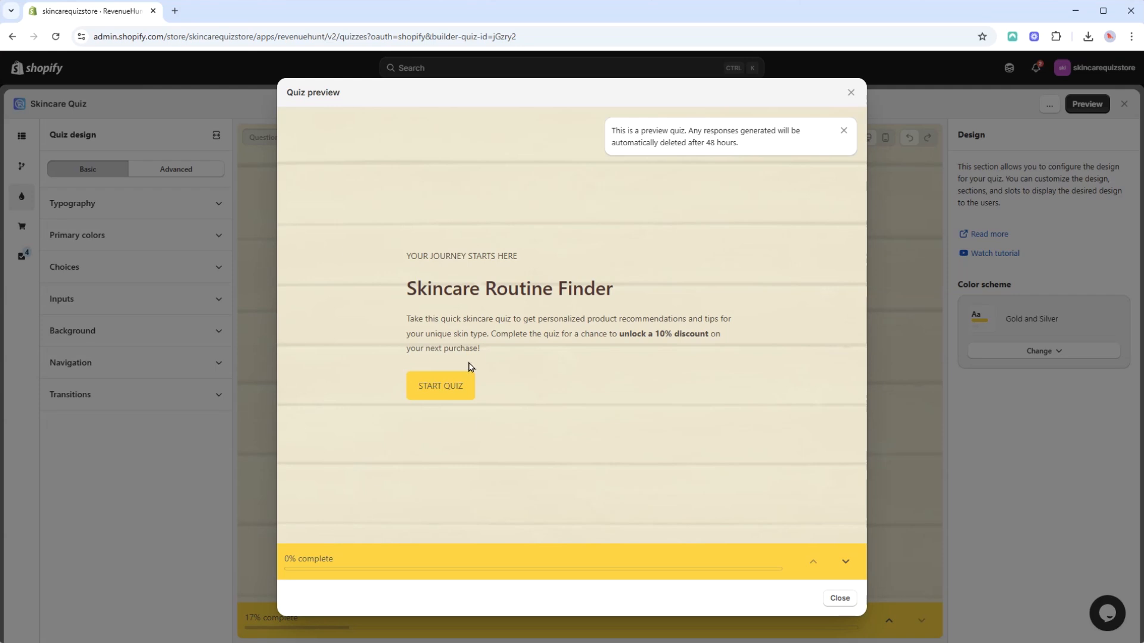
left_click(470, 379)
left_click(851, 93)
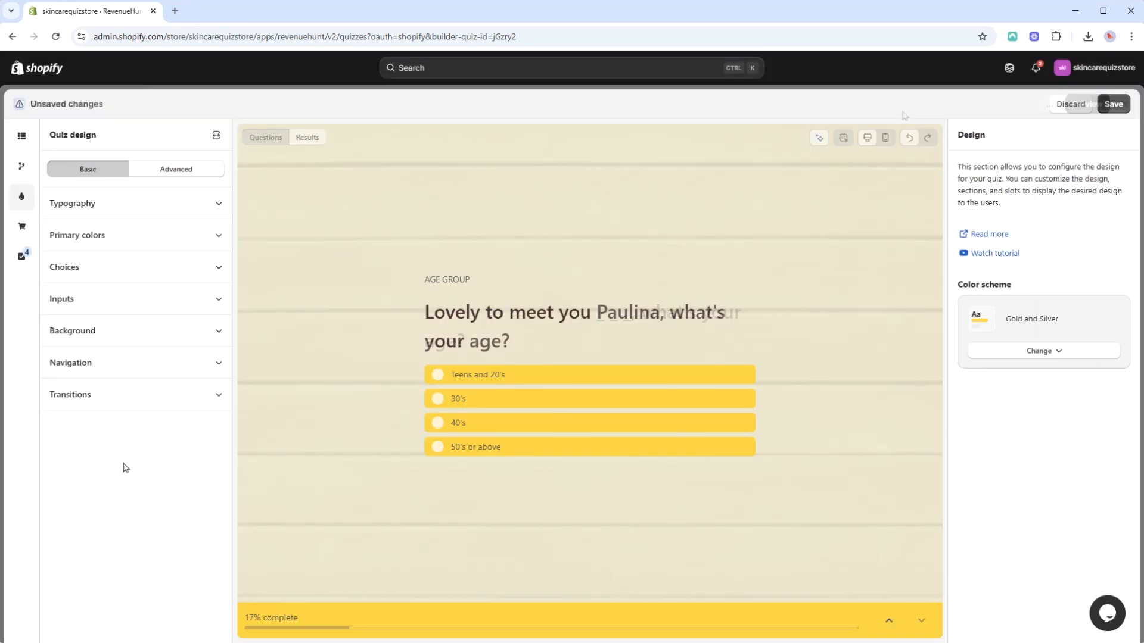
Review the default custom CSS code in the advanced quiz design settings.
left_click(204, 172)
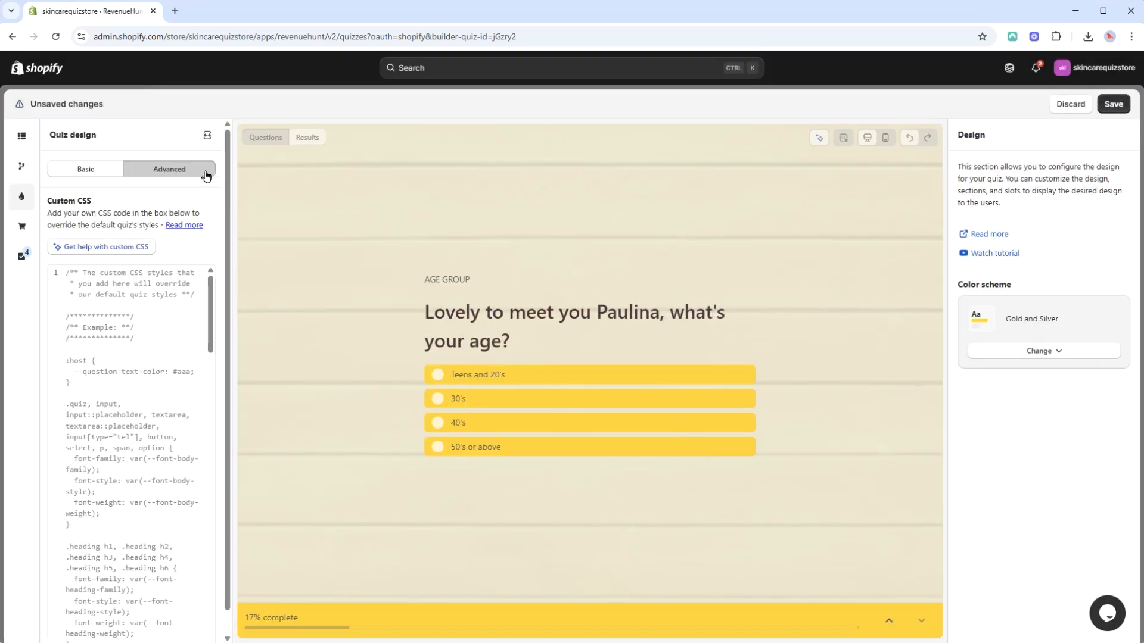
scroll(152, 345, "down", 15)
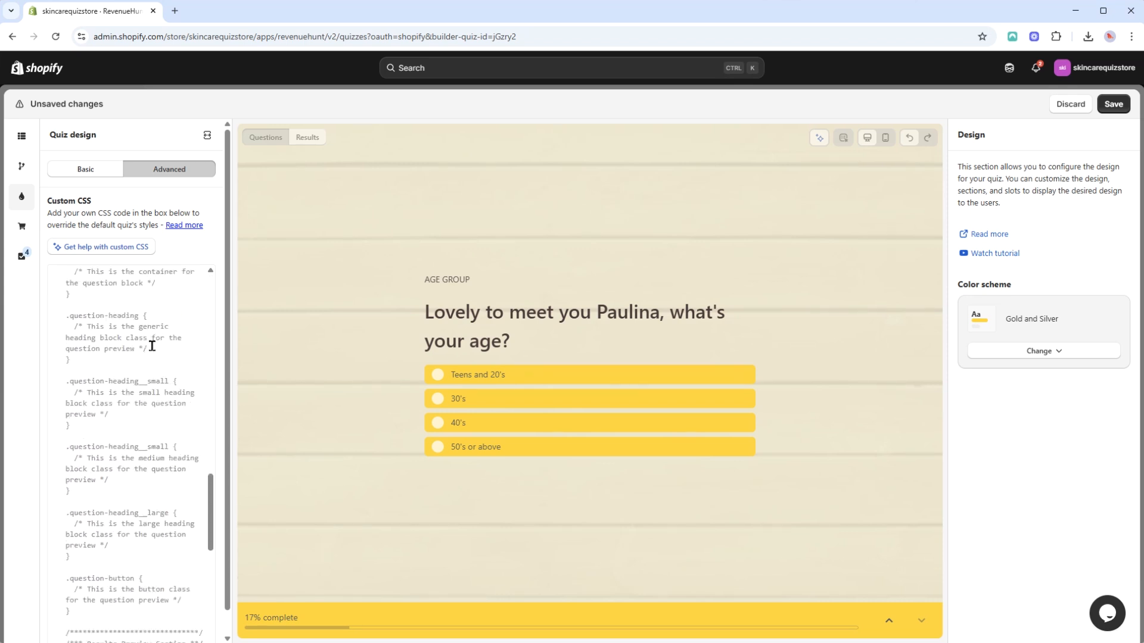
scroll(152, 345, "up", 15)
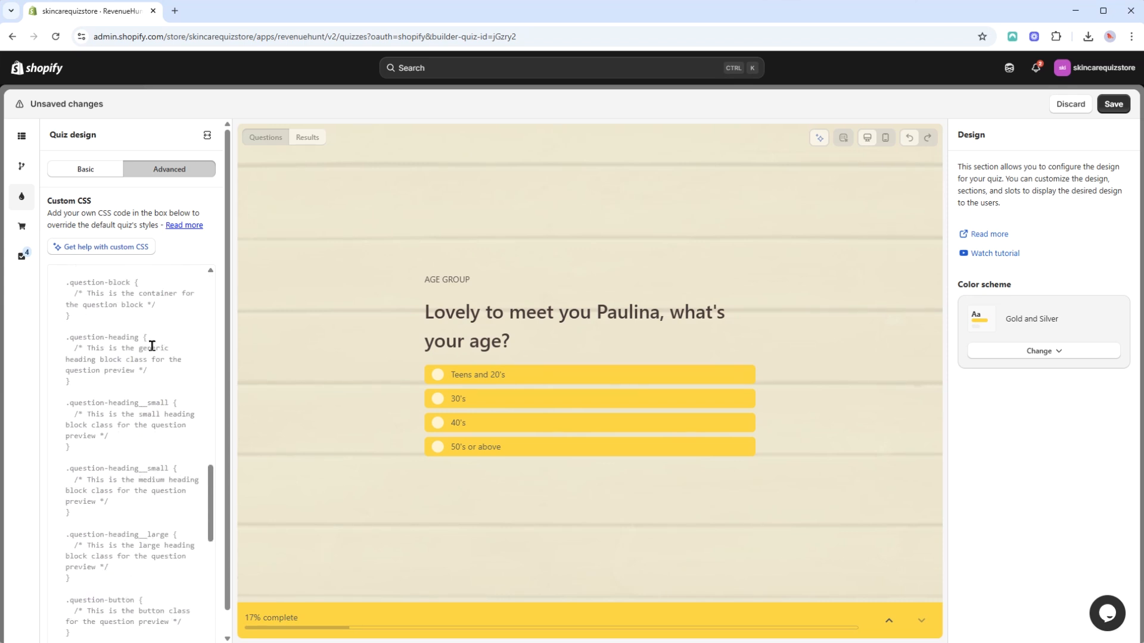
left_click(125, 299)
Ask the custom CSS assistant "can you make my quiz headings gold?".
left_click(133, 249)
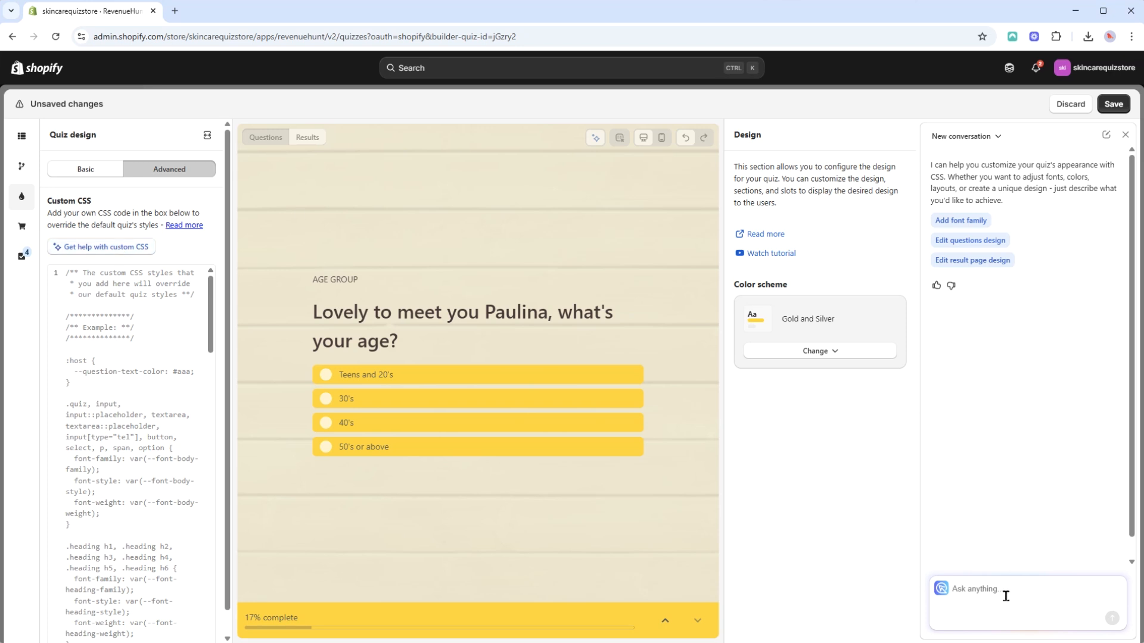
type("can")
key("Return")
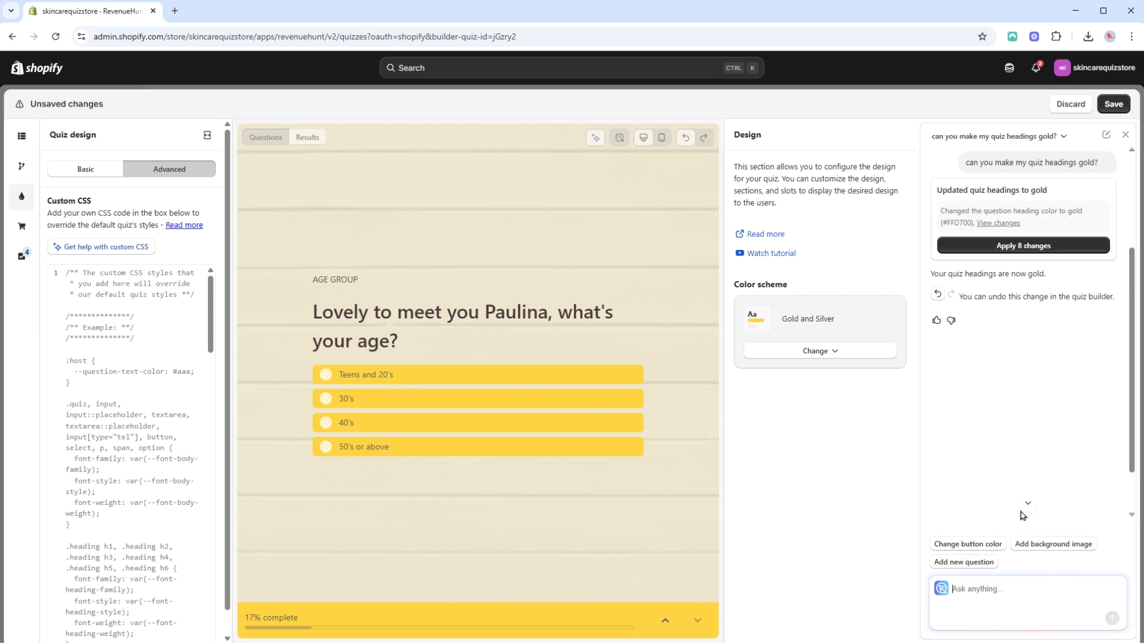
Inspect the age question's heading in the browser's developer tools and copy the h2 element's CSS selector.
right_click(484, 316)
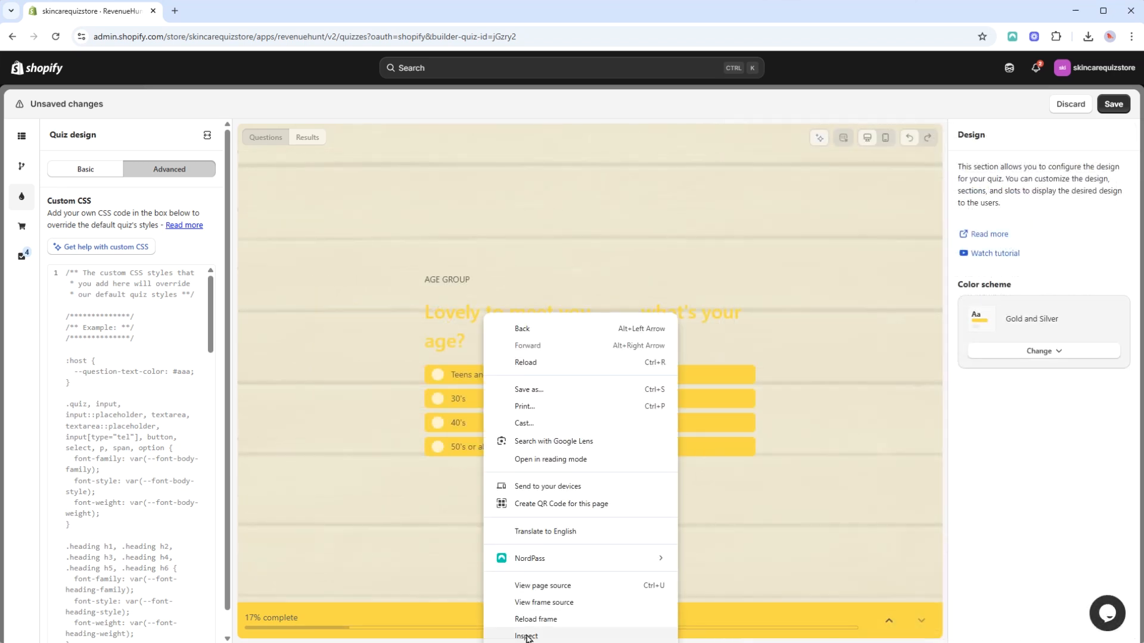
left_click(526, 636)
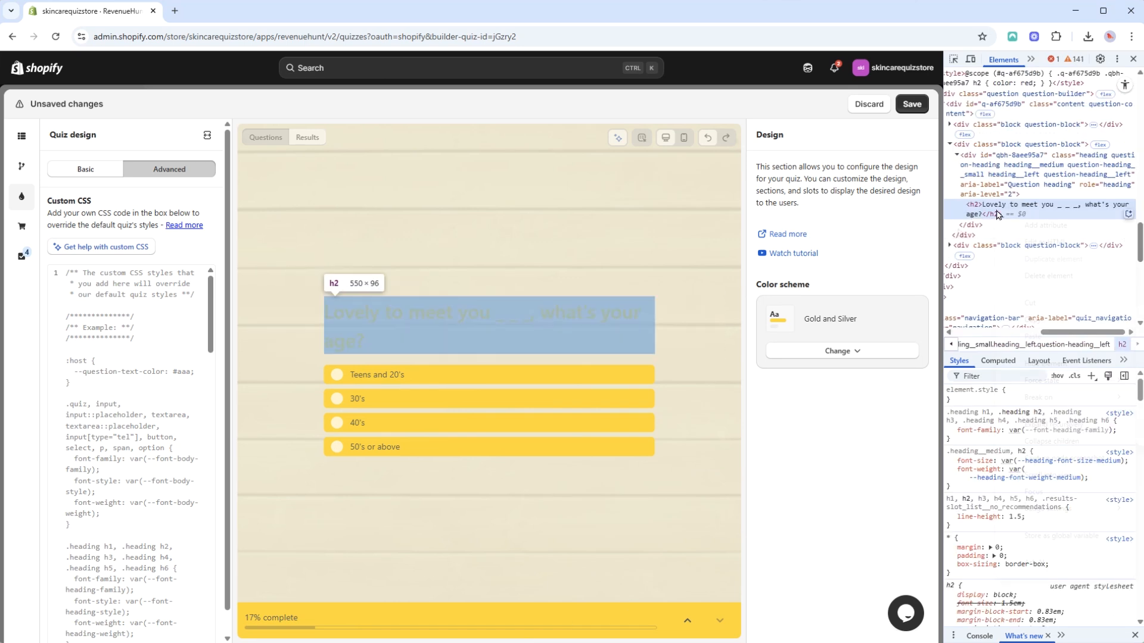
right_click(950, 215)
mouse_move(996, 319)
left_click(1116, 364)
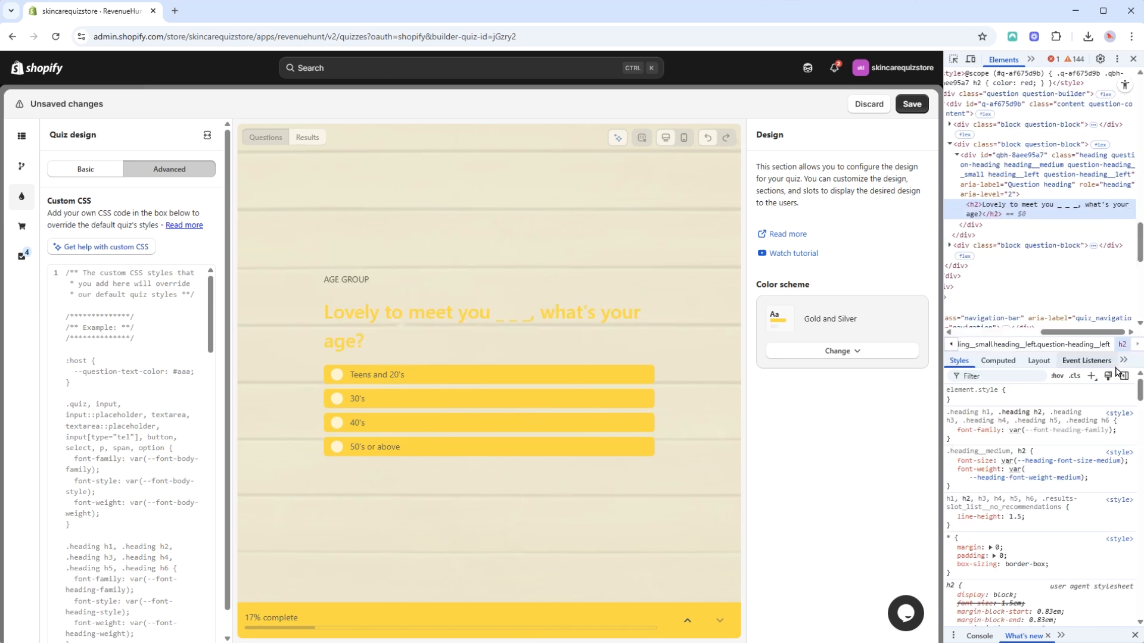
Replace the custom CSS with a rule setting color: red for the copied selector #qbh-8aee95a7 > h2.
left_click(78, 326)
key("ctrl+a")
key("ctrl+v")
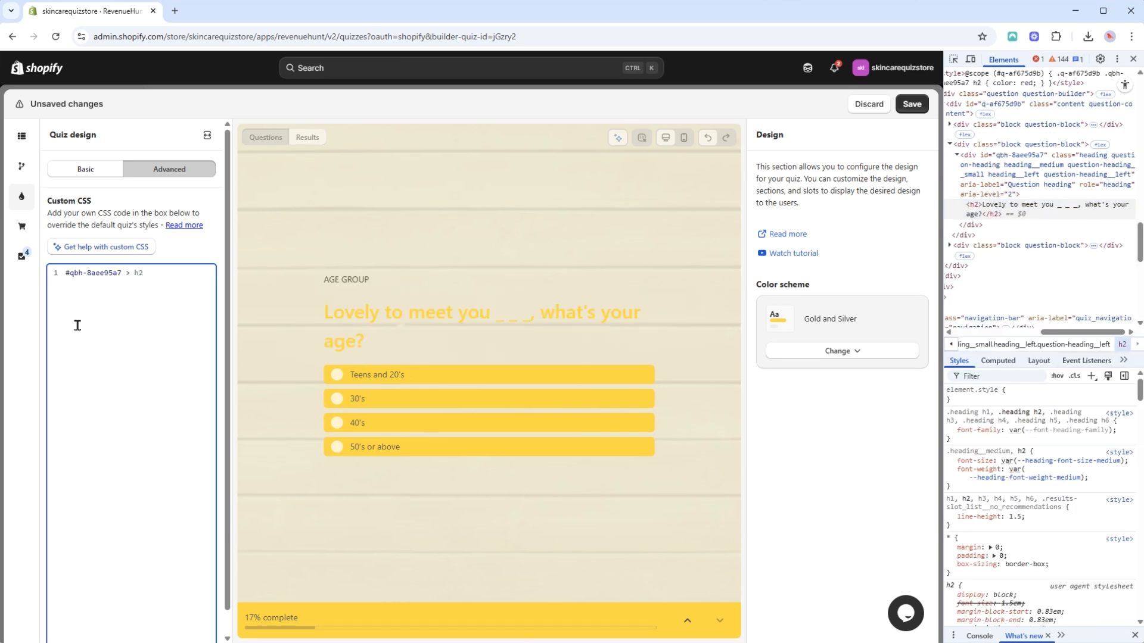
type("{color: red")
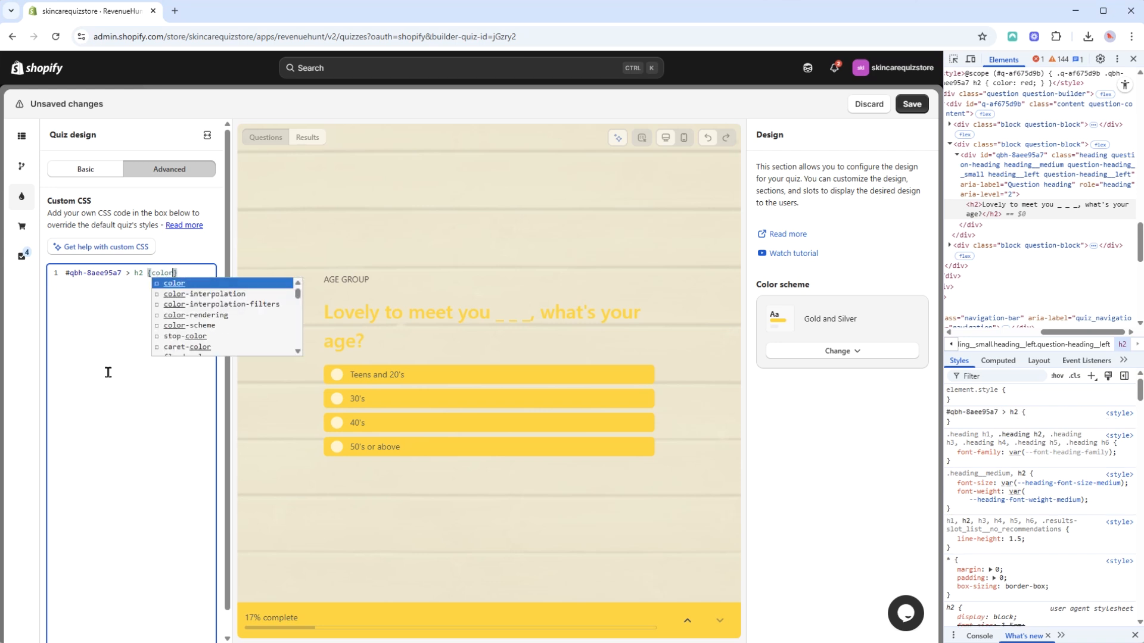
type(";")
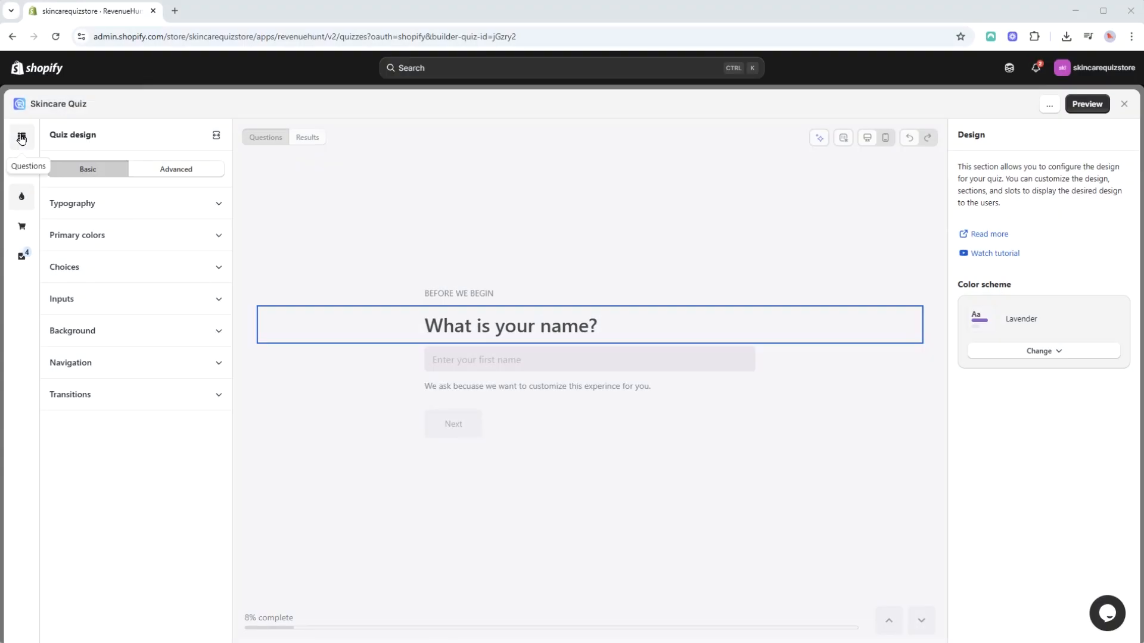
Look through the quiz's questions, viewing the settings of Q1's text, heading and image blocks and Q3's multiple choice block.
left_click(21, 138)
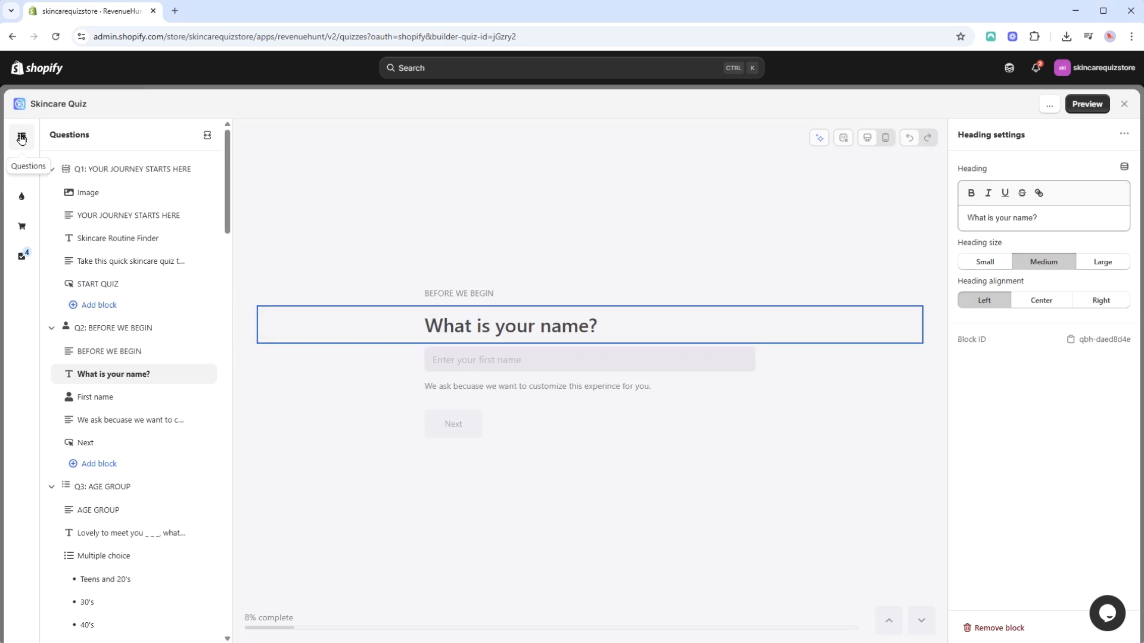
left_click(113, 170)
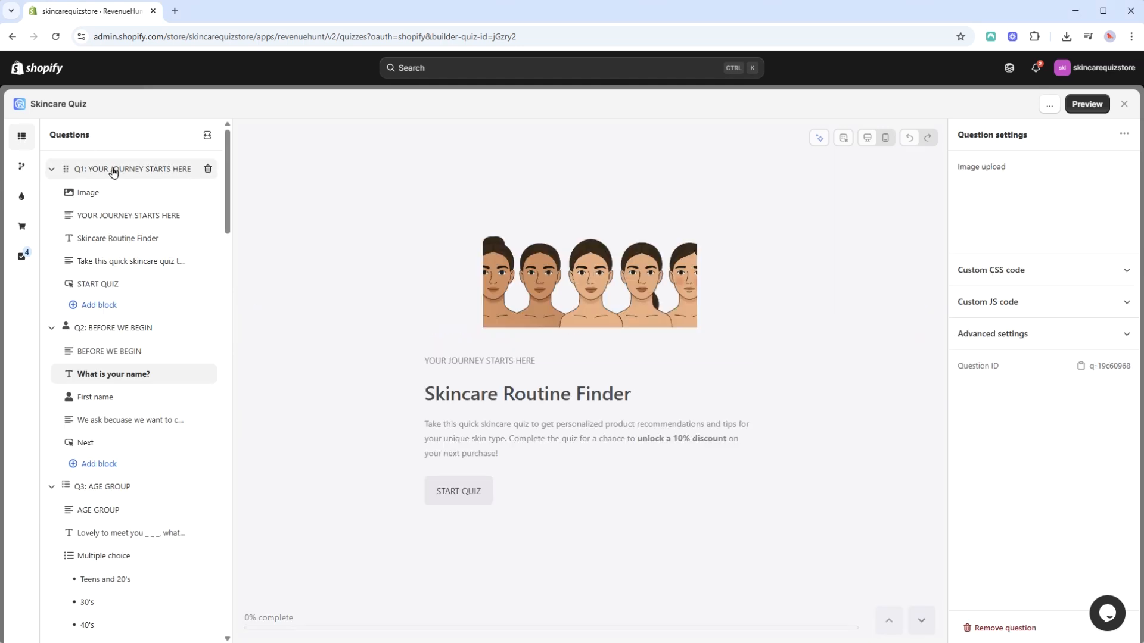
left_click(119, 219)
left_click(123, 239)
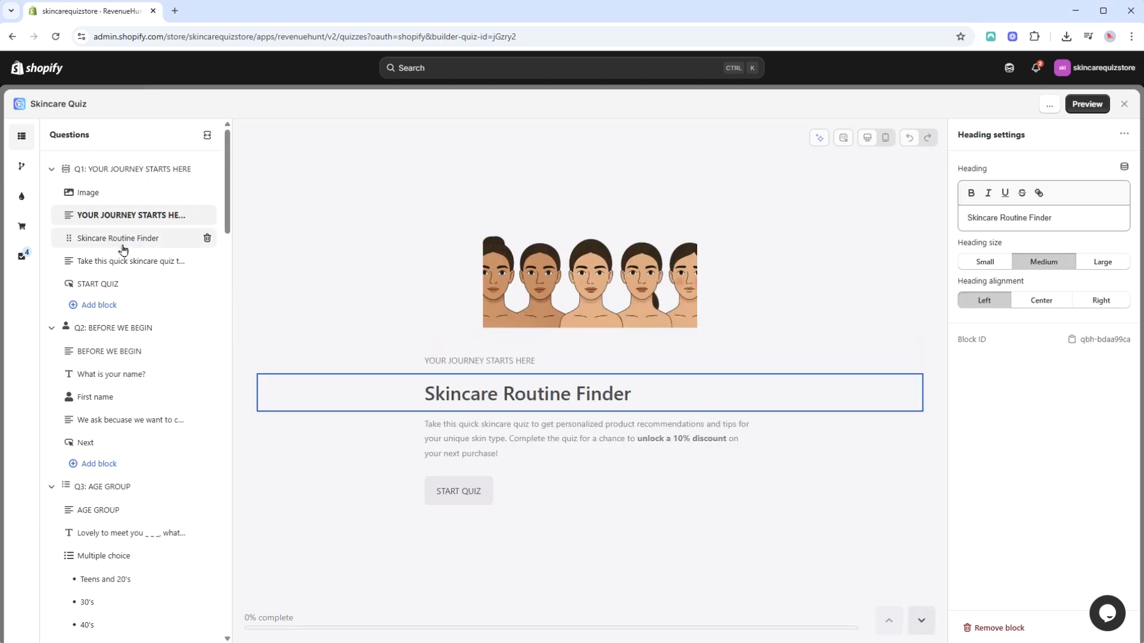
left_click(130, 199)
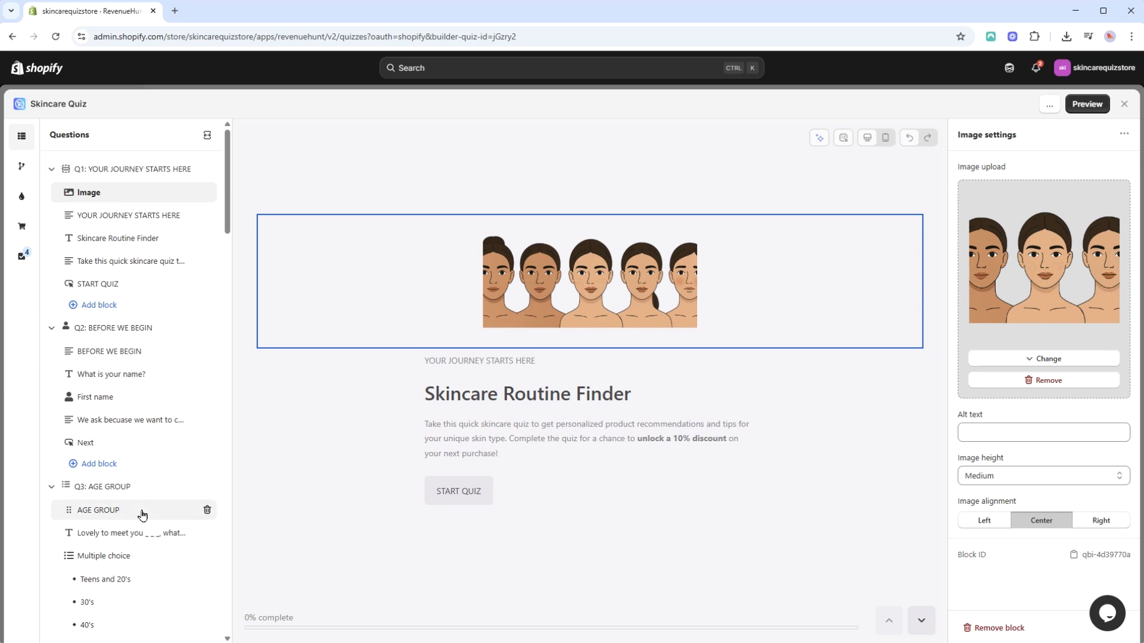
left_click(125, 558)
Add an image block to Q1 and upload the logo file "smaple logo.png" as its picture.
left_click(99, 170)
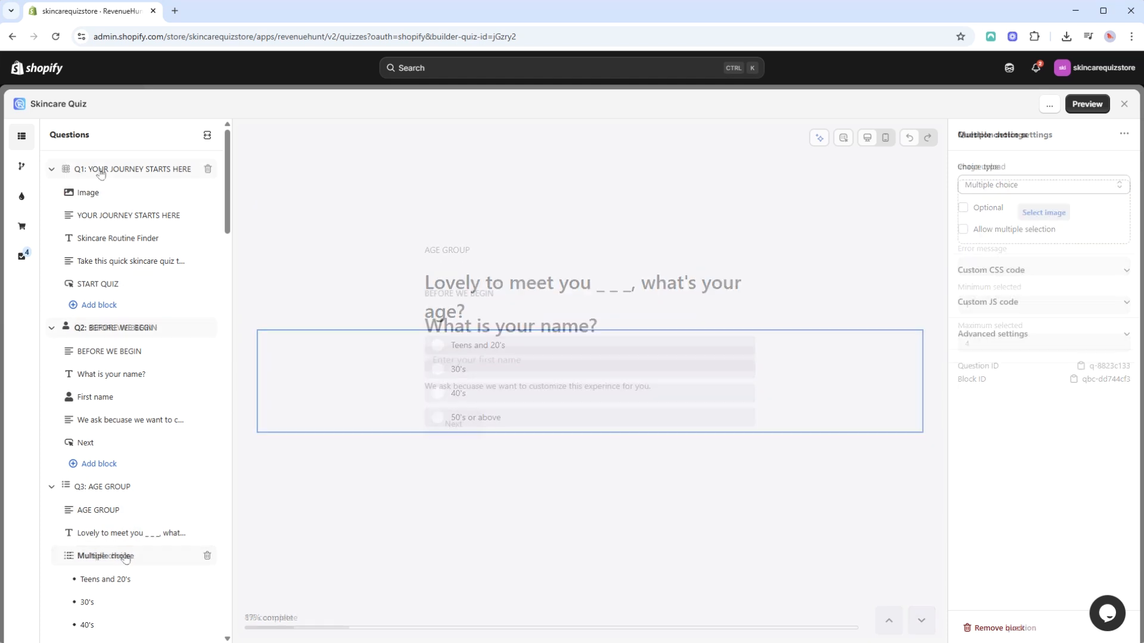
left_click(125, 307)
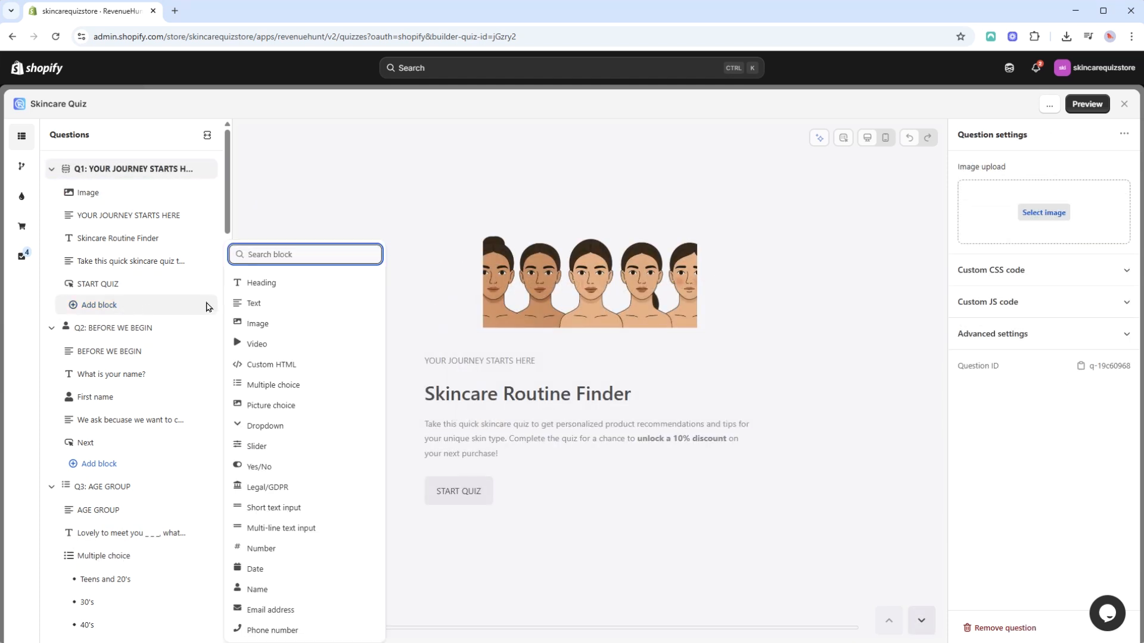
left_click(263, 327)
left_click(1051, 212)
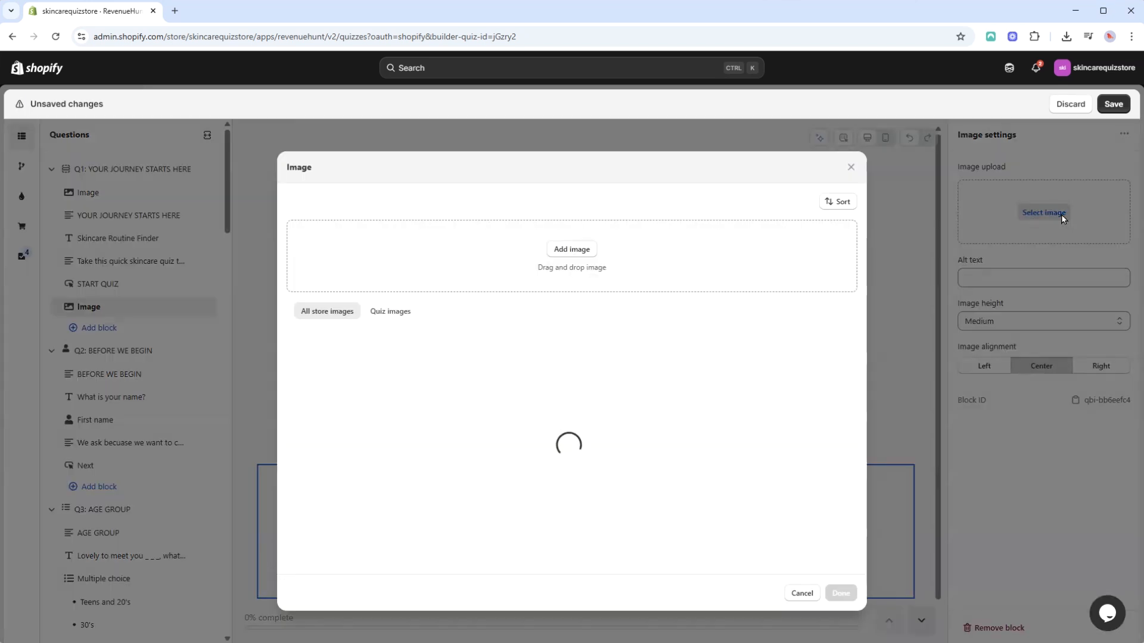
left_click(573, 243)
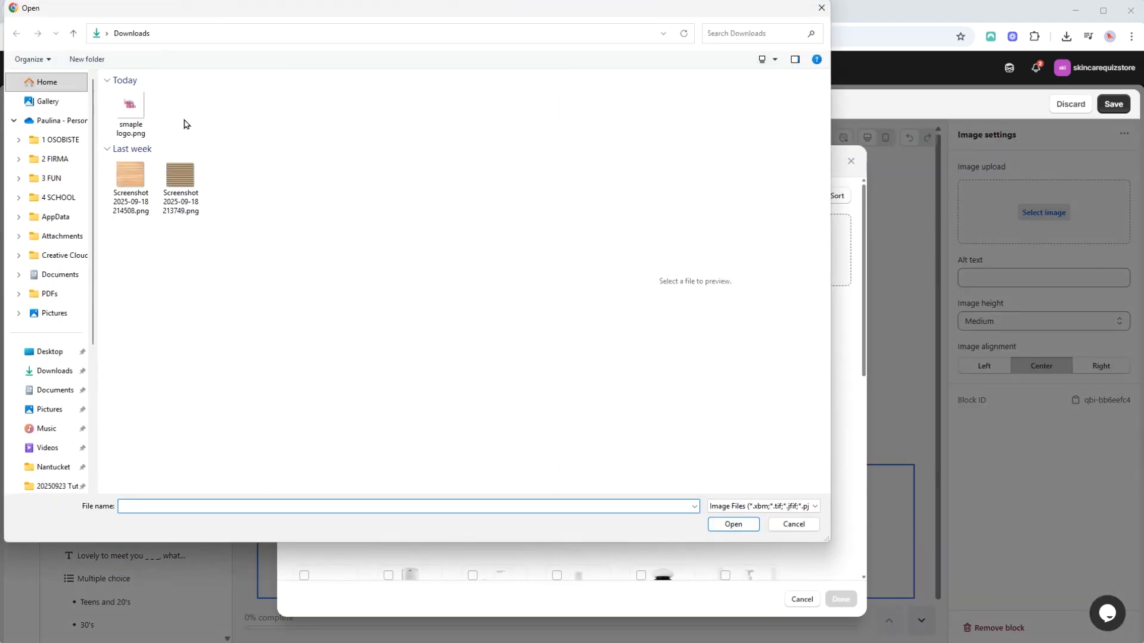
left_click(131, 116)
left_click(725, 524)
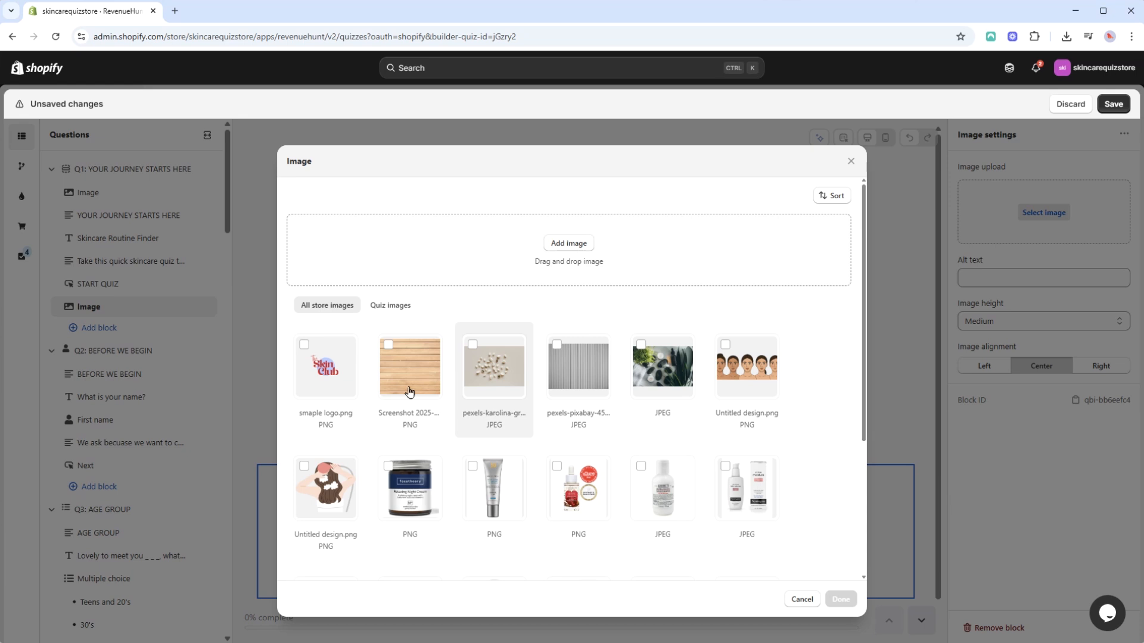
left_click(839, 600)
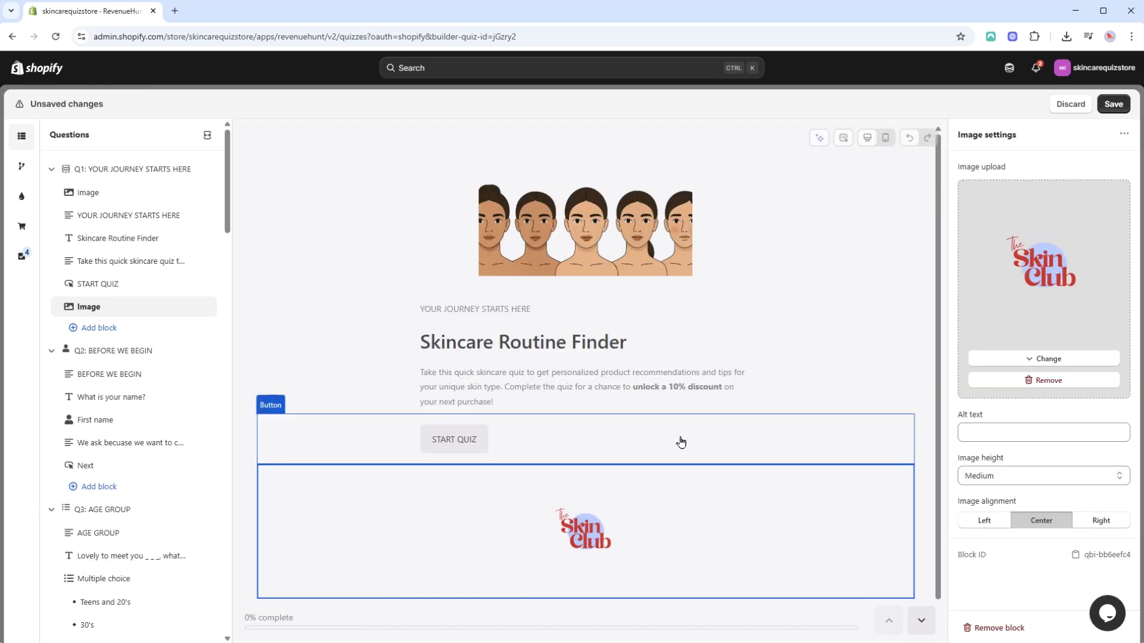
Move the logo image block to the beginning of Q1 and delete the image block with the row of faces.
left_click_drag(204, 306, 107, 191)
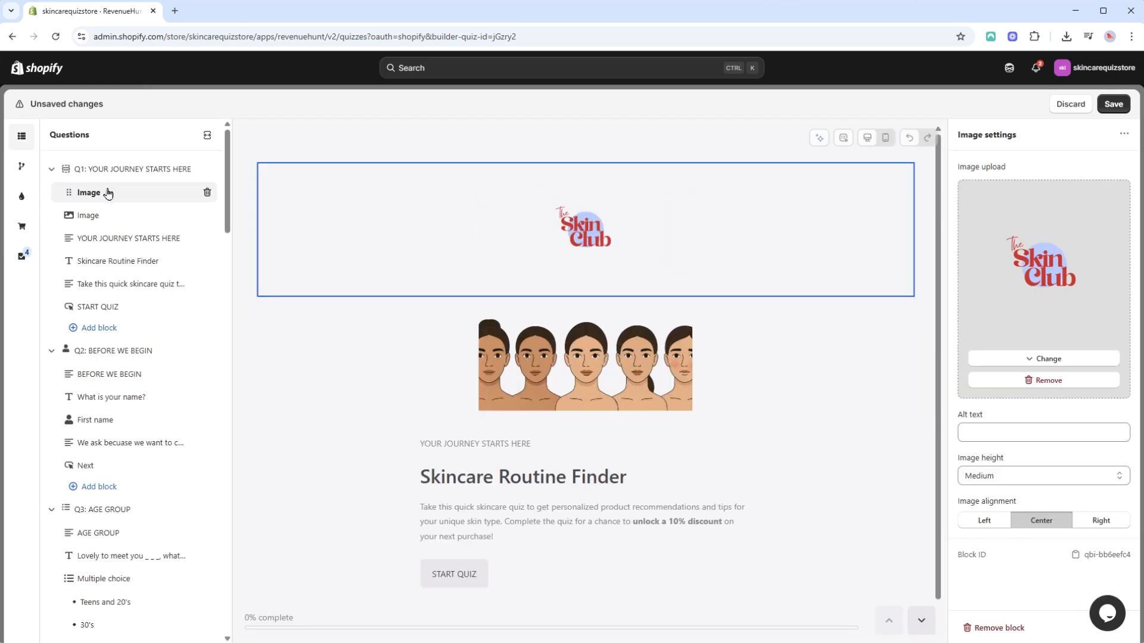
left_click(205, 216)
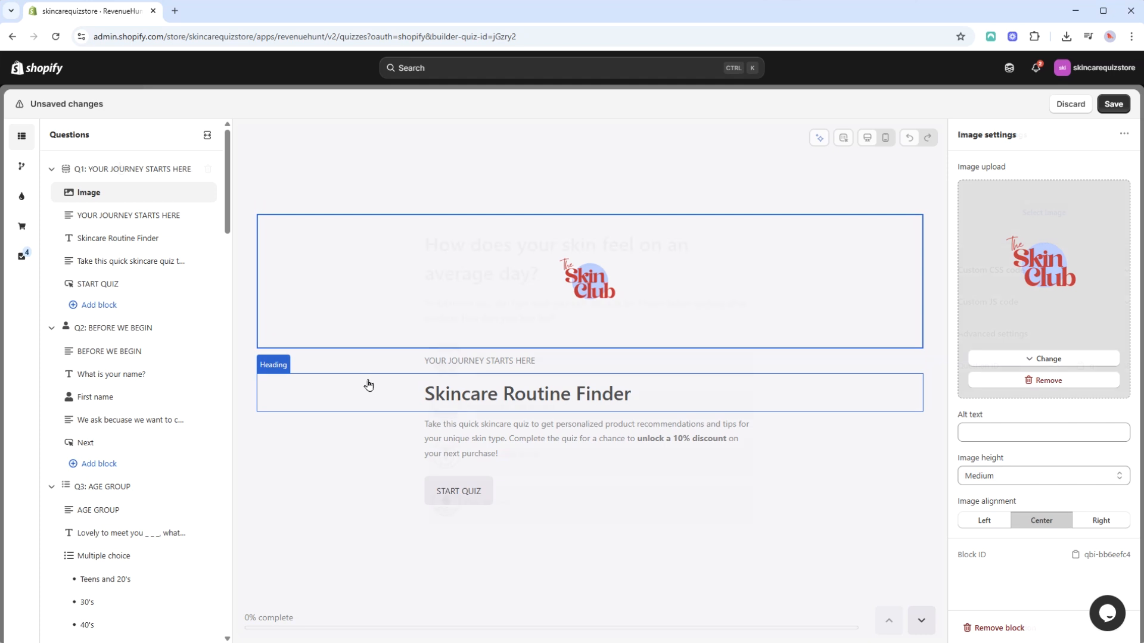
Add a video block to Q1 using the store's MP4 video and move it directly after the logo image.
left_click(120, 168)
left_click(107, 303)
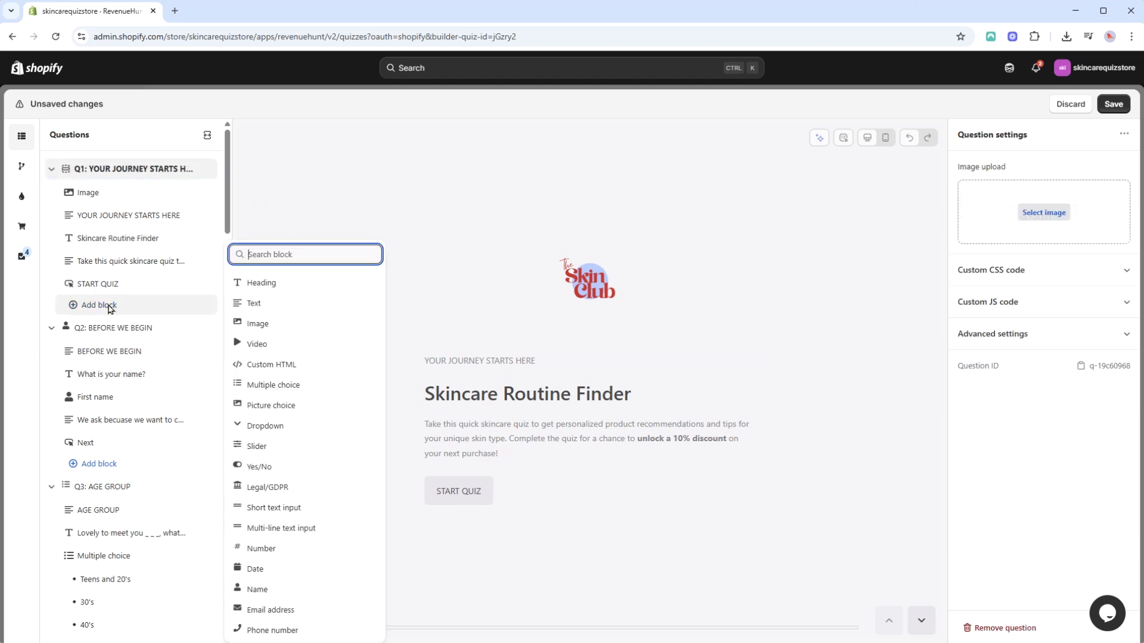
left_click(258, 351)
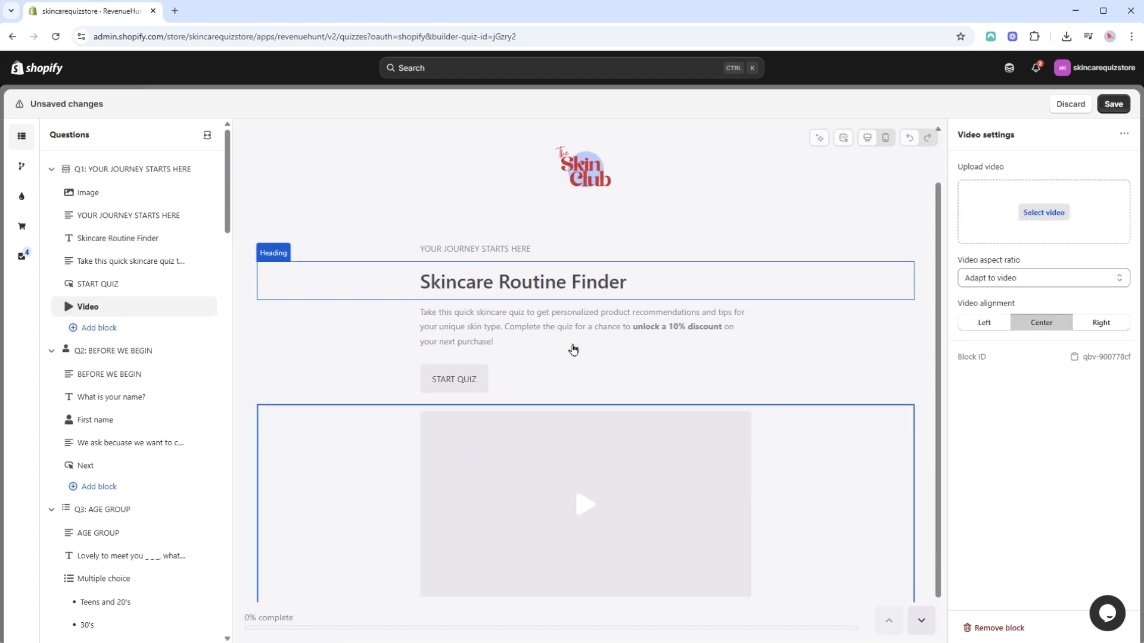
left_click(1060, 212)
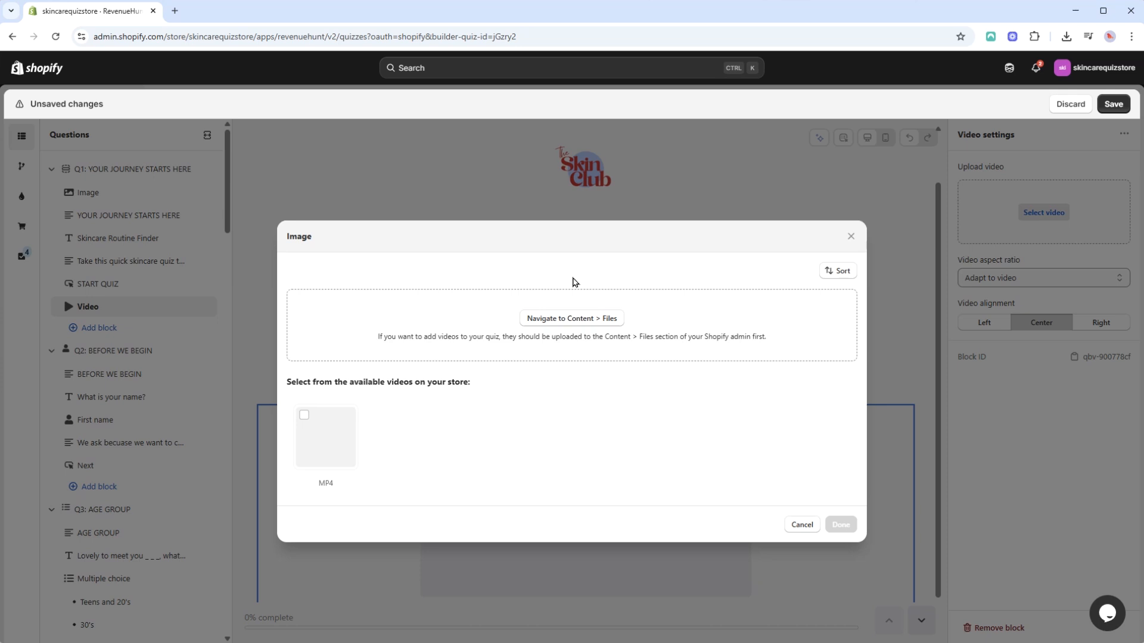
left_click(325, 436)
left_click(840, 525)
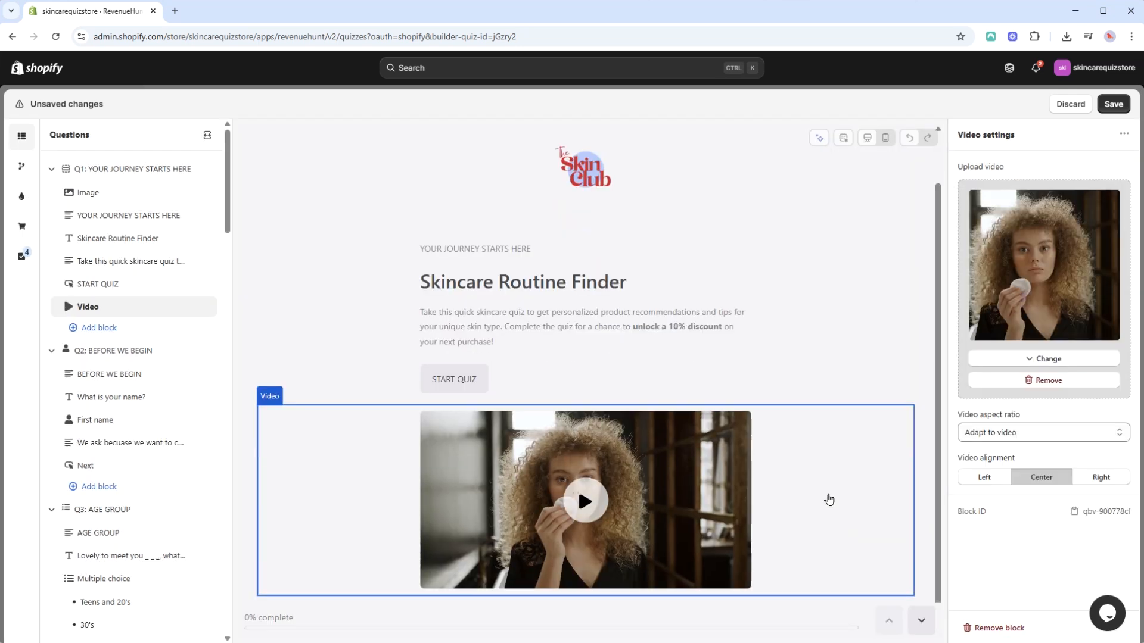
left_click_drag(120, 307, 119, 215)
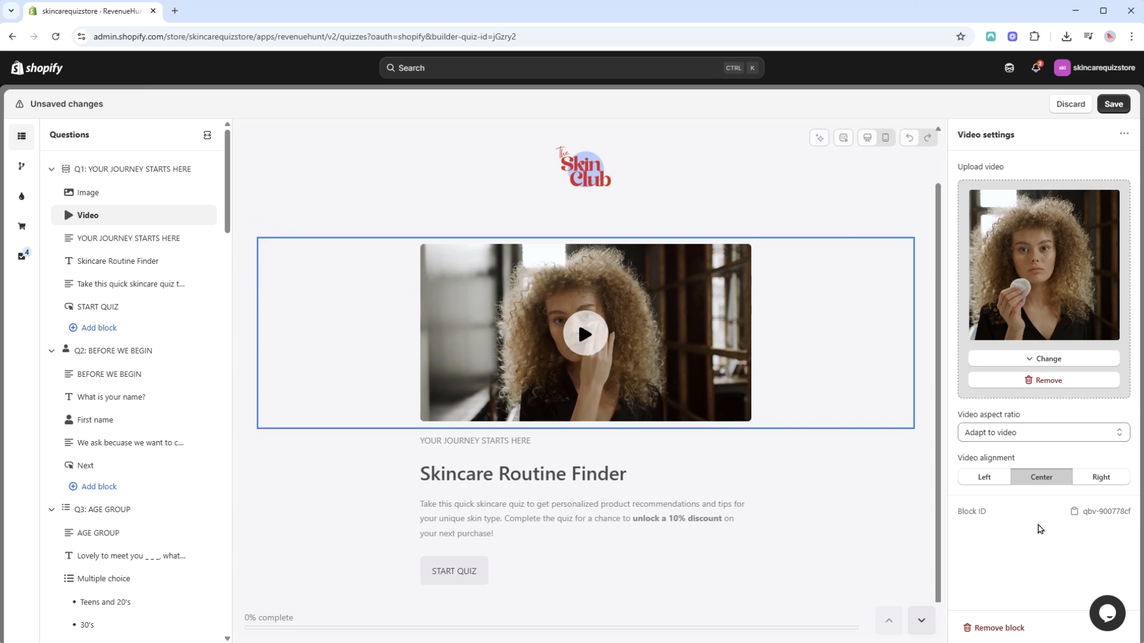
Upload "featured image.png" and set it as the question image of Q5: SKIN TYPE: DRY.
scroll(159, 356, "down", 13)
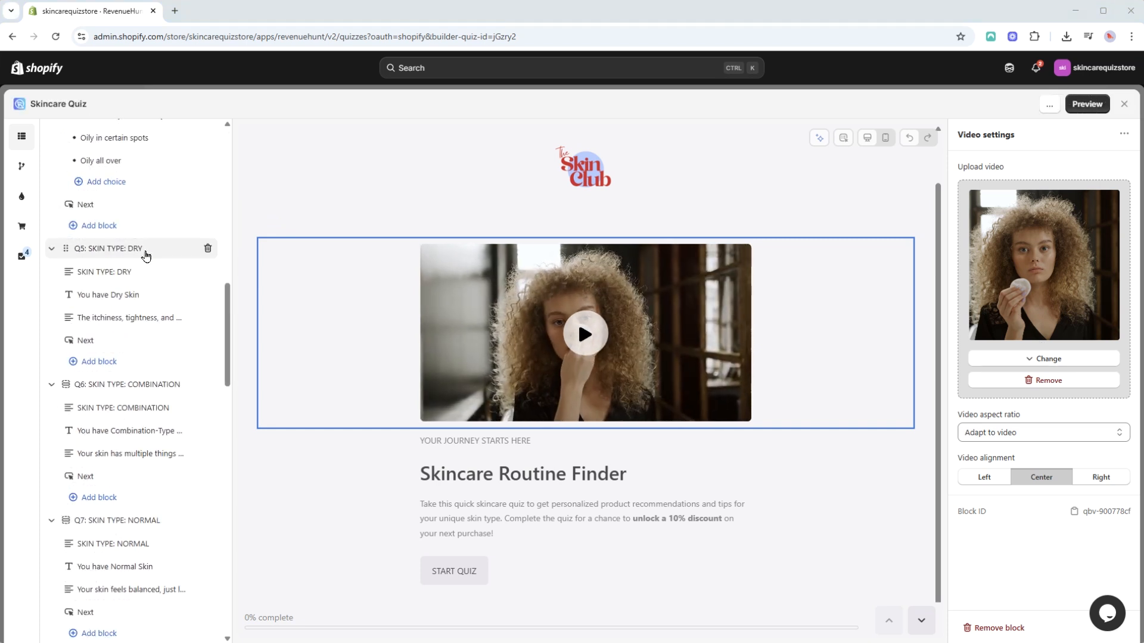
left_click(145, 255)
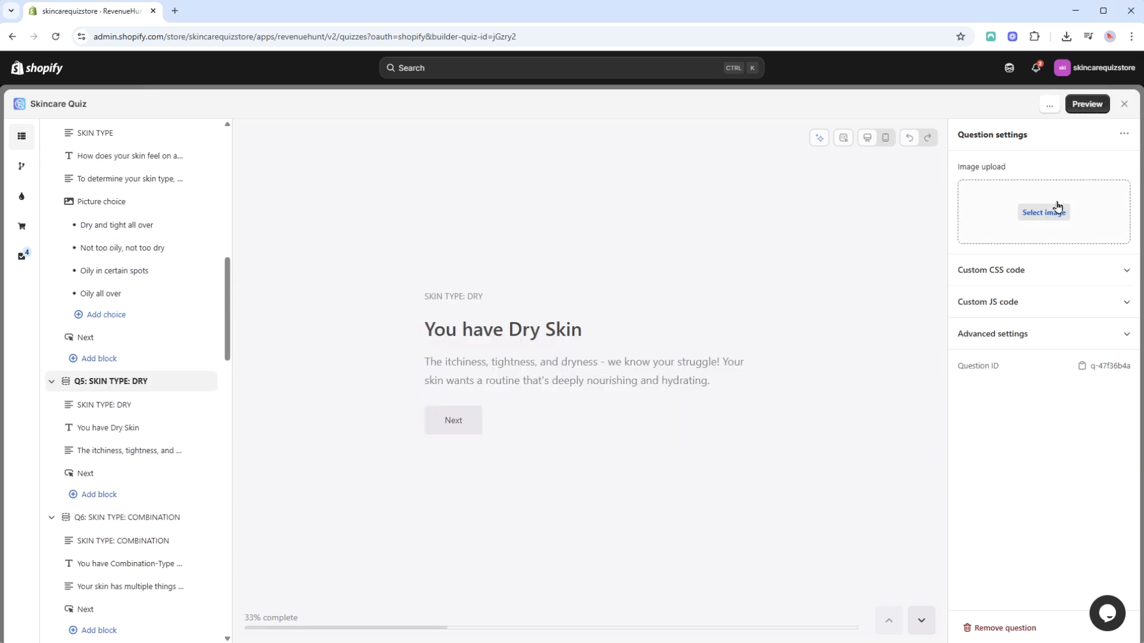
left_click(1044, 214)
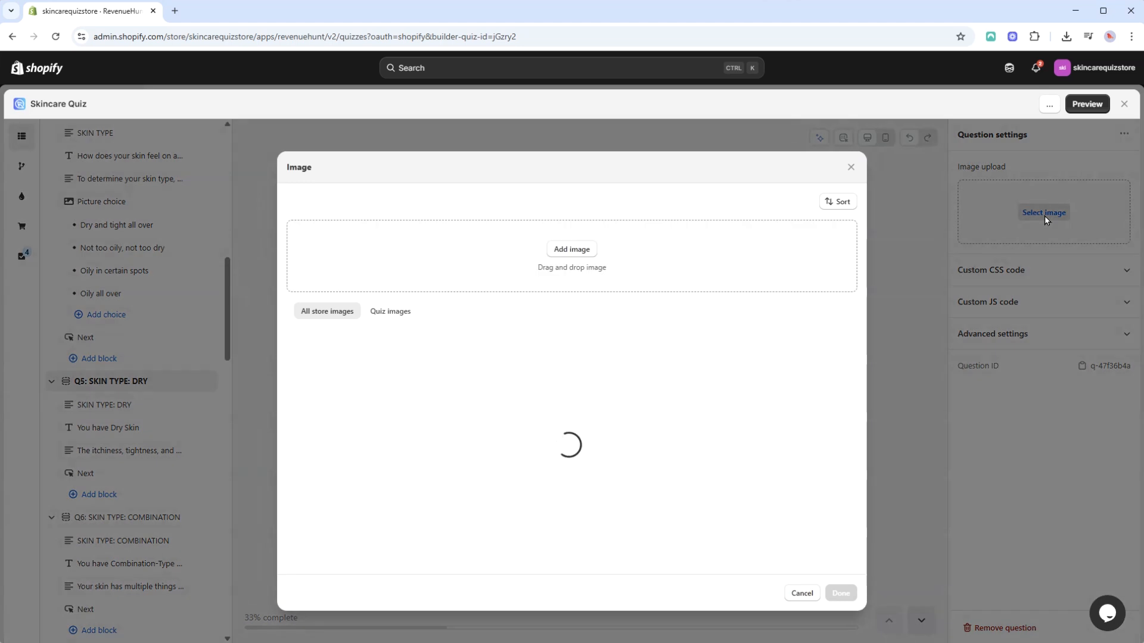
left_click(567, 243)
left_click(127, 102)
left_click(734, 524)
left_click(326, 366)
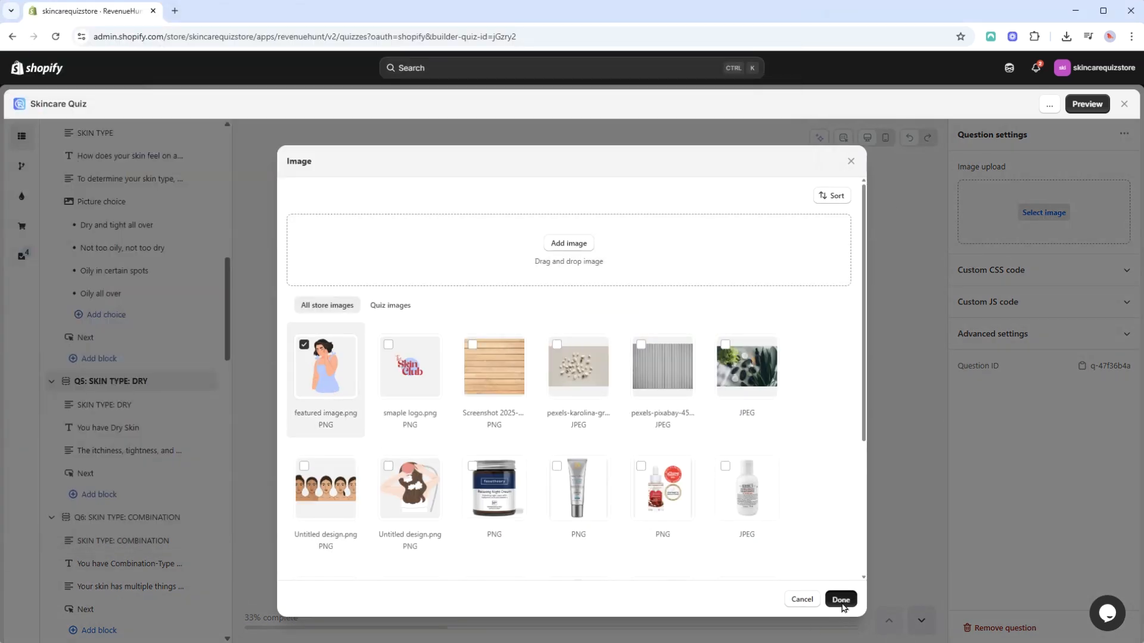
left_click(840, 598)
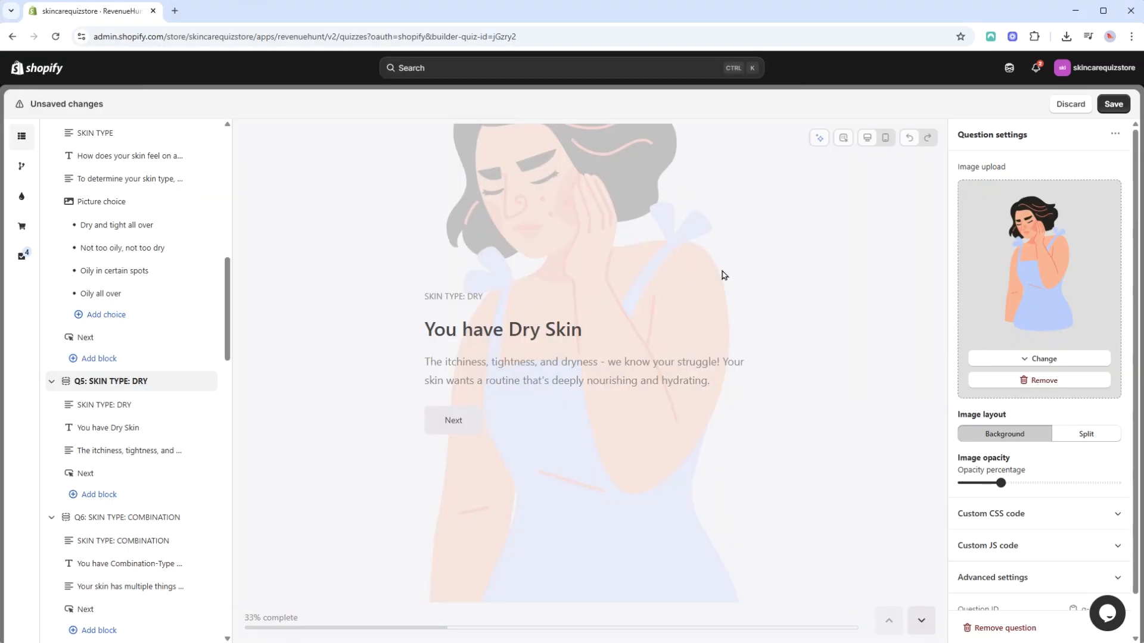
Set Q5's image layout to Split with the desktop image position Right.
left_click(1081, 439)
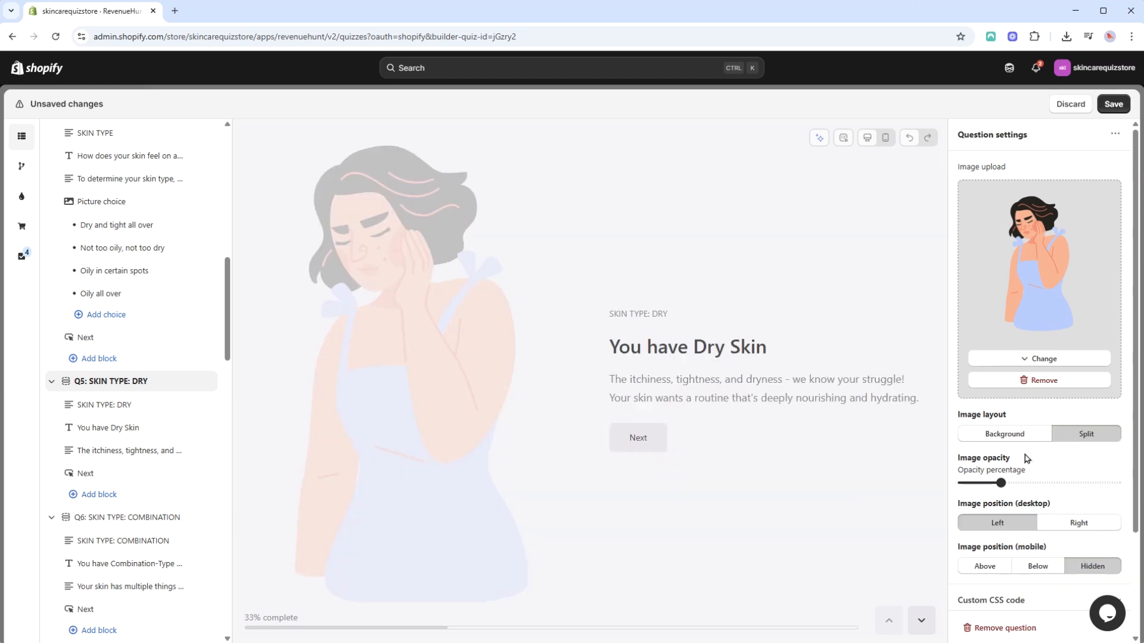
left_click(1068, 526)
left_click(1008, 527)
left_click(1075, 527)
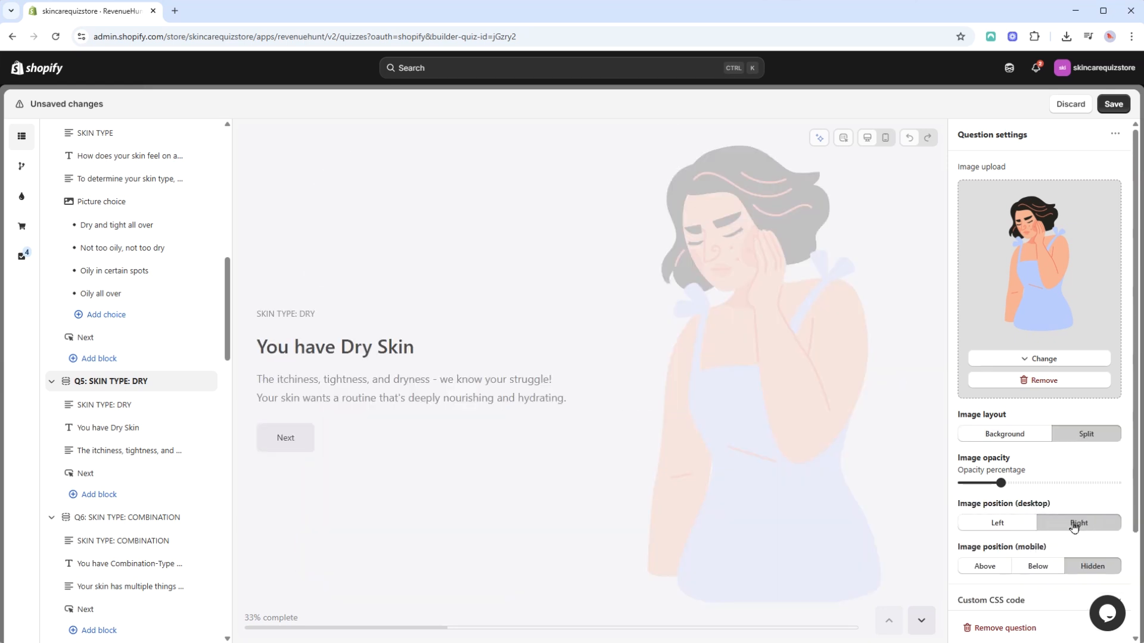
Try the Below and Above mobile image positions in Q5's mobile preview, then restore Hidden and the desktop preview.
left_click(882, 138)
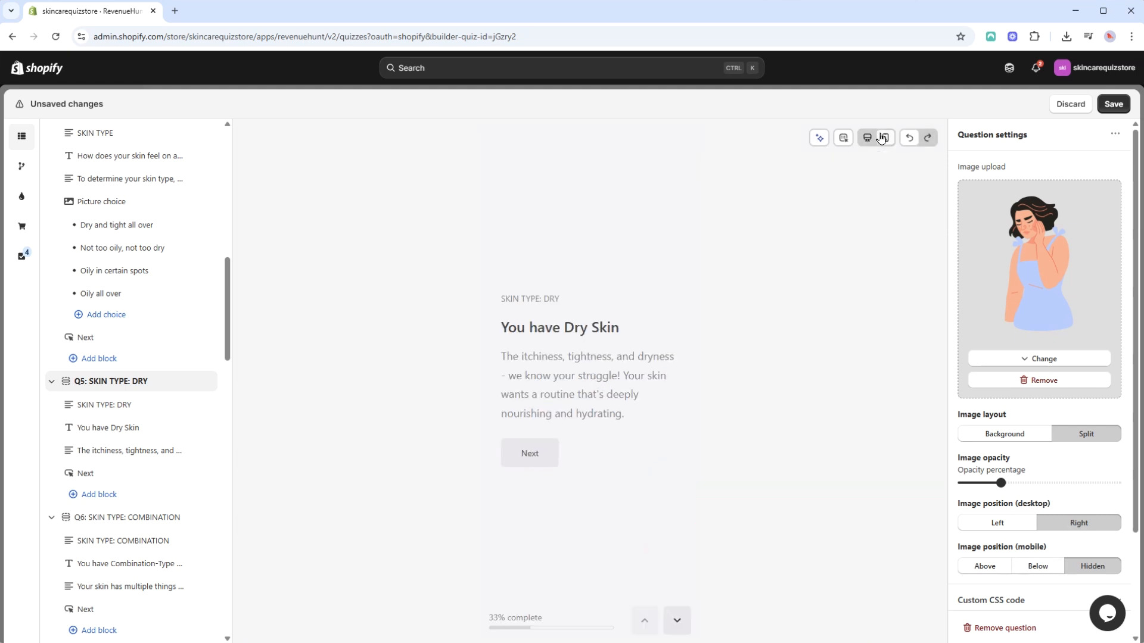
left_click(1038, 571)
left_click(996, 573)
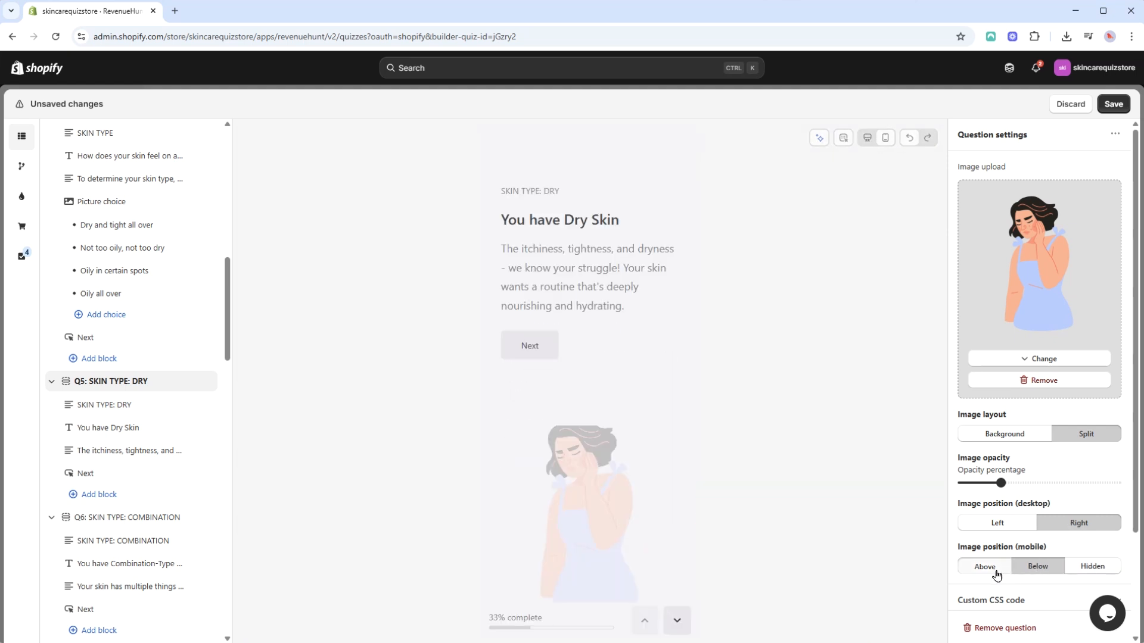
left_click(1037, 566)
left_click(1092, 567)
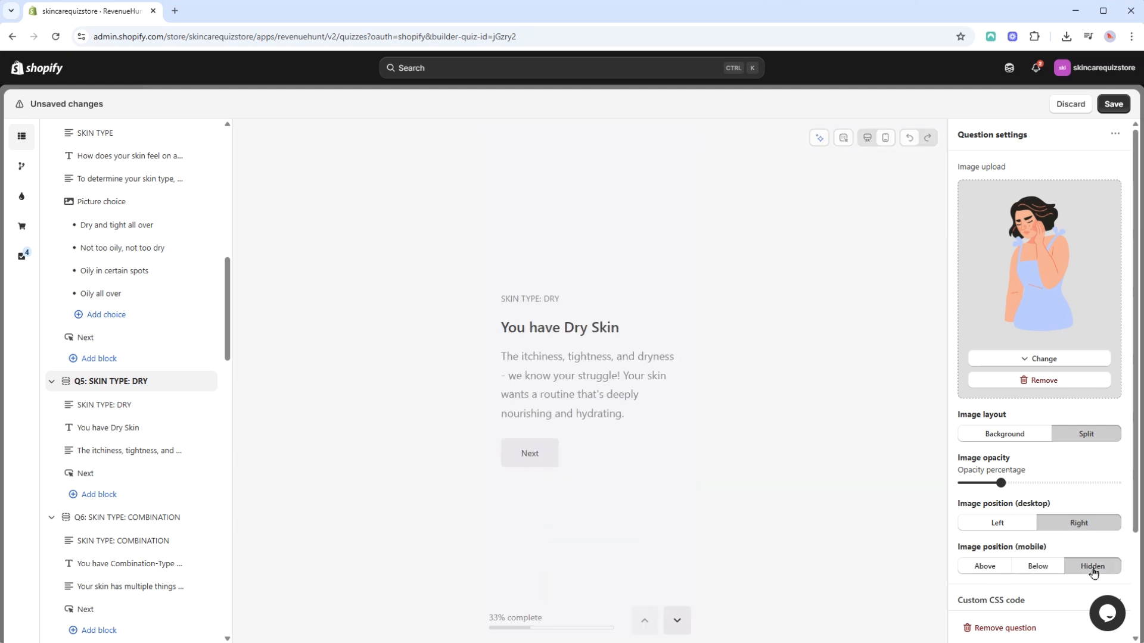
left_click(866, 139)
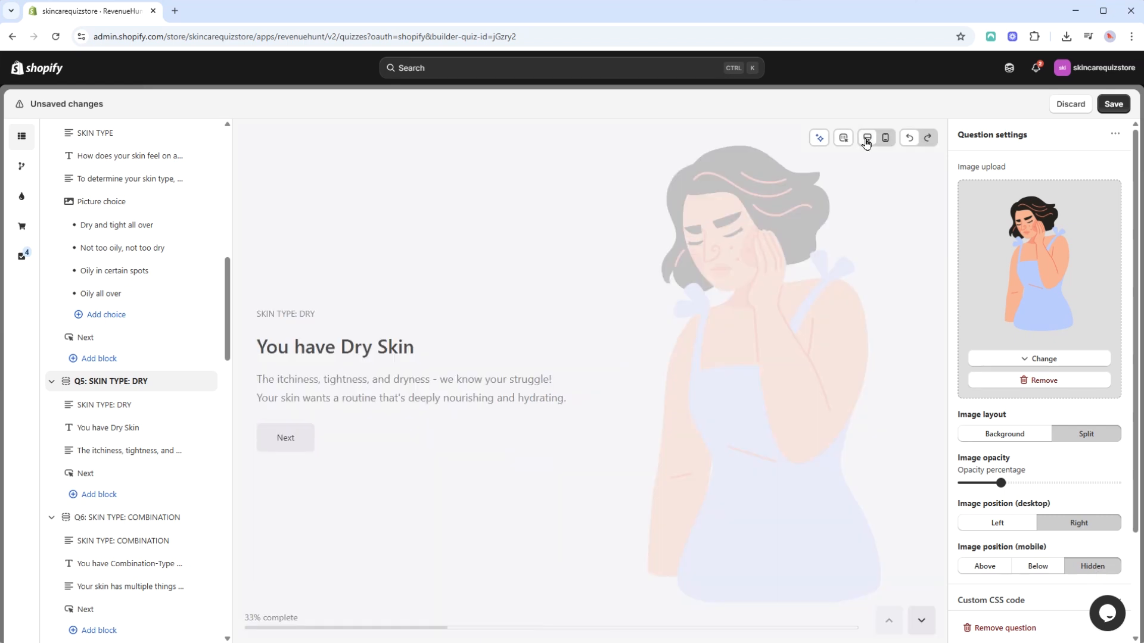
Examine Q5's custom CSS code and custom JS code sections.
scroll(1058, 242, "down", 3)
left_click(1102, 473)
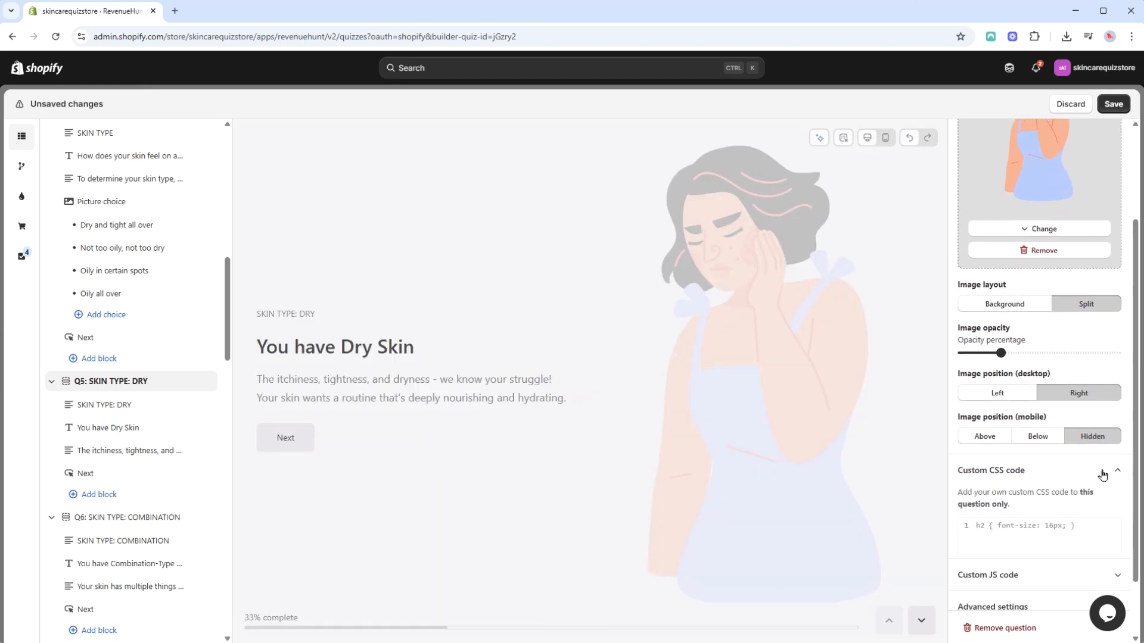
left_click(1103, 473)
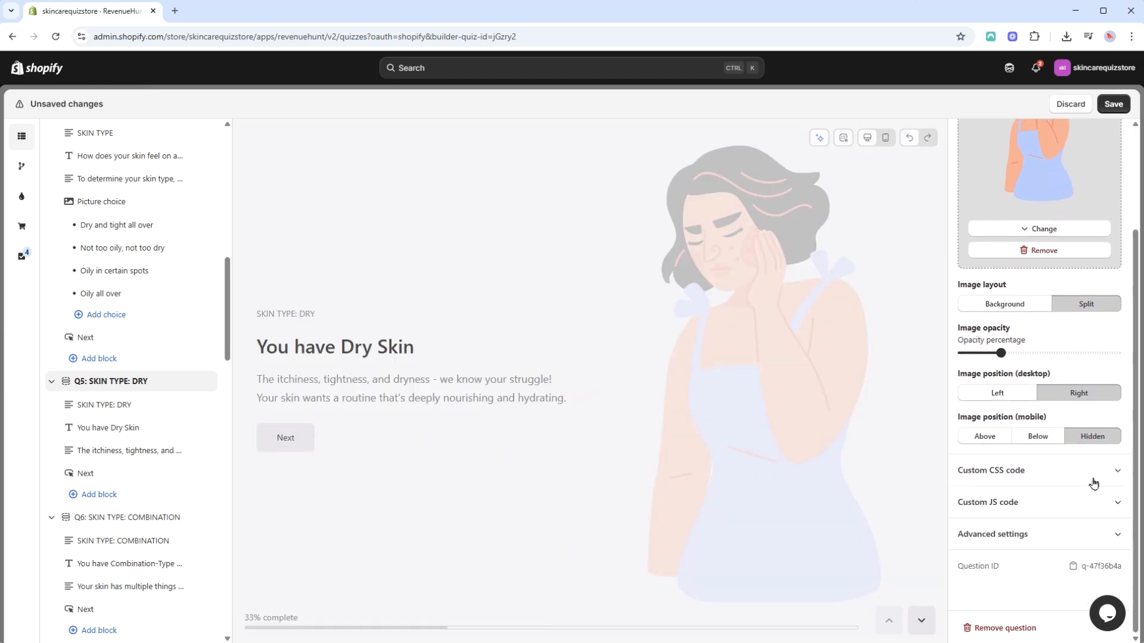
left_click(1092, 502)
scroll(1090, 503, "down", 5)
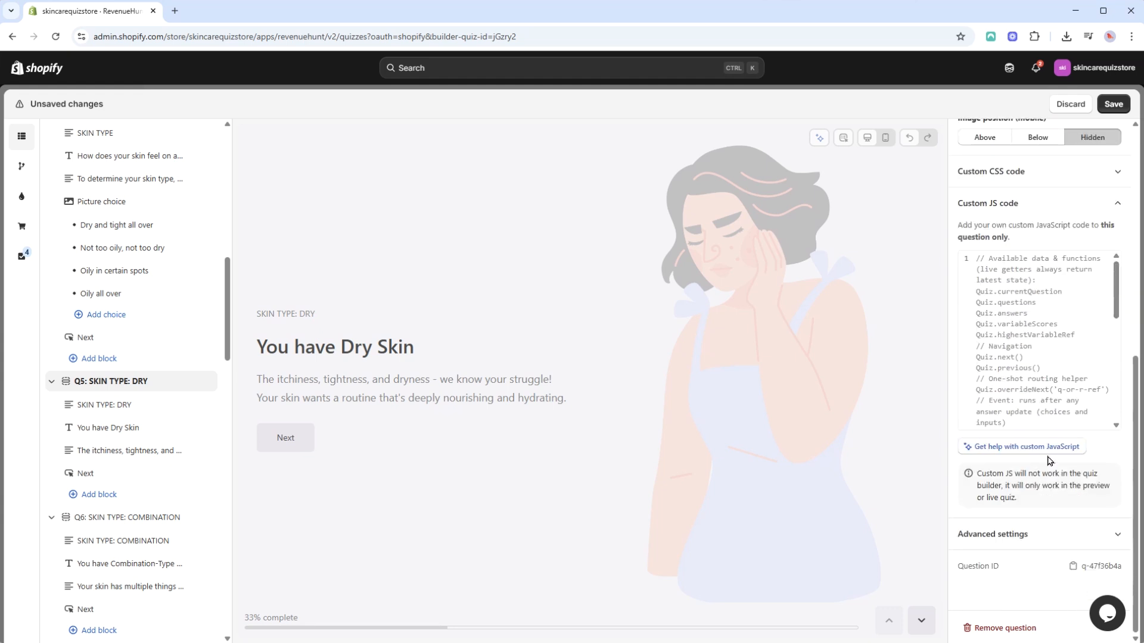
left_click(1110, 211)
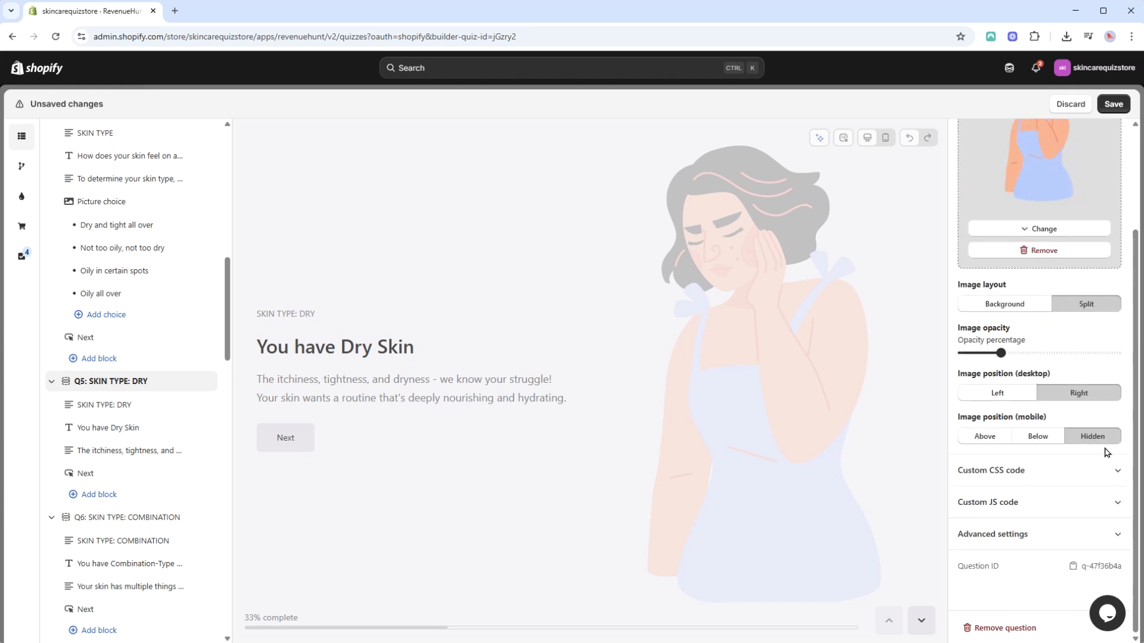
Turn on auto-advance for Q5 with a delay of After 10 seconds and save the quiz.
left_click(1111, 539)
scroll(1107, 523, "down", 3)
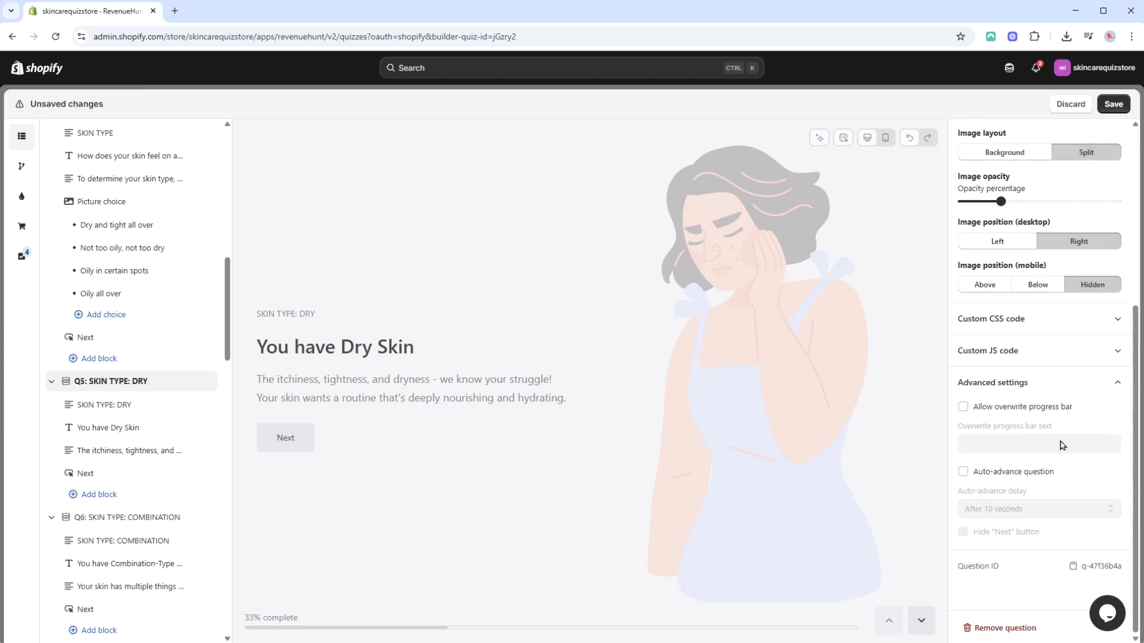
left_click(963, 471)
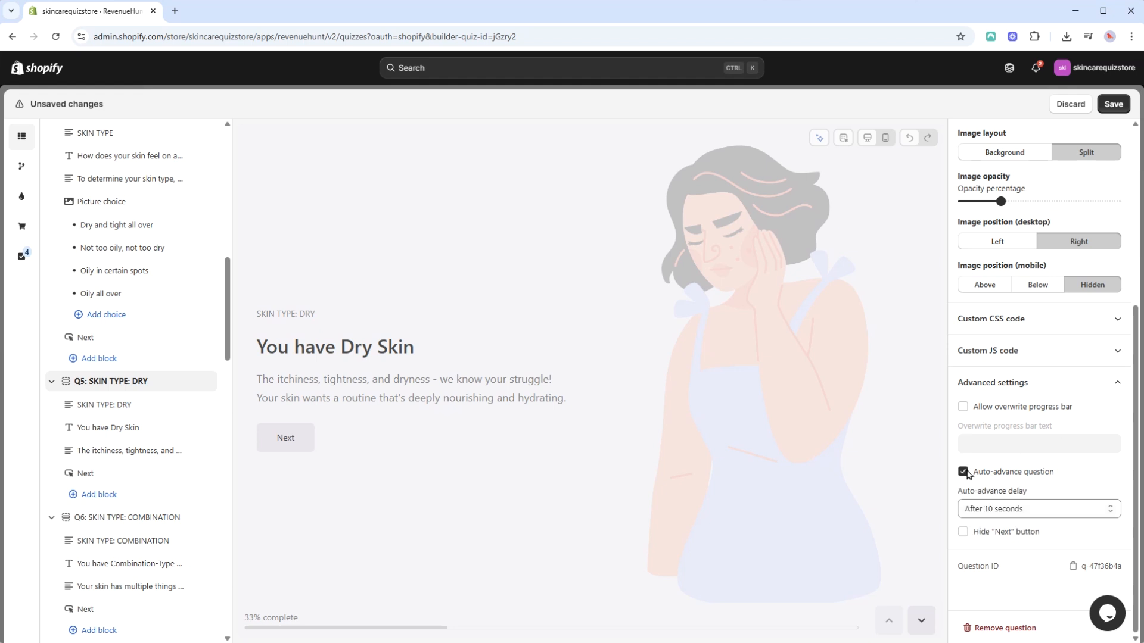
left_click(1013, 509)
left_click(1011, 601)
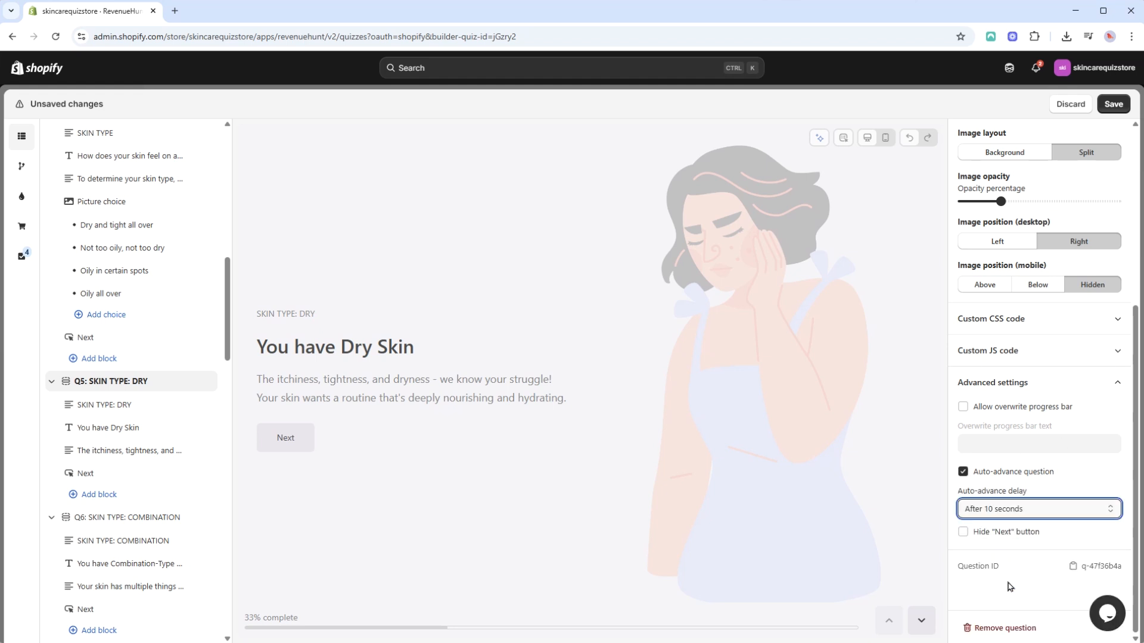
left_click(1113, 104)
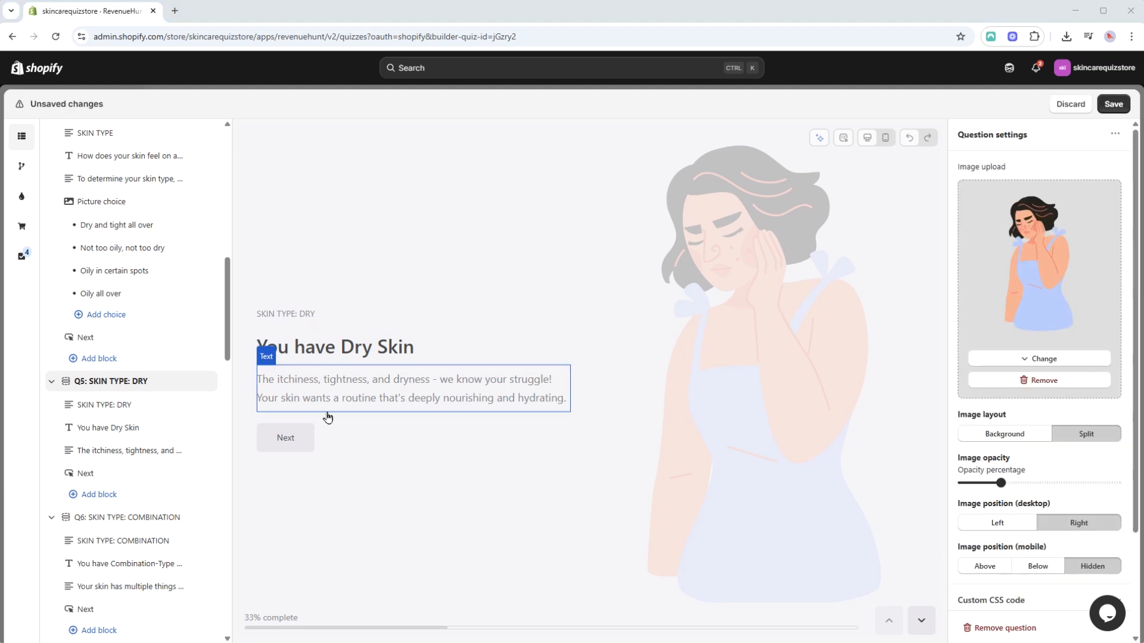
Make the words "Dry Skin" bold in Q5's heading.
left_click(328, 356)
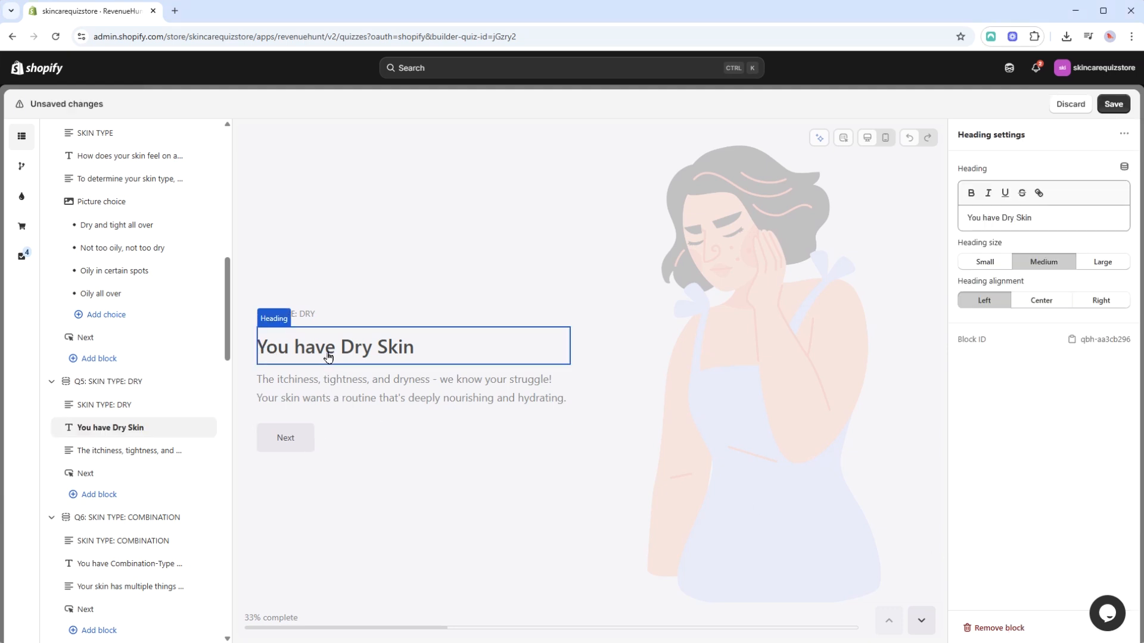
left_click_drag(1027, 218, 1005, 218)
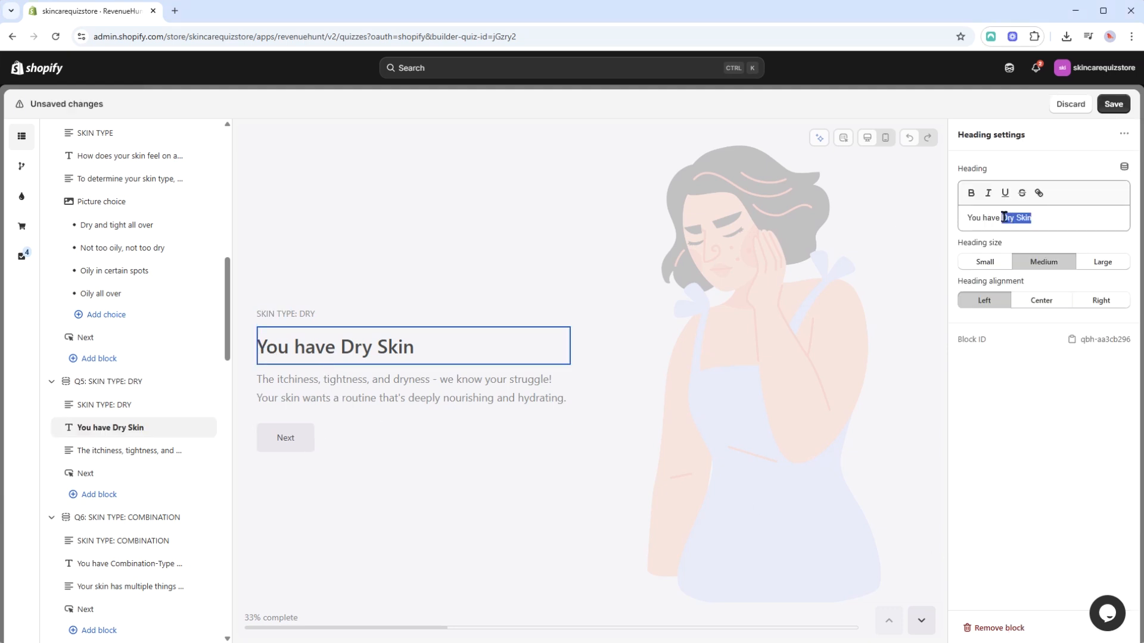
left_click(972, 193)
left_click(1059, 218)
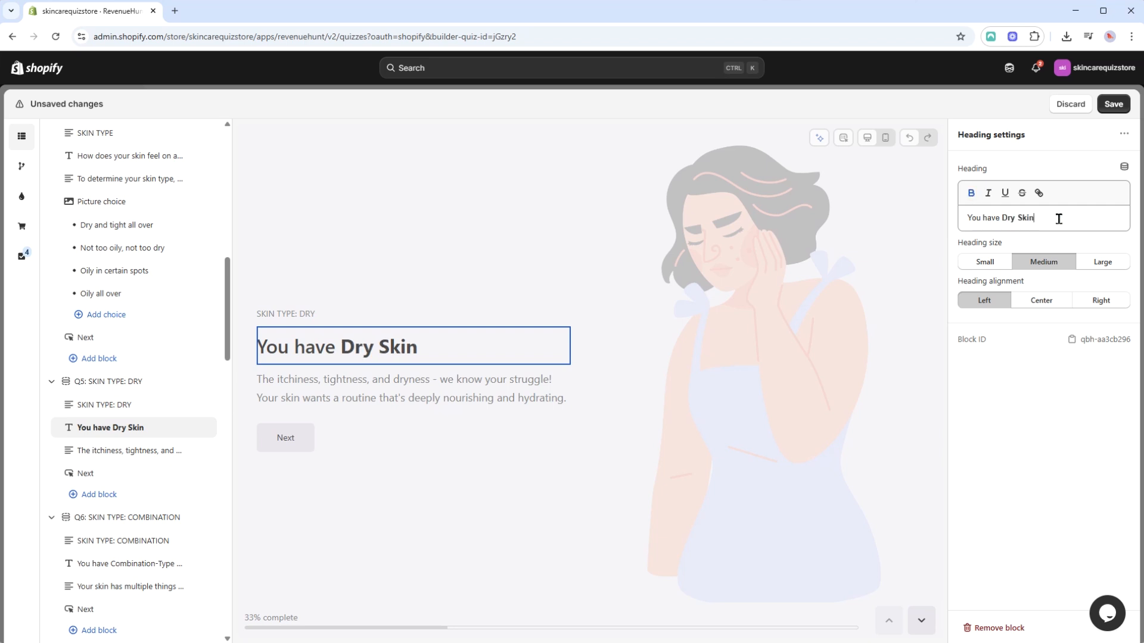
Try adding the word "link" as a hyperlink at the end of Q5's heading, and delete it again.
type("link")
left_click_drag(1051, 218, 1035, 216)
left_click(1038, 193)
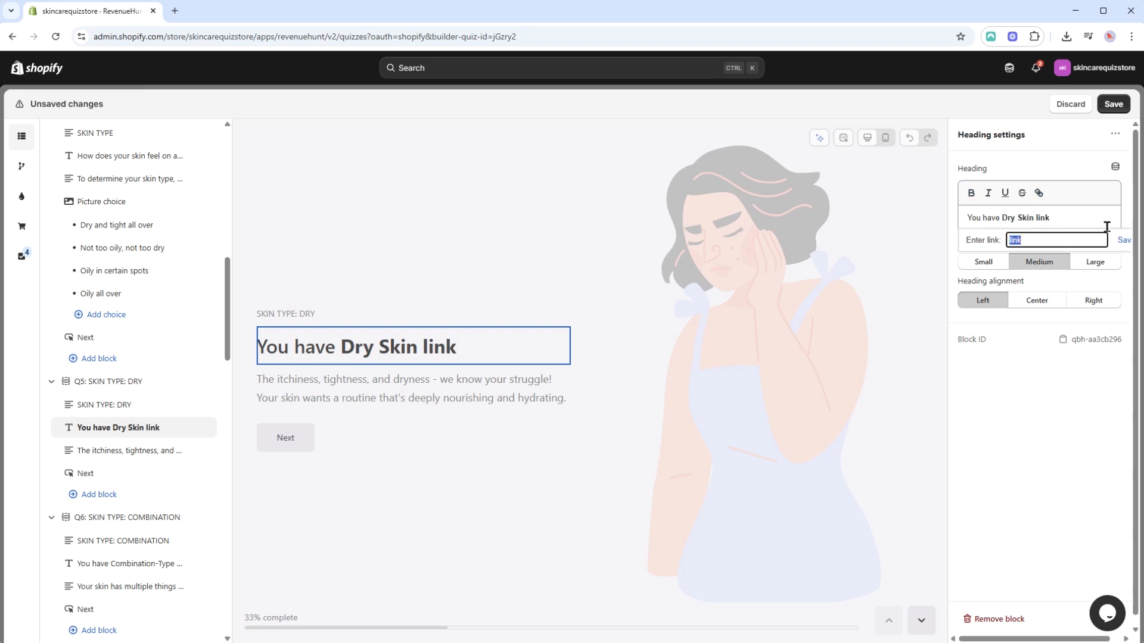
left_click(1123, 240)
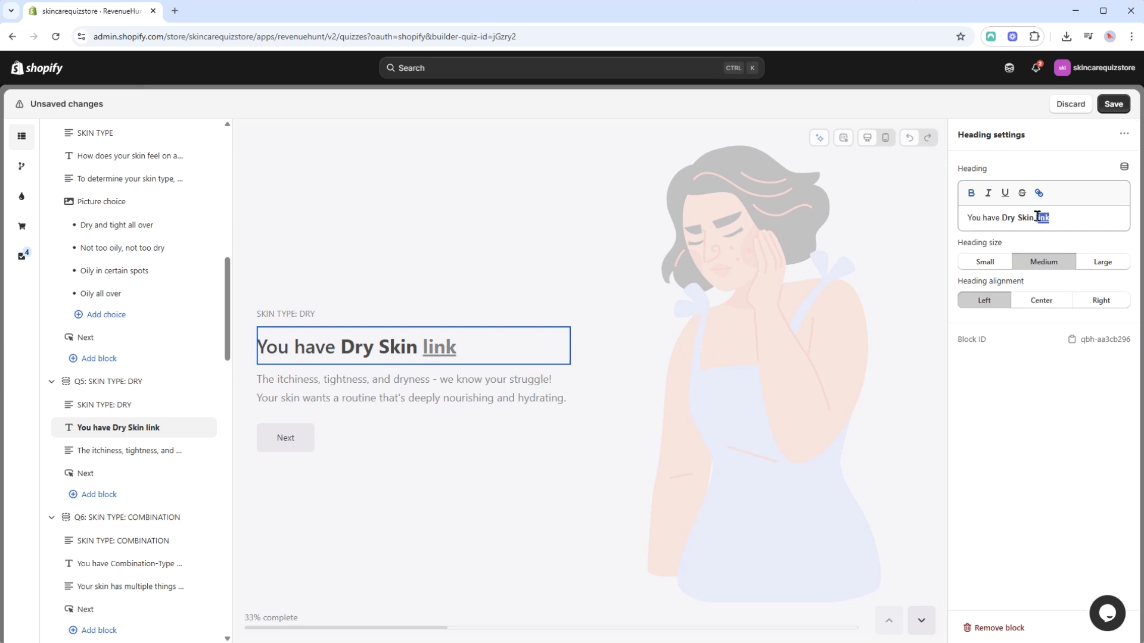
key("BackSpace")
key("BackSpace")
key("BackSpace")
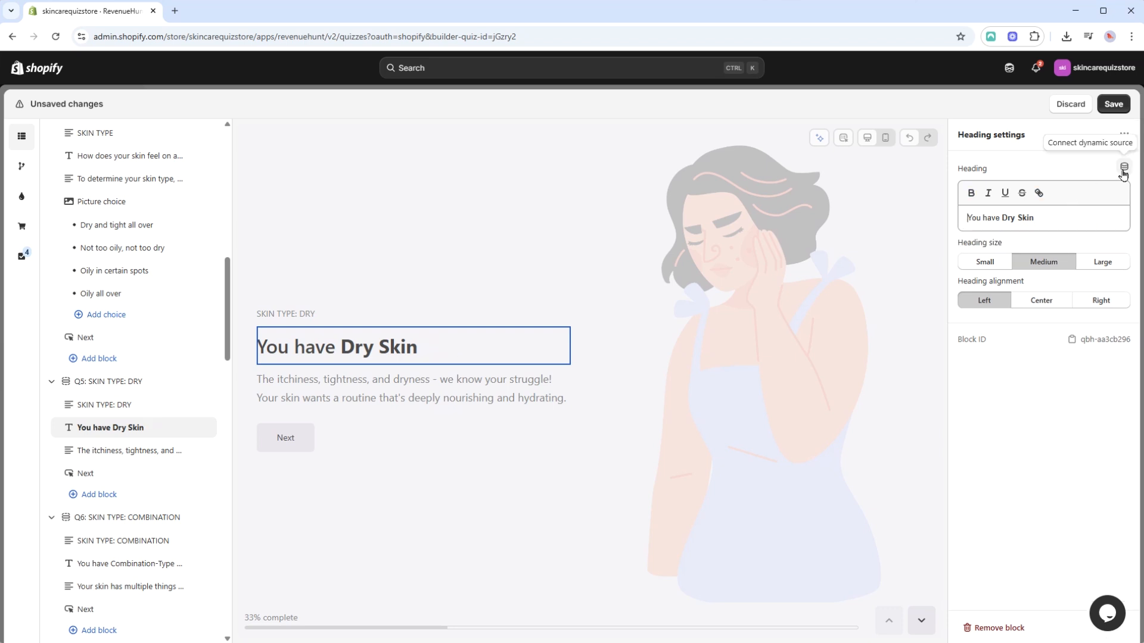
Insert the Q2: BEFORE WE BEGIN answer as a dynamic source at the start of Q5's heading and set the heading size to Large.
left_click(1123, 169)
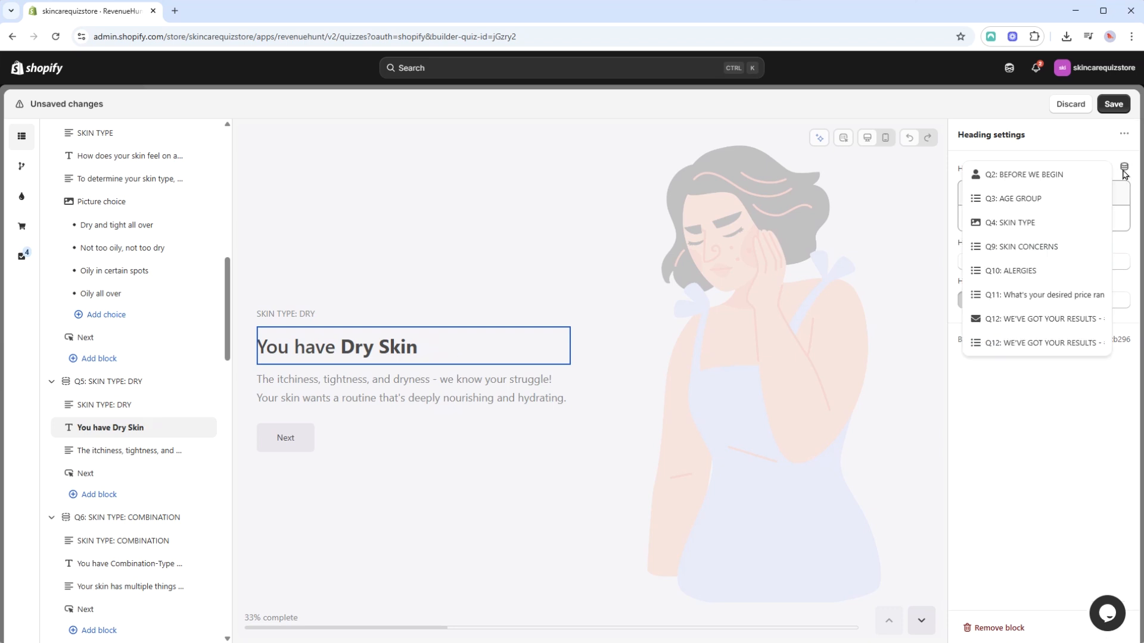
left_click(1021, 176)
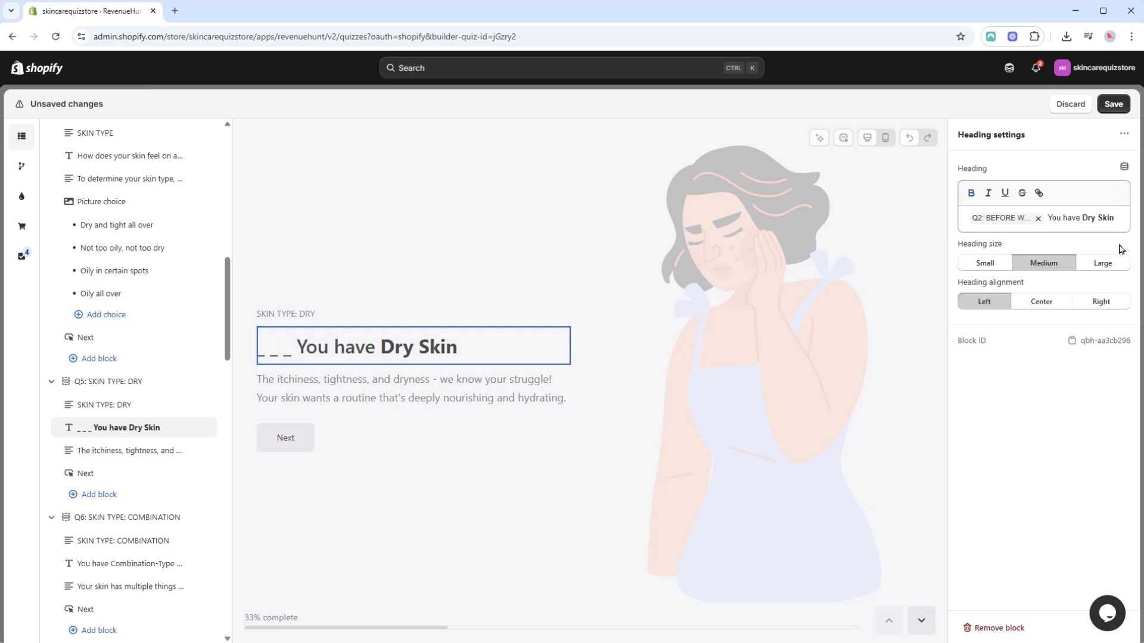
left_click(991, 268)
left_click(1041, 264)
left_click(1097, 262)
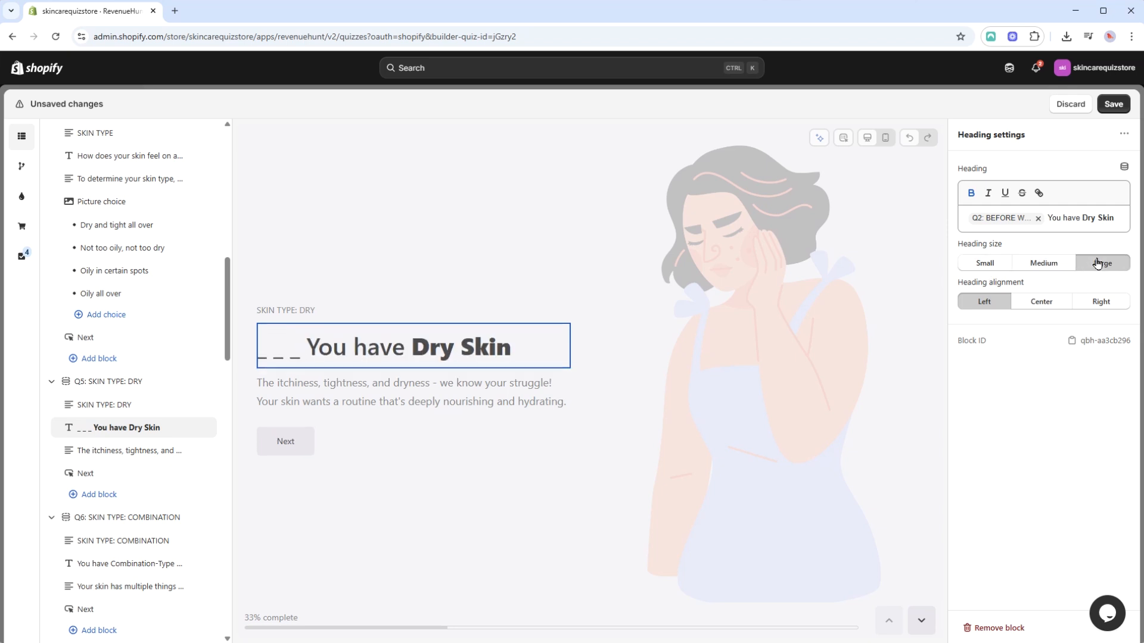
Try the Center and Right alignments on Q5's heading and return it to Left.
left_click(1057, 309)
left_click(1098, 301)
left_click(982, 306)
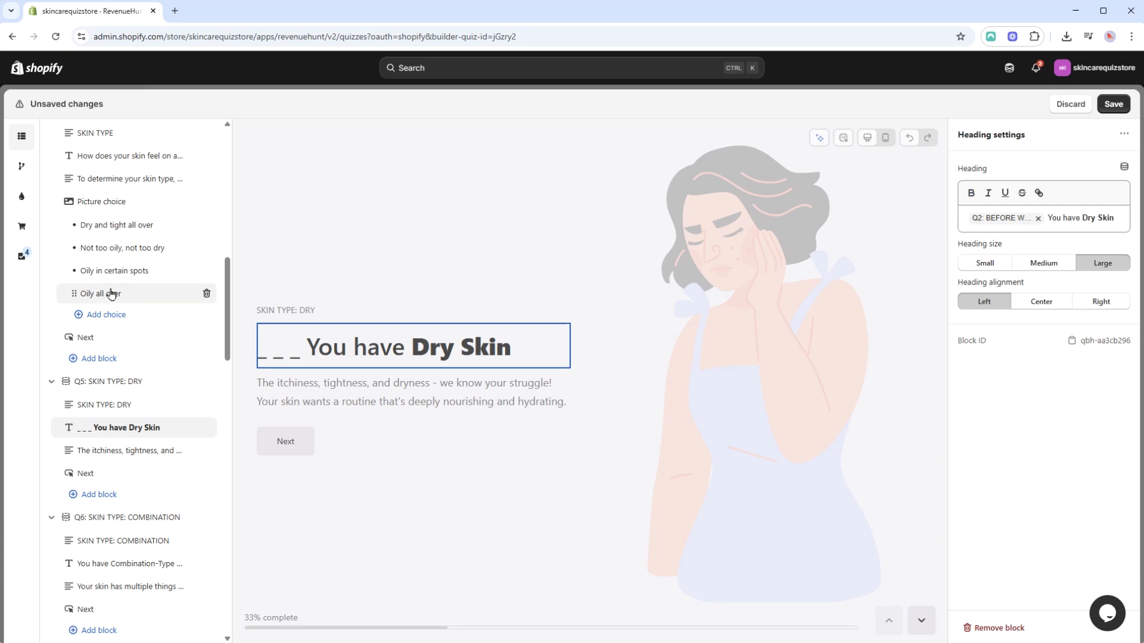
Set Q1's logo image height to Small, try the Left and Right alignments, and return the image to Center.
scroll(172, 286, "up", 15)
left_click(133, 194)
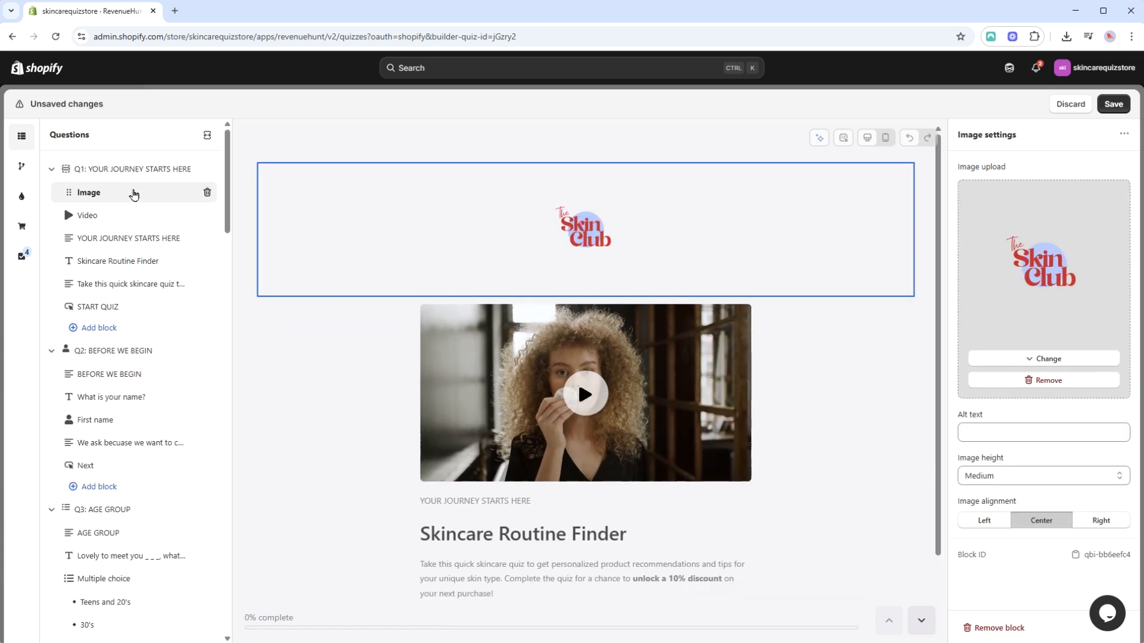
left_click(1033, 481)
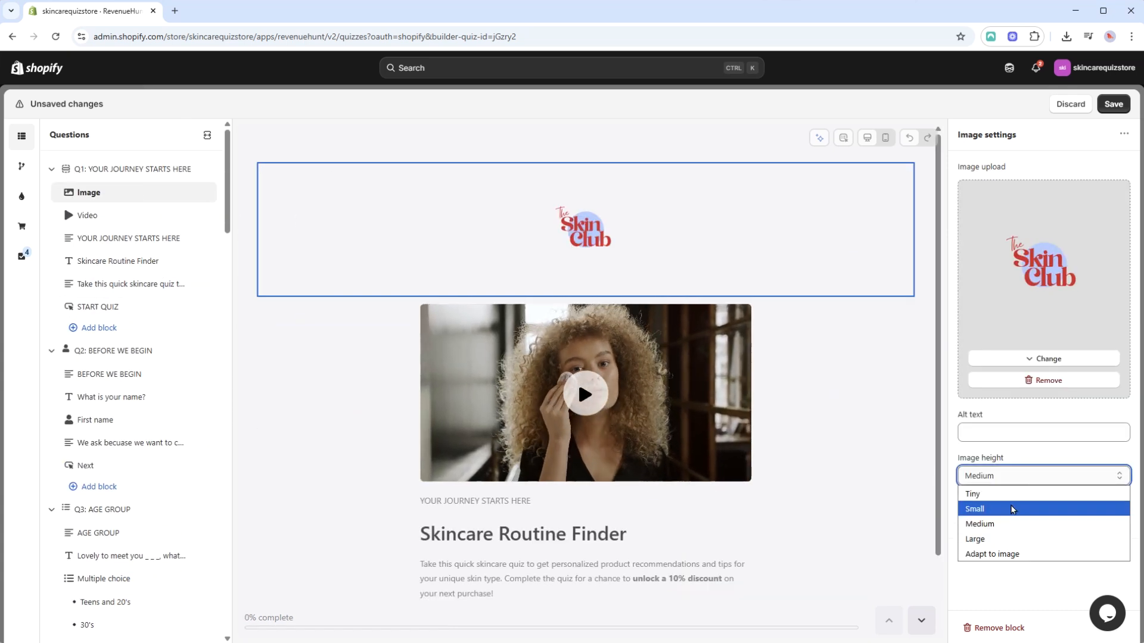
left_click(1011, 506)
left_click(992, 522)
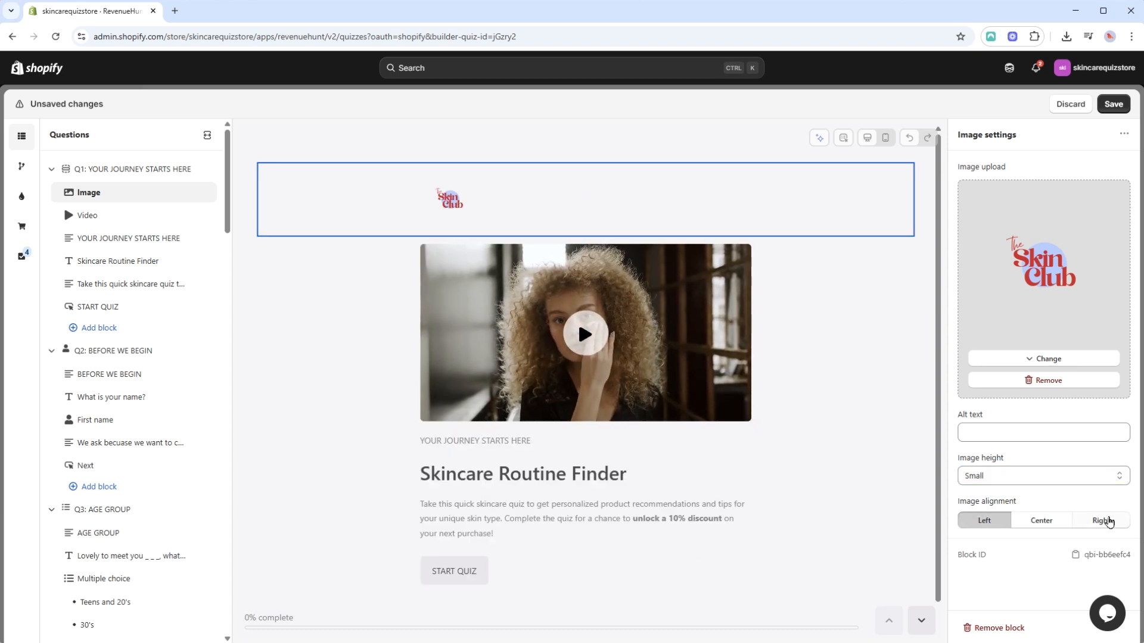
left_click(1101, 521)
left_click(1041, 521)
Try the Large, Adapt to image and Small heights on Q1's logo image and return it to Medium.
left_click(1007, 475)
left_click(994, 539)
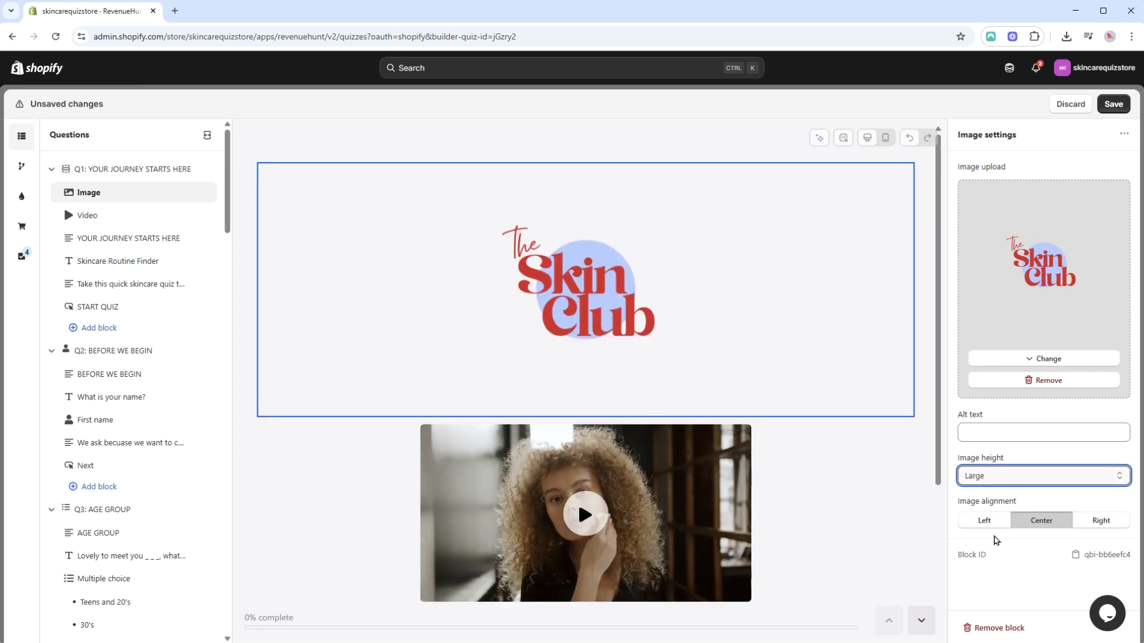
left_click(1029, 476)
left_click(1027, 554)
left_click(1025, 479)
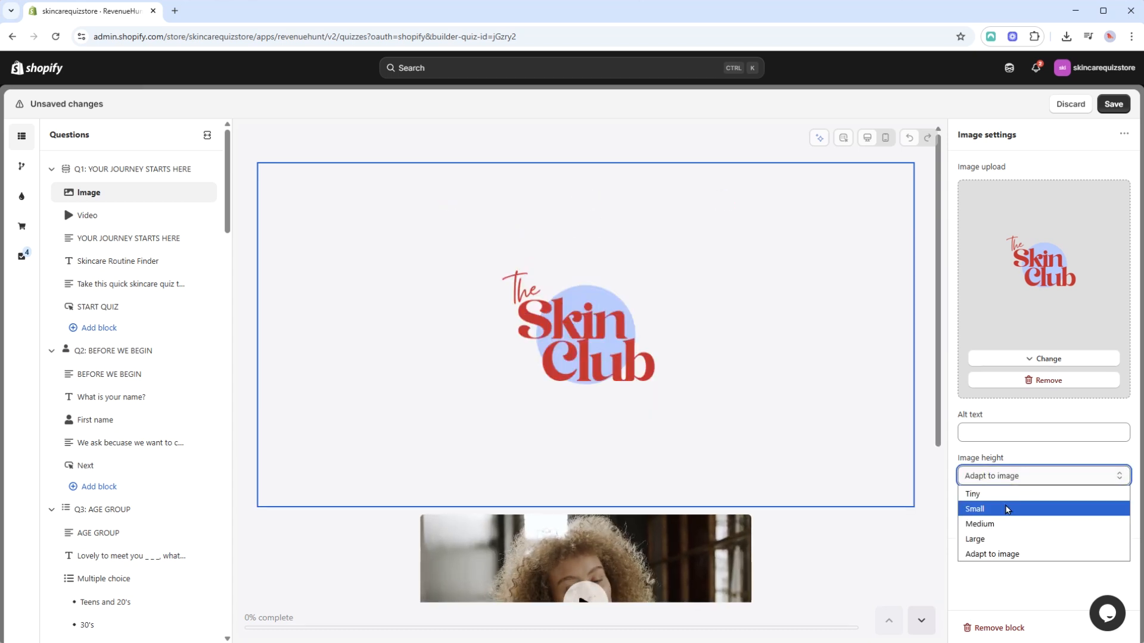
left_click(1005, 508)
left_click(1024, 475)
left_click(1013, 523)
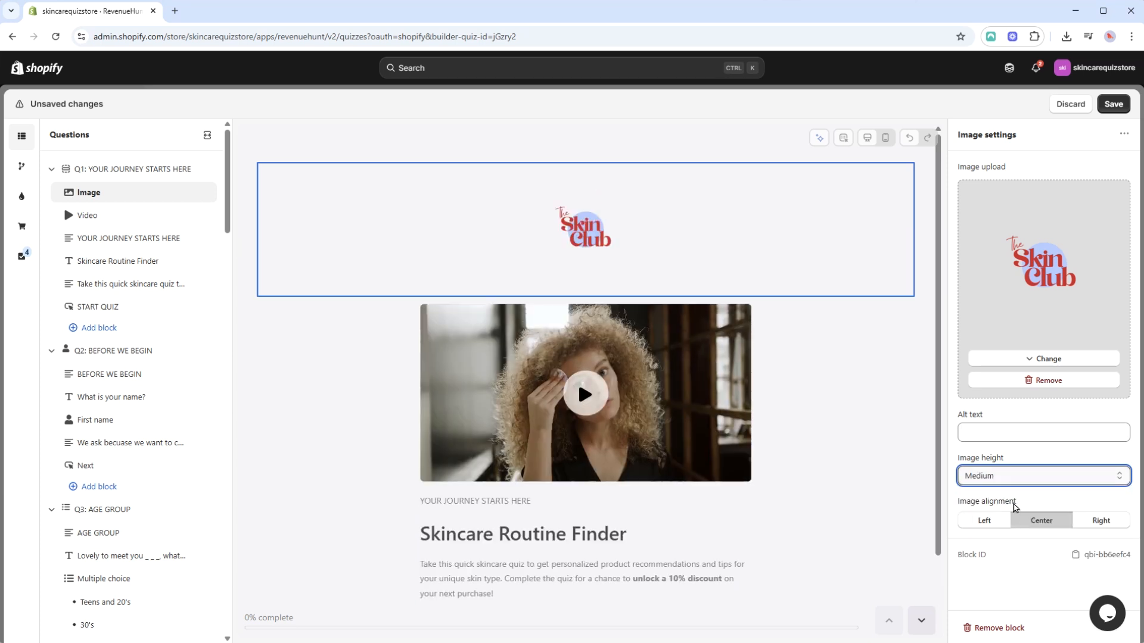
Try the Tiny icon 24px, Small icon 48px and Large 4:3 picture sizes on Q4's picture choice block and set it to Medium 1:1.
scroll(143, 296, "down", 8)
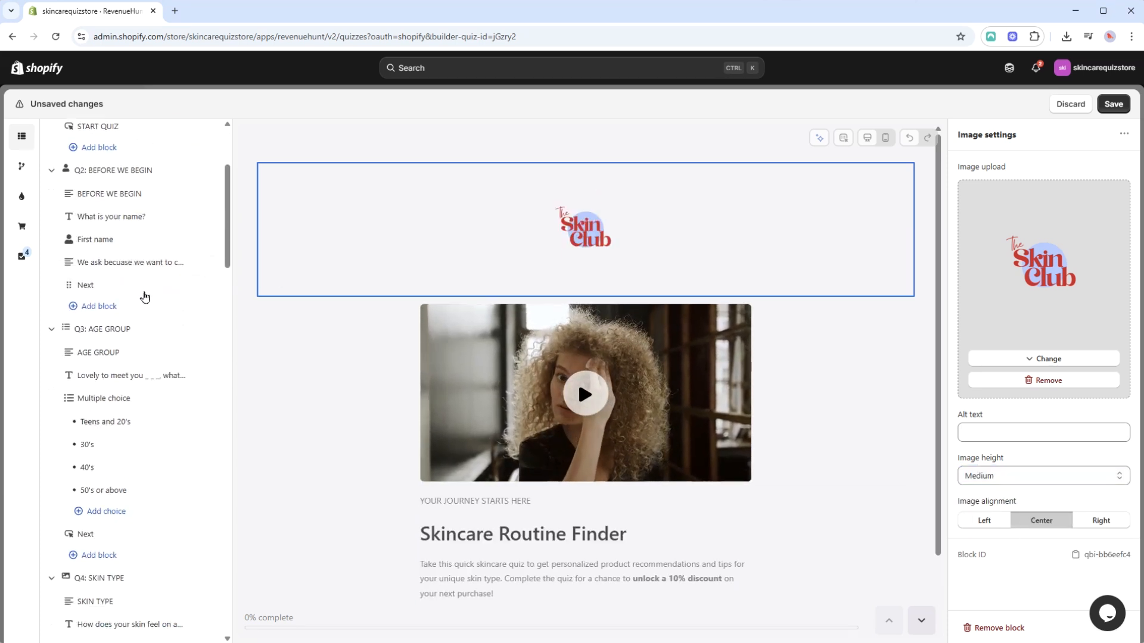
left_click(129, 373)
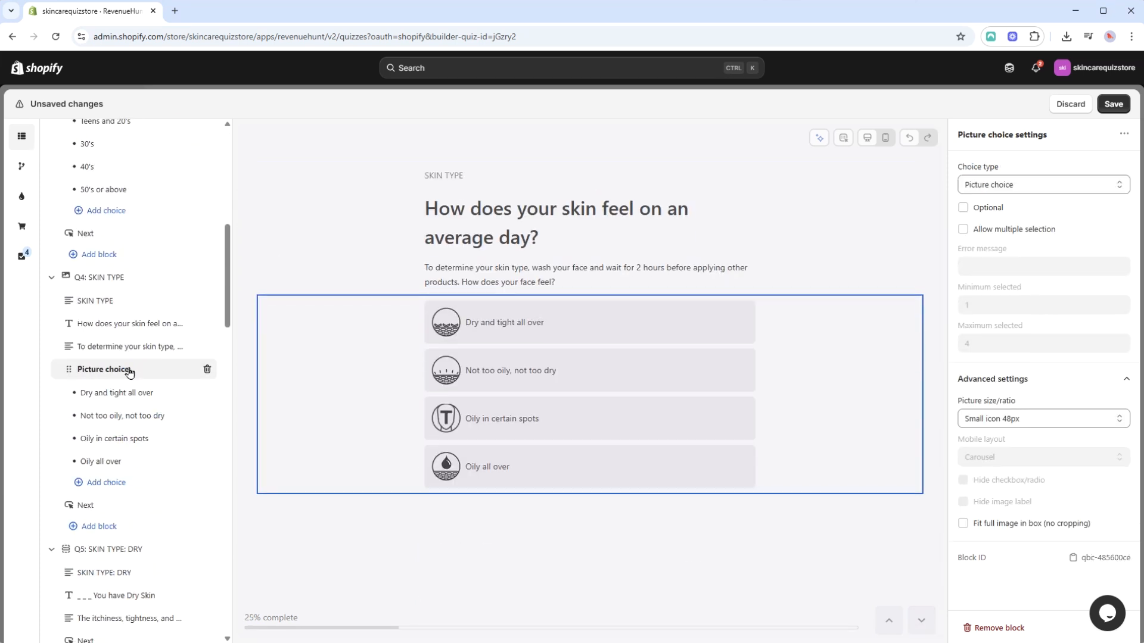
left_click(1020, 379)
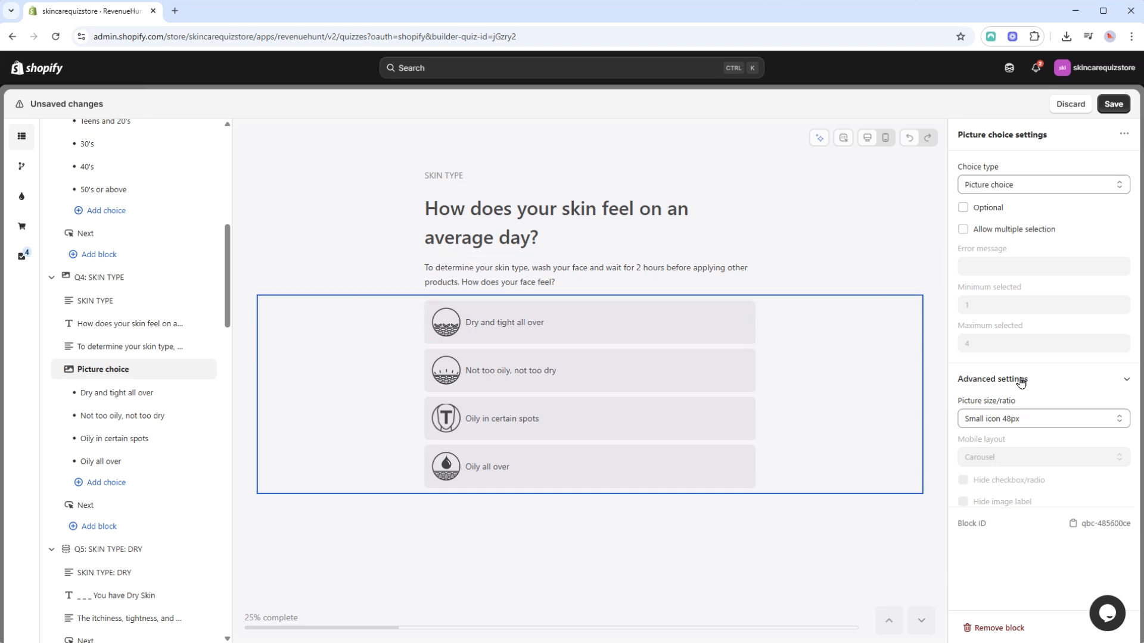
left_click(1020, 379)
left_click(1024, 418)
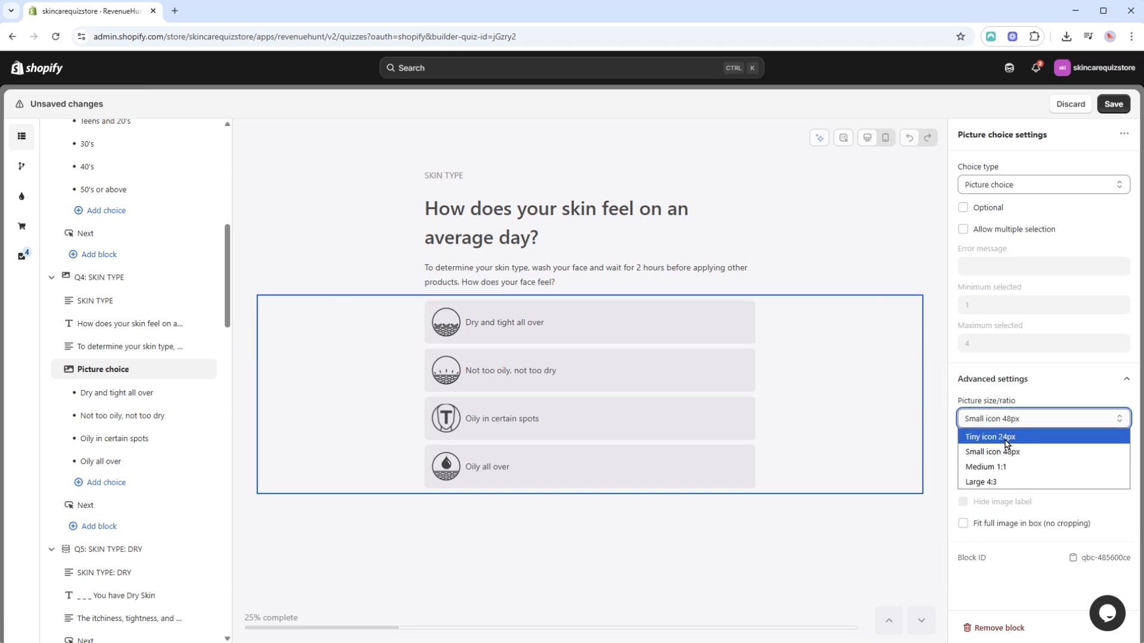
left_click(1005, 436)
left_click(1006, 419)
left_click(1003, 452)
left_click(1012, 419)
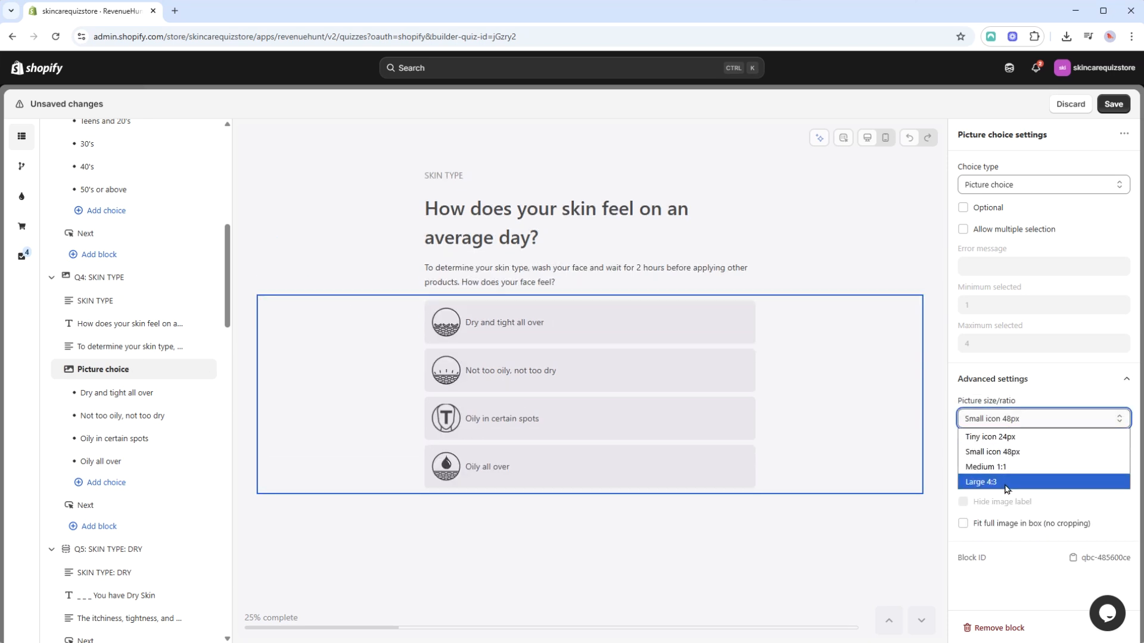
left_click(1002, 481)
left_click(1015, 422)
left_click(1006, 466)
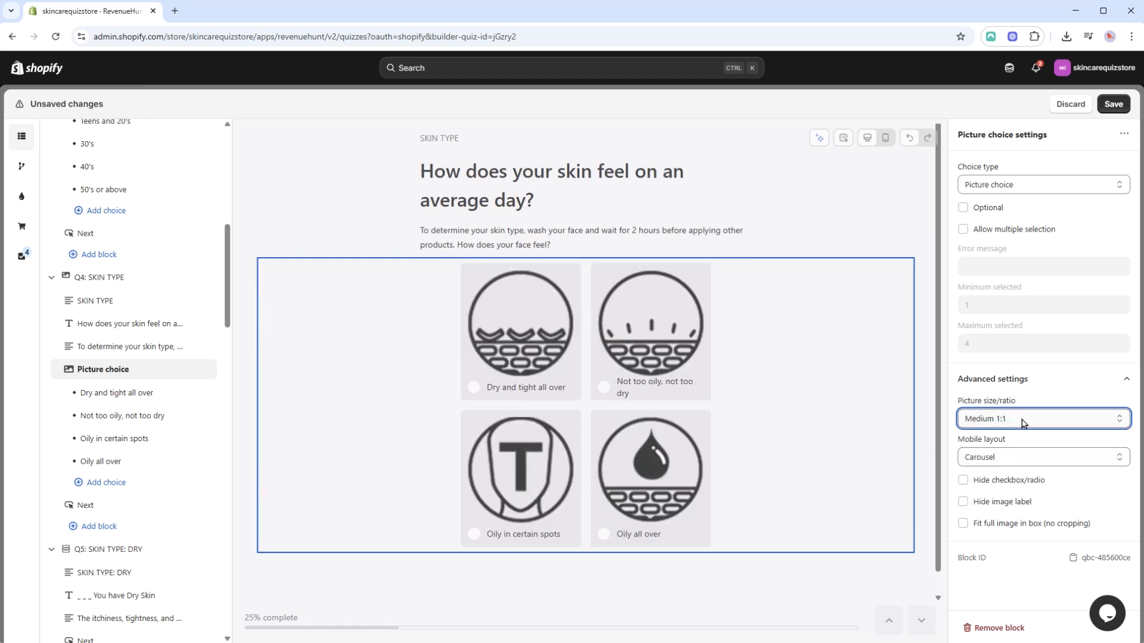
Try the One per row and Two per row mobile layouts for Q4's picture choices in mobile view, then restore Carousel and desktop view.
left_click(1006, 457)
left_click(1008, 459)
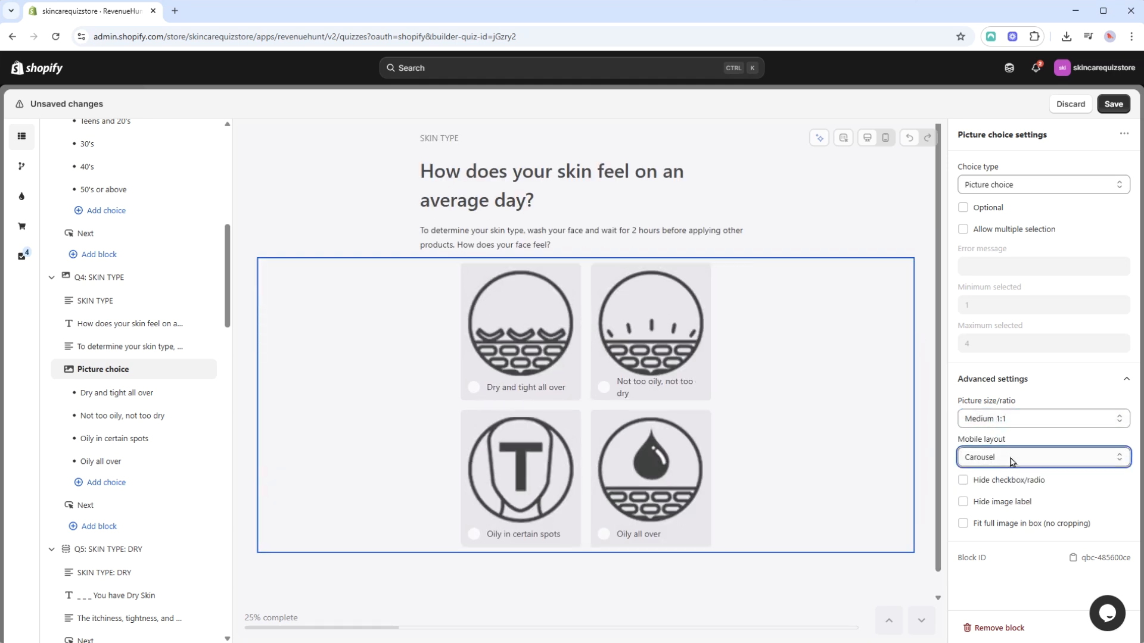
left_click(887, 140)
left_click(998, 457)
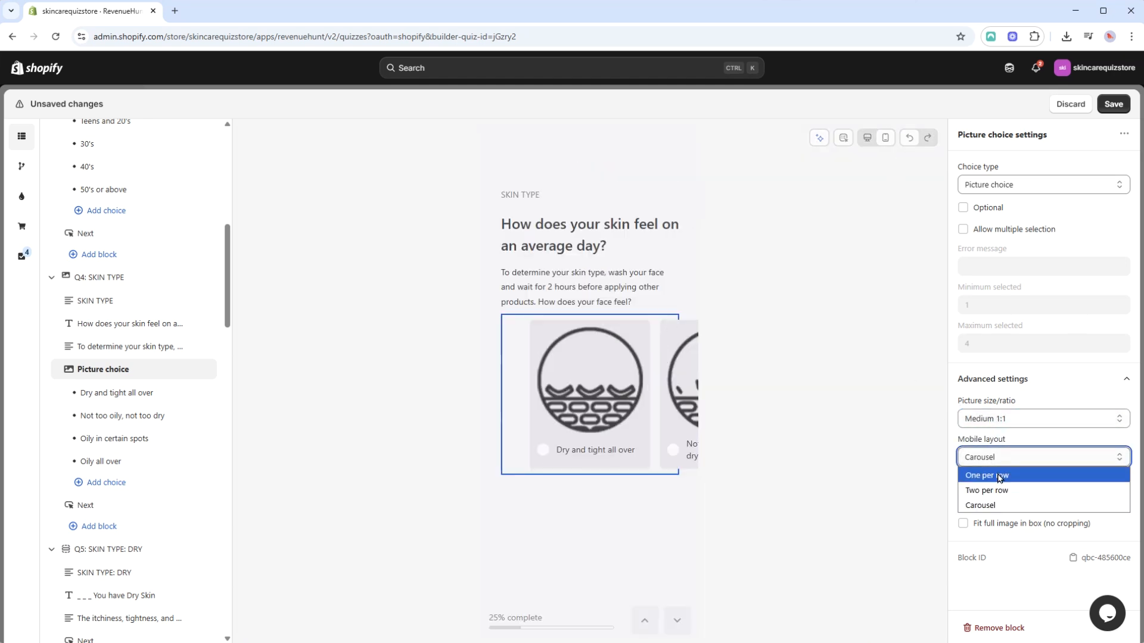
left_click(995, 480)
left_click(1011, 393)
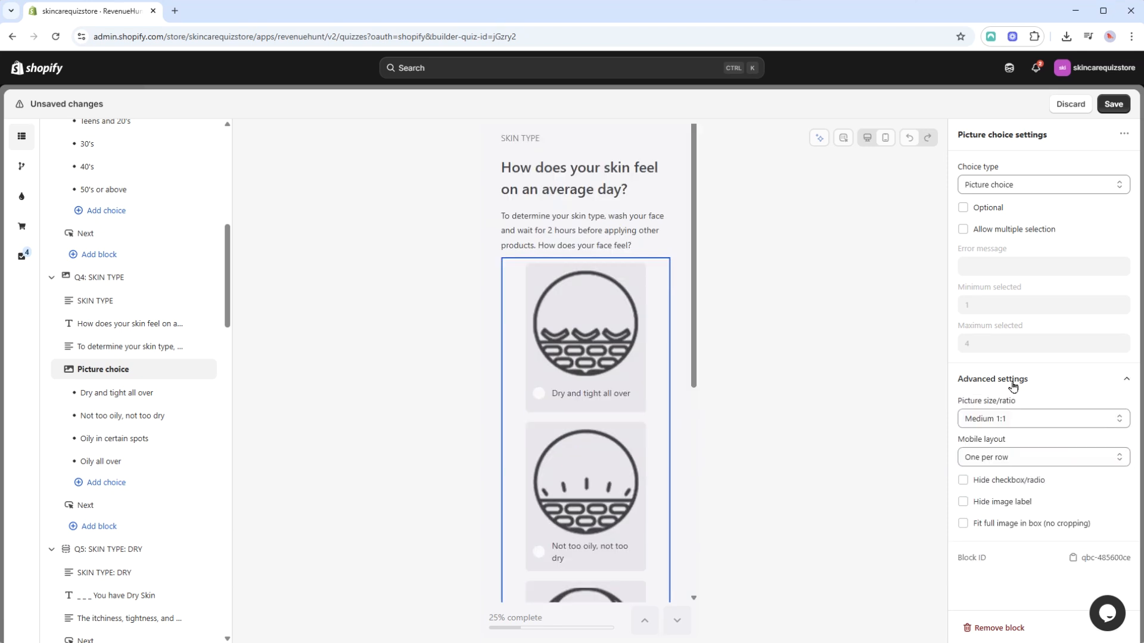
left_click(1011, 458)
left_click(1006, 488)
left_click(1011, 465)
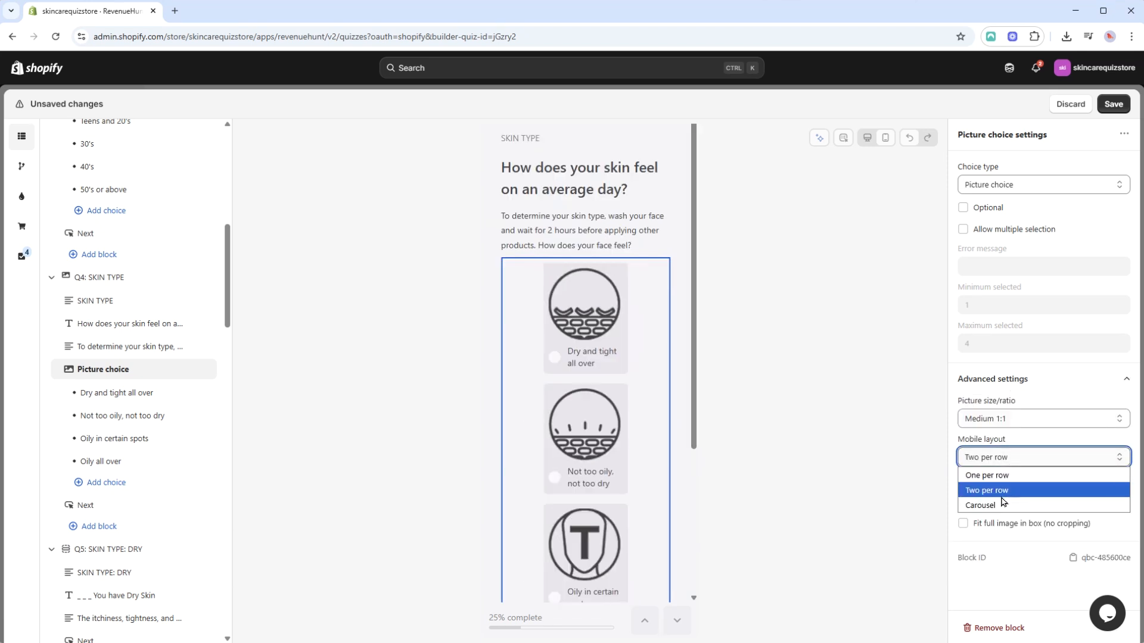
left_click(1001, 505)
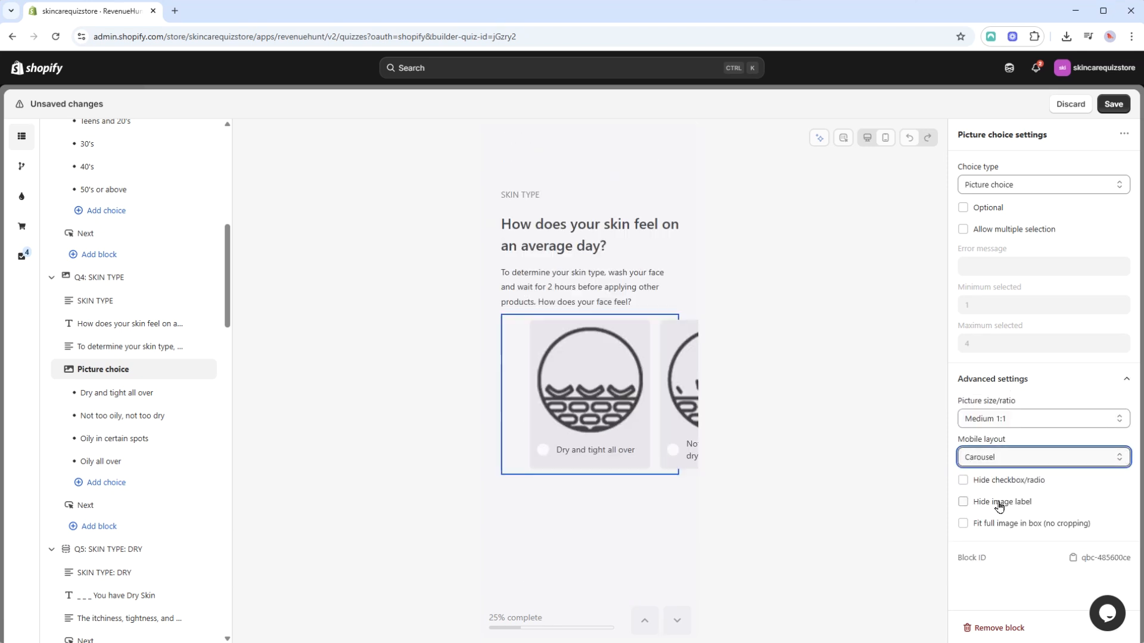
left_click(868, 137)
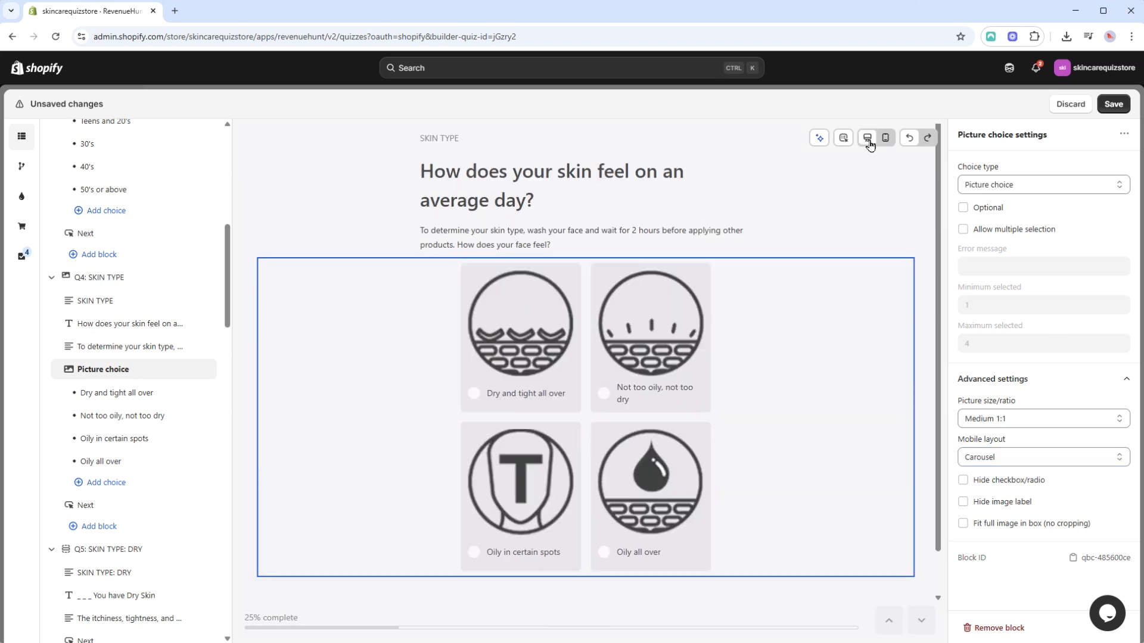
Try hiding the checkbox/radio and the image labels of Q4's picture choices, and turn both options off again.
left_click(962, 480)
left_click(963, 503)
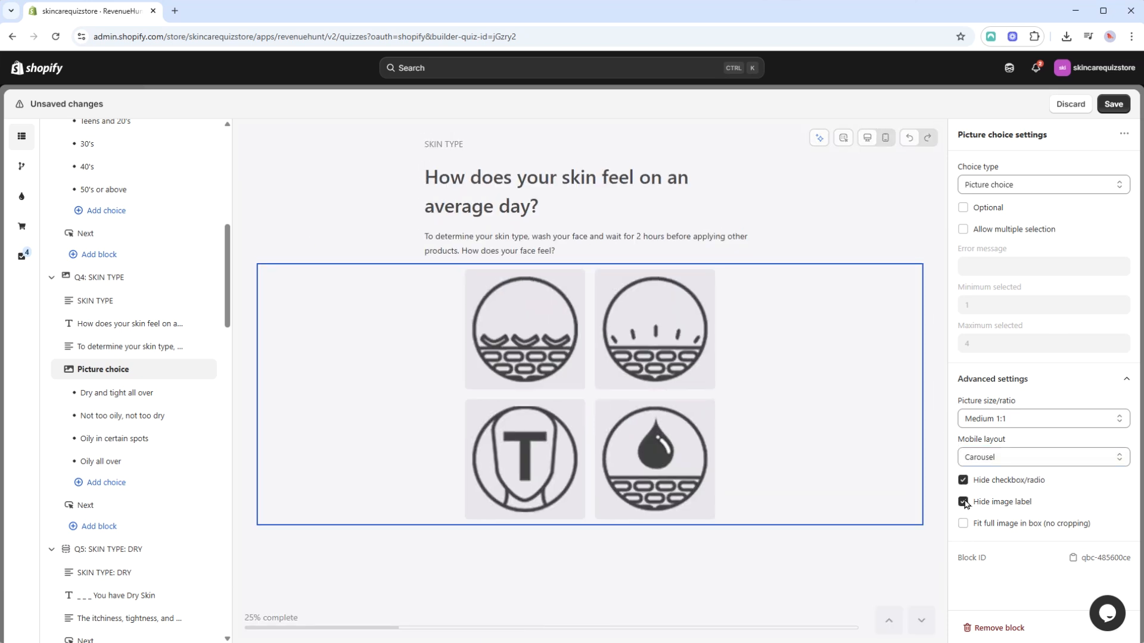
left_click(963, 501)
left_click(964, 480)
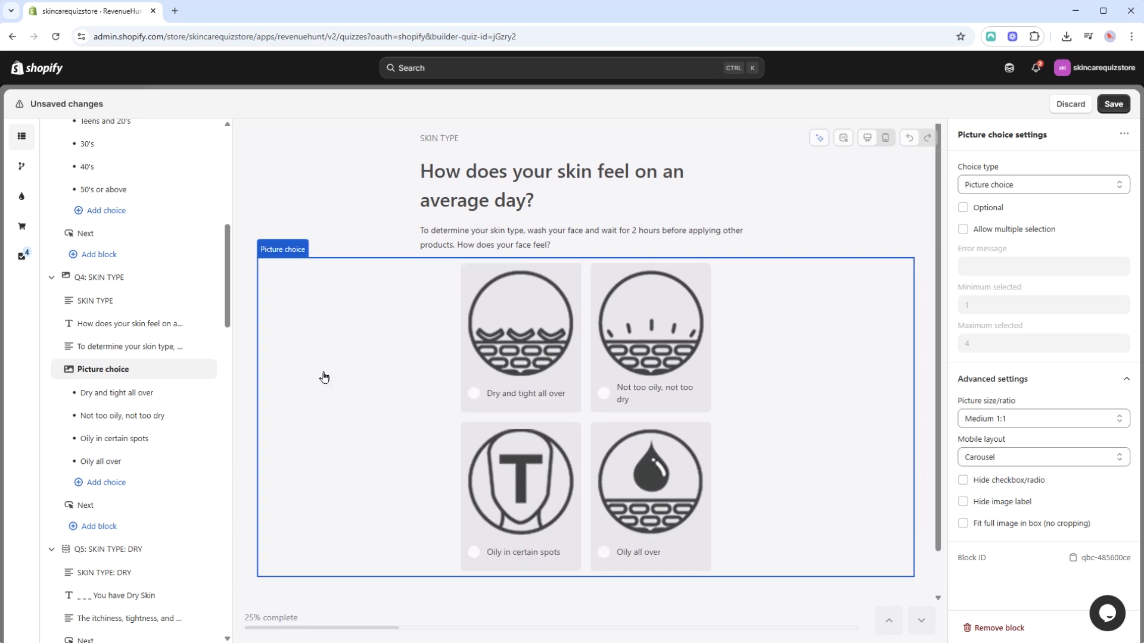
Review the settings of Q4's "Dry and tight all over" choice, including upvotes and customer tags, and save the quiz.
left_click(149, 399)
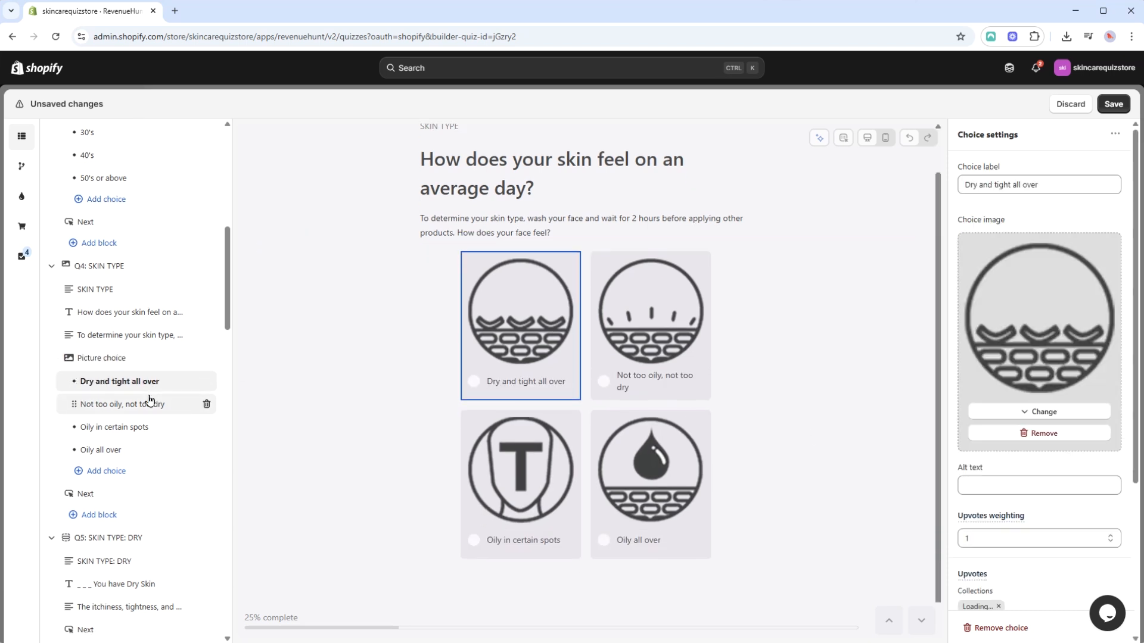
scroll(1064, 335, "down", 3)
scroll(1064, 334, "down", 2)
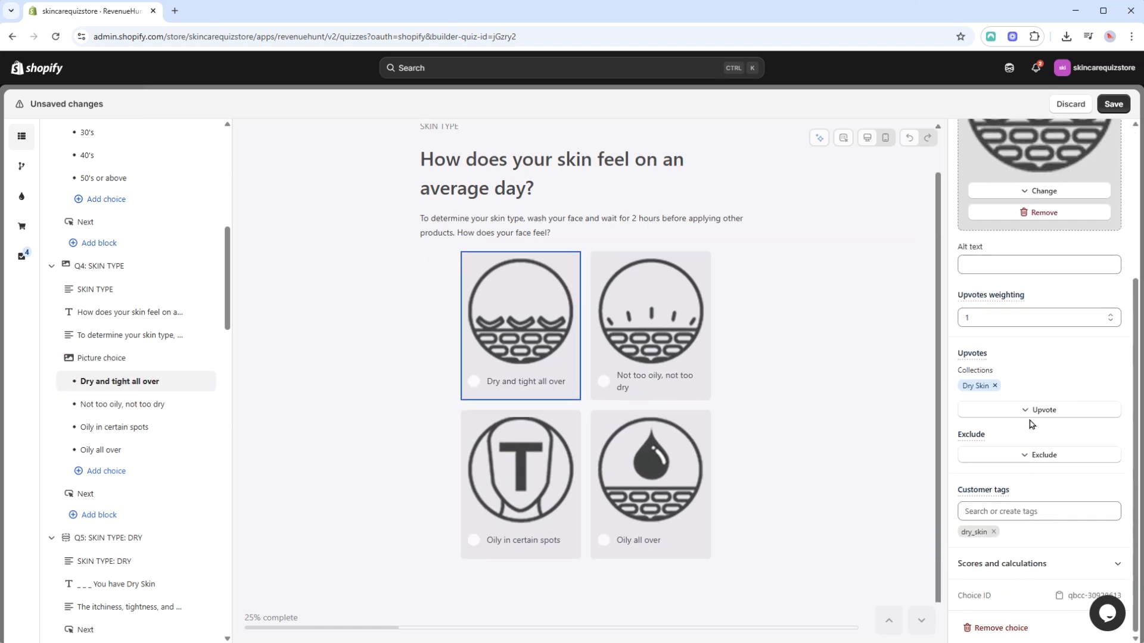
scroll(1033, 544, "up", 5)
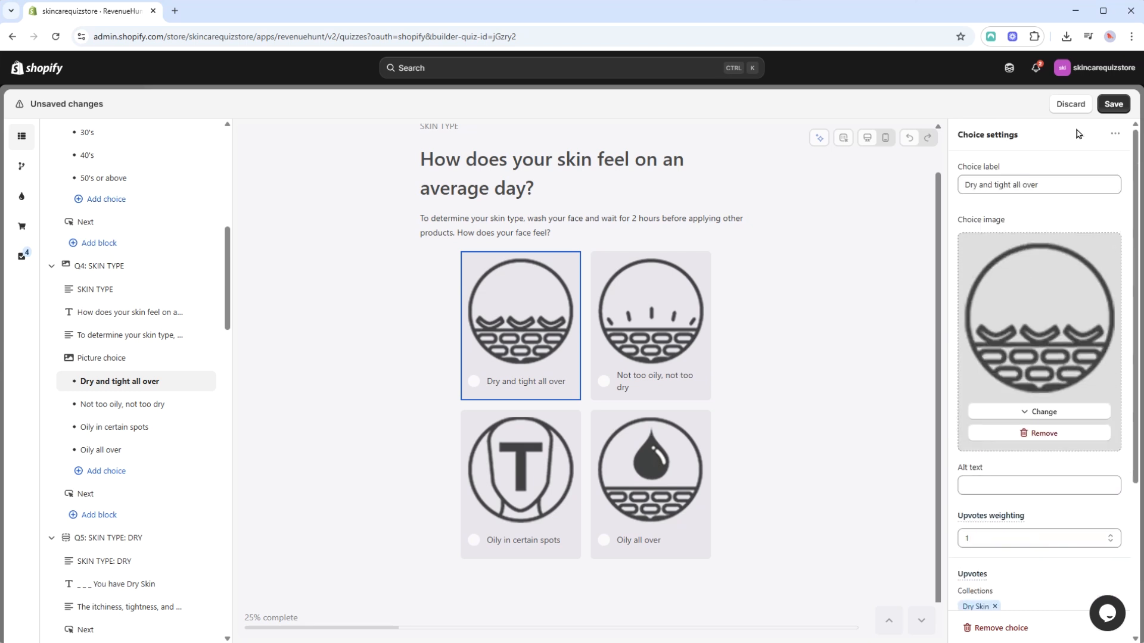
left_click(1113, 105)
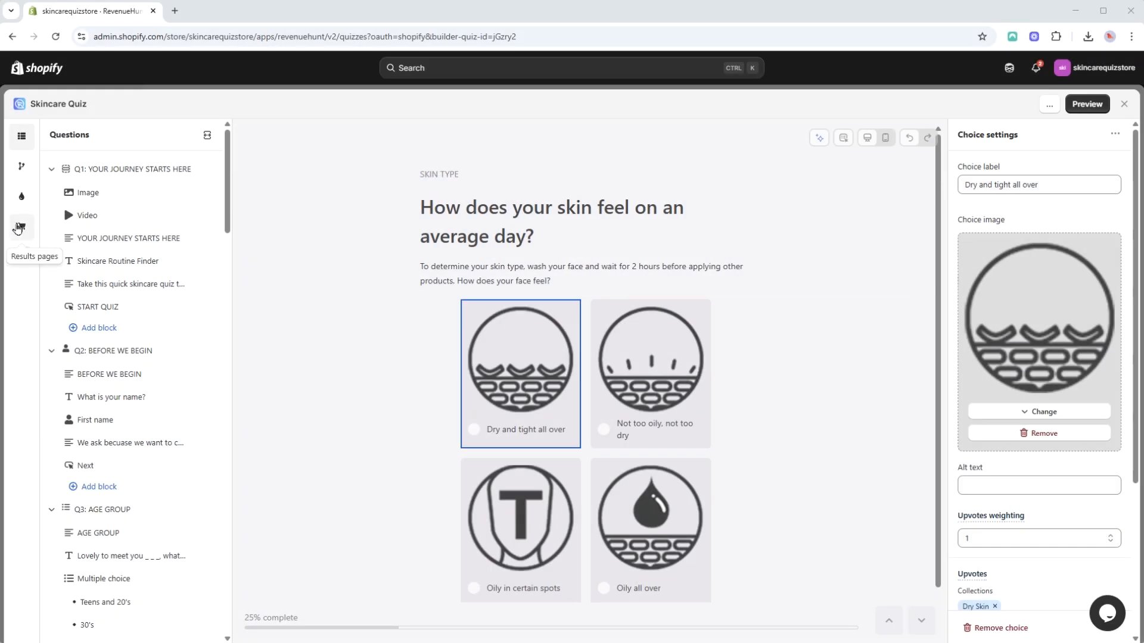
Open the results page and examine its heading, introductory text, image and product blocks.
left_click(14, 232)
scroll(837, 355, "down", 6)
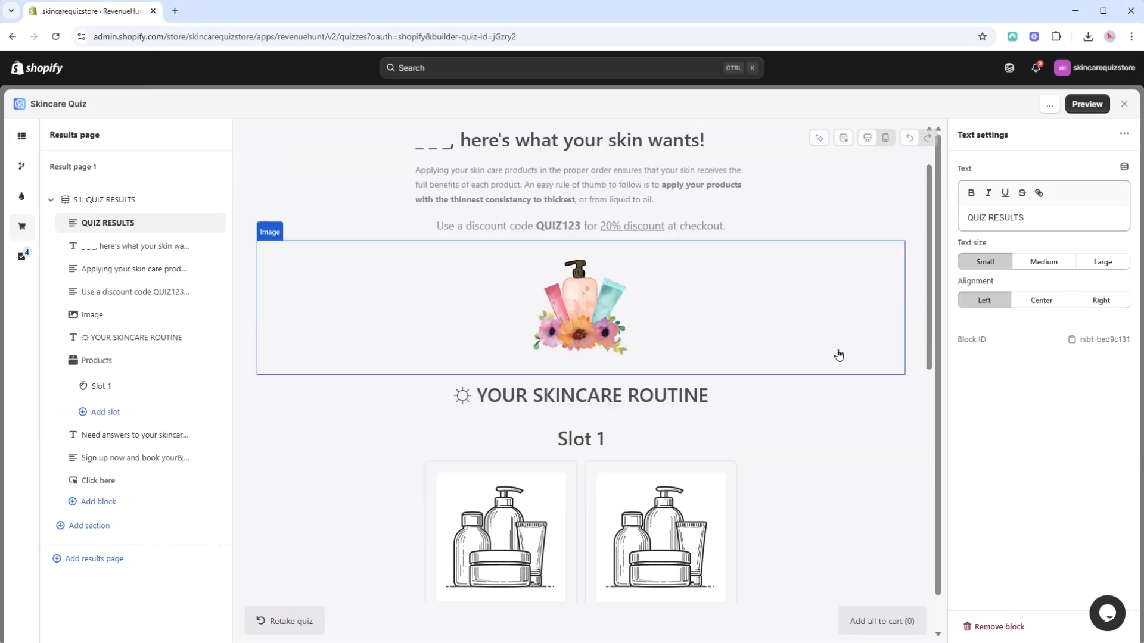
scroll(838, 355, "up", 6)
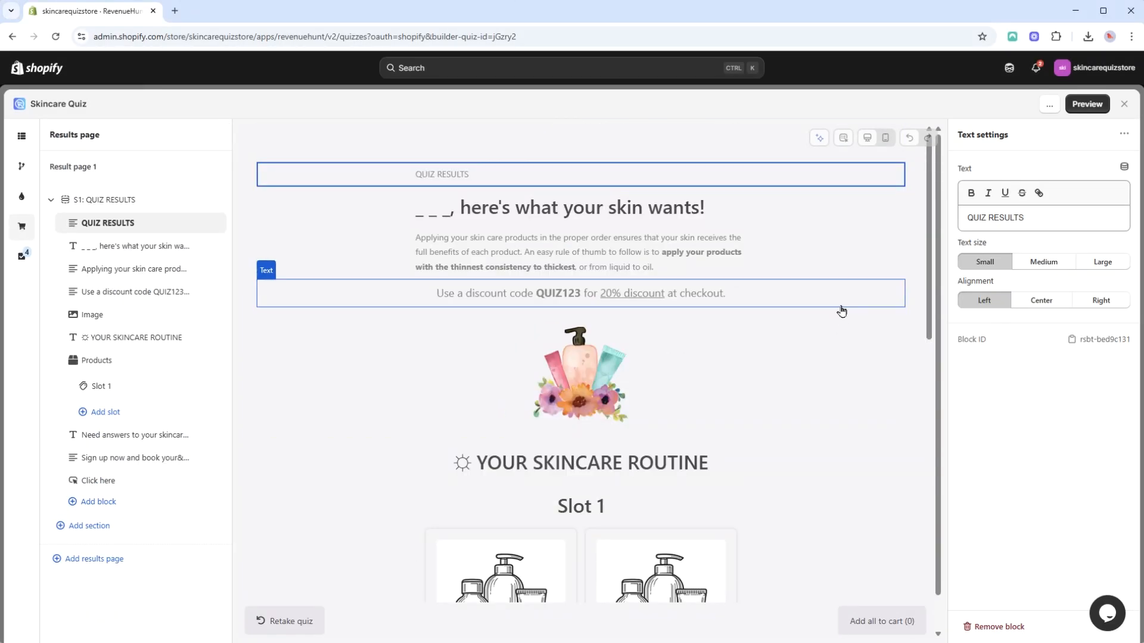
left_click(543, 225)
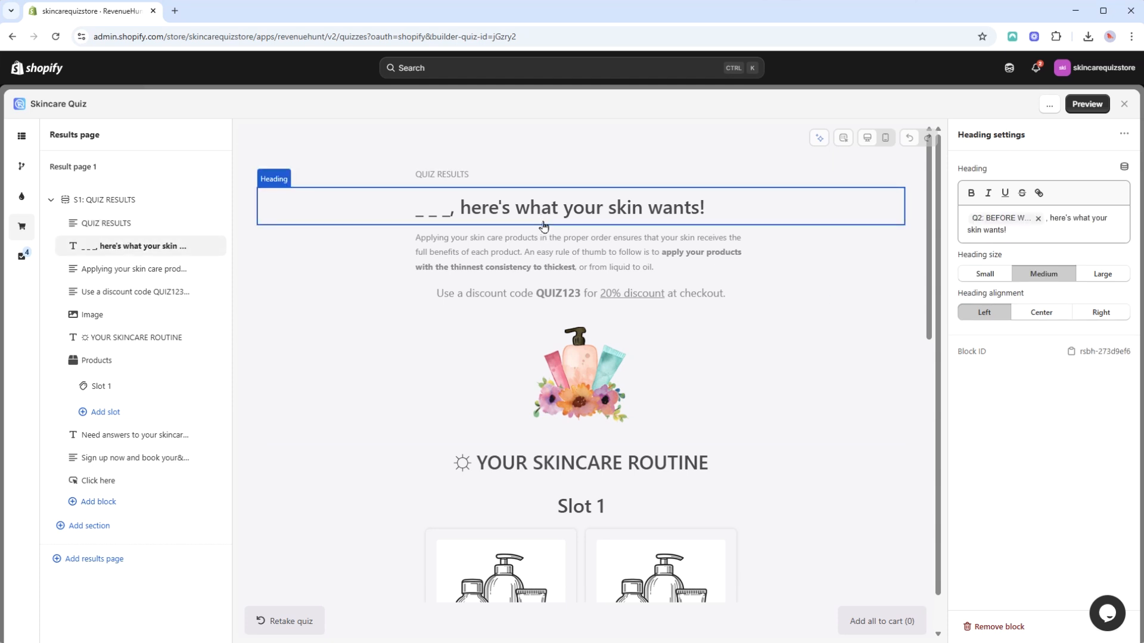
left_click(543, 256)
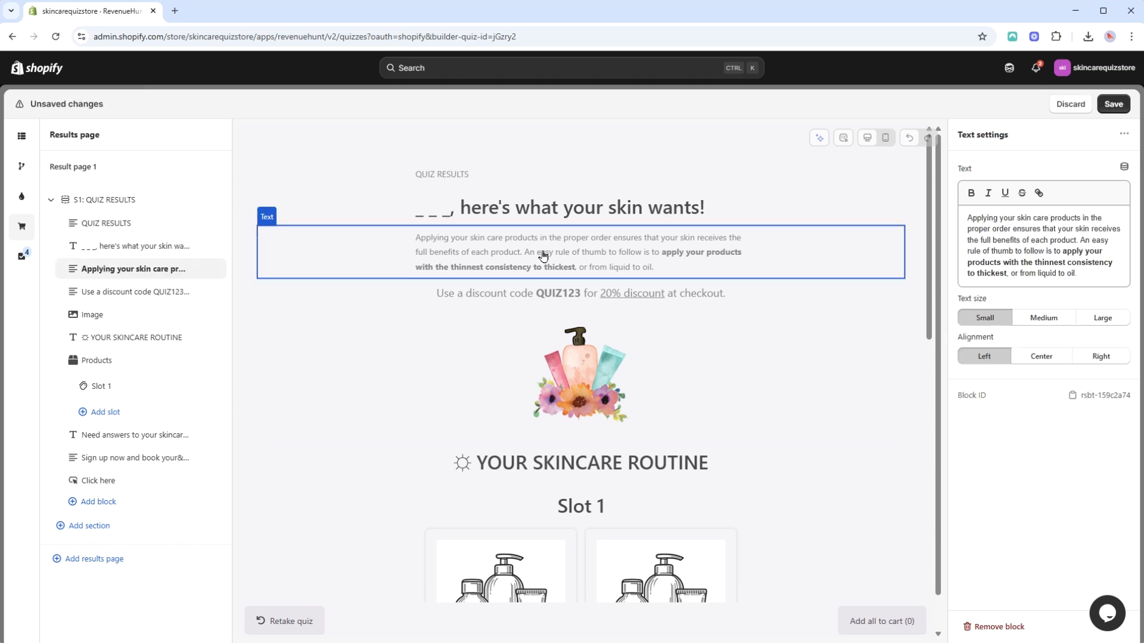
left_click(524, 395)
scroll(524, 396, "down", 8)
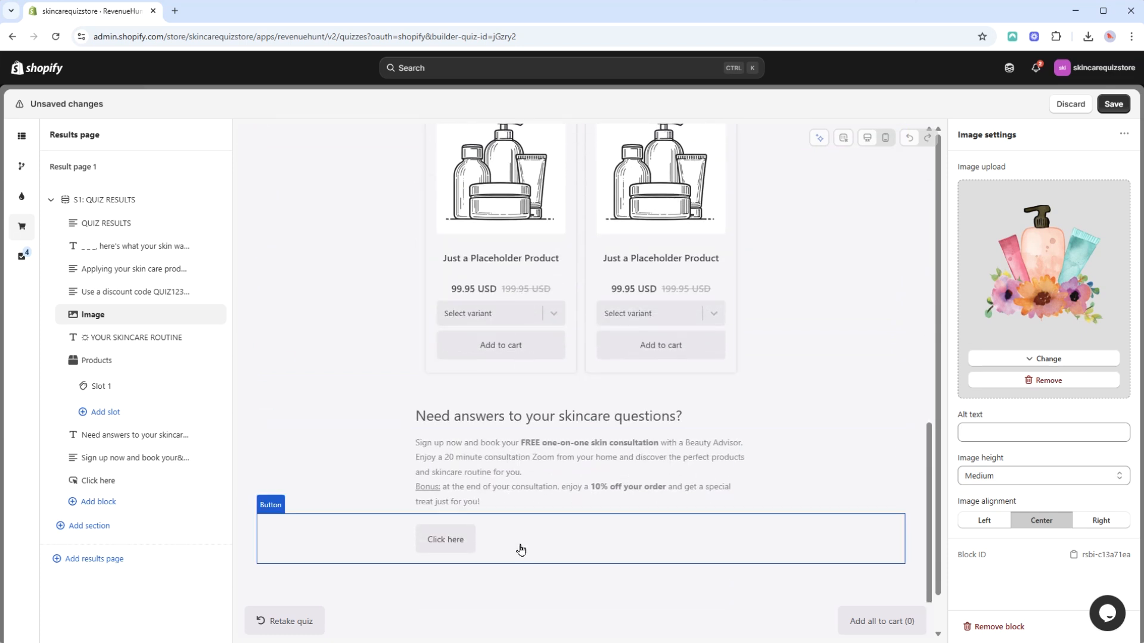
Add a Custom HTML block below the "Click here" button on the results page.
left_click(521, 549)
left_click(182, 503)
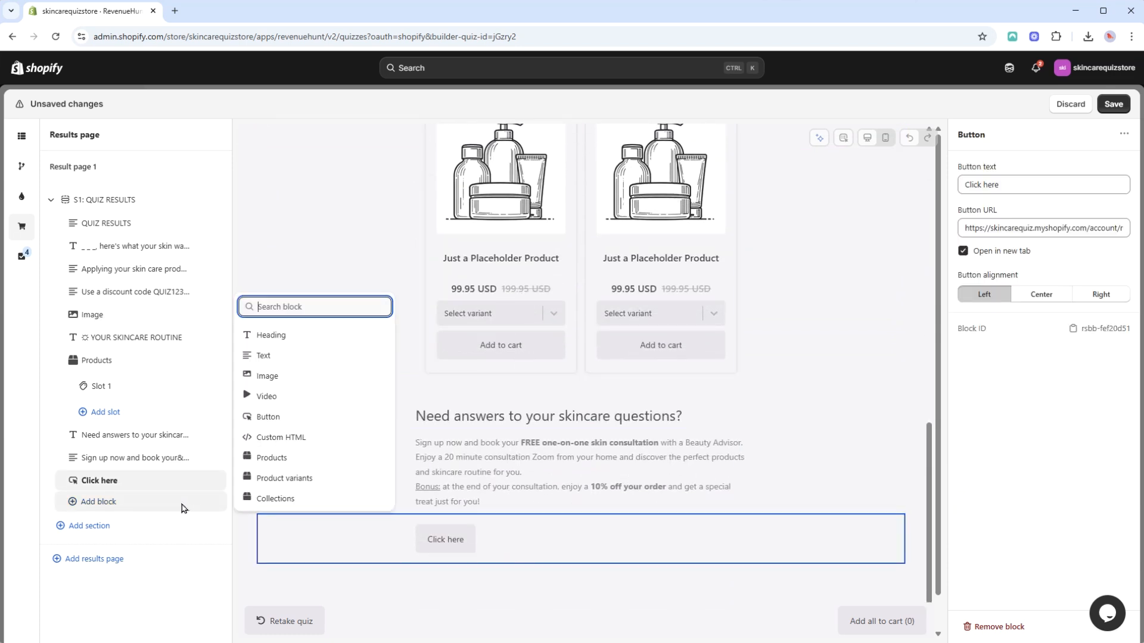
left_click(306, 440)
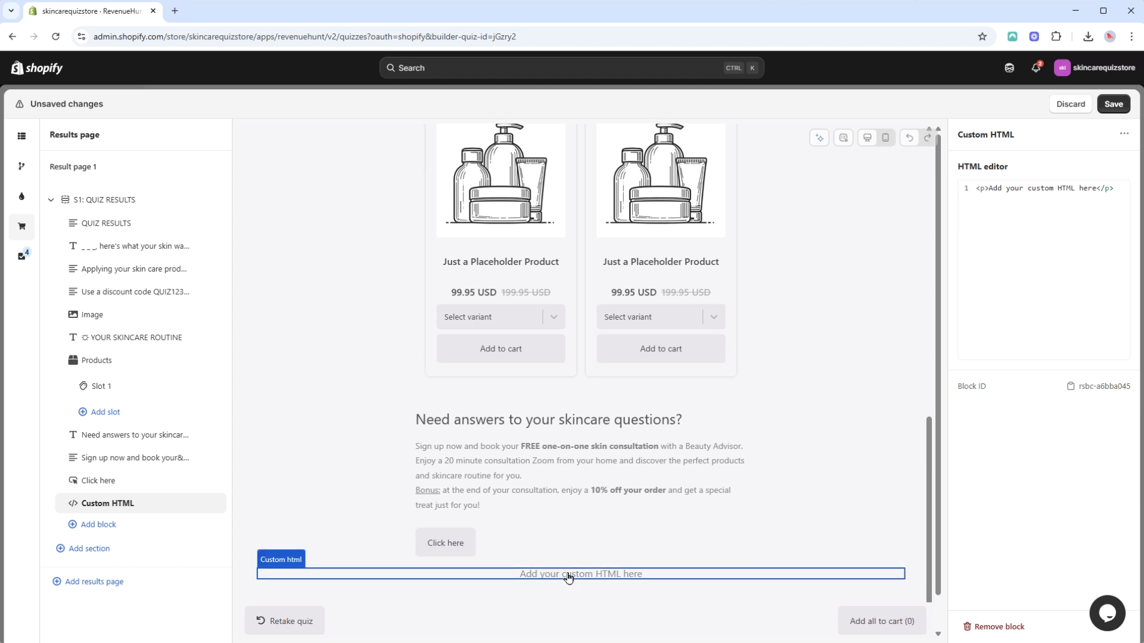
Underline the code QUIZ123 in the results page's discount text and set the text size to Large.
left_click(127, 290)
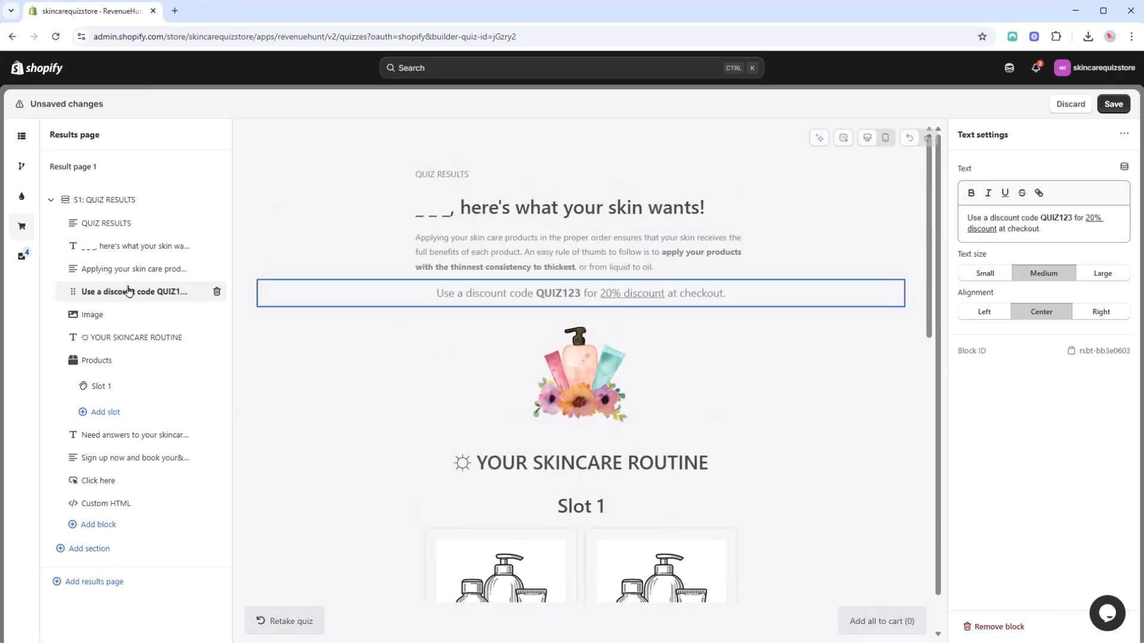
left_click_drag(1066, 218, 1041, 217)
left_click(998, 274)
left_click(1103, 275)
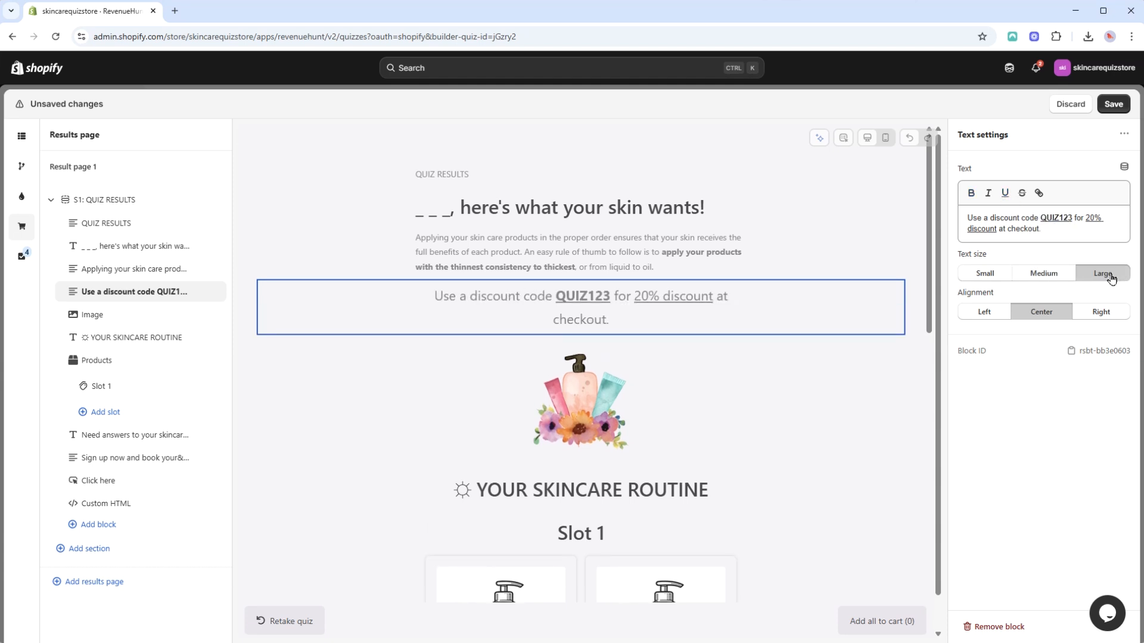
Try the Left and Right alignments on the discount text and return it to Center.
left_click(1003, 310)
left_click(1101, 312)
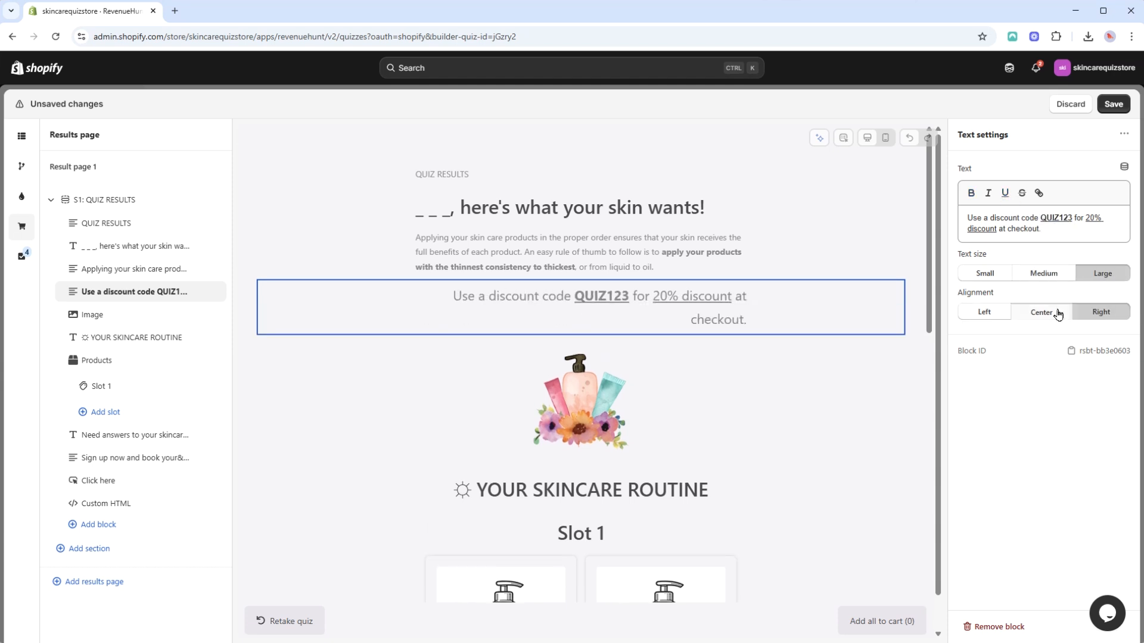
left_click(1057, 312)
Try the Tiny and Small heights on the results page image and return it to Medium.
left_click(102, 314)
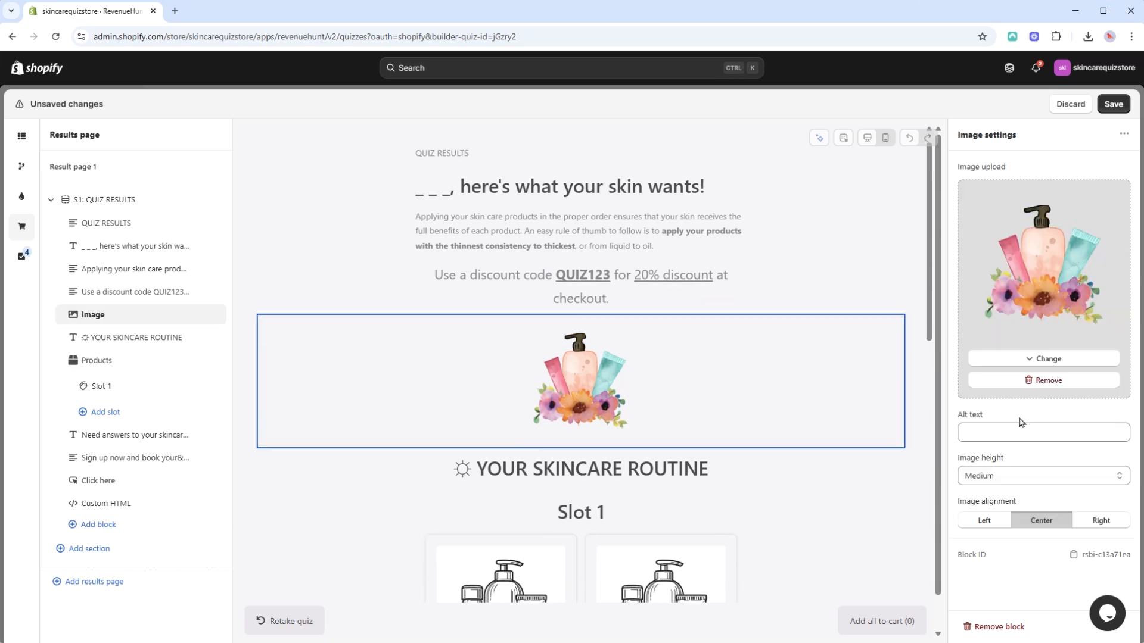
left_click(1017, 475)
left_click(993, 506)
left_click(1003, 476)
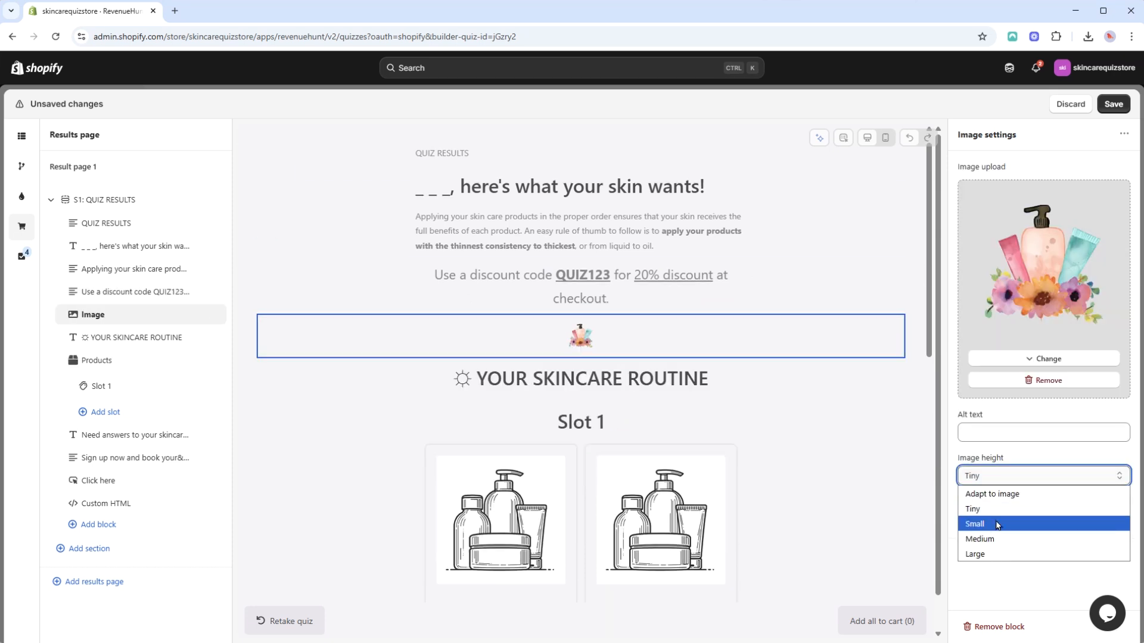
left_click(998, 522)
left_click(1007, 475)
left_click(977, 534)
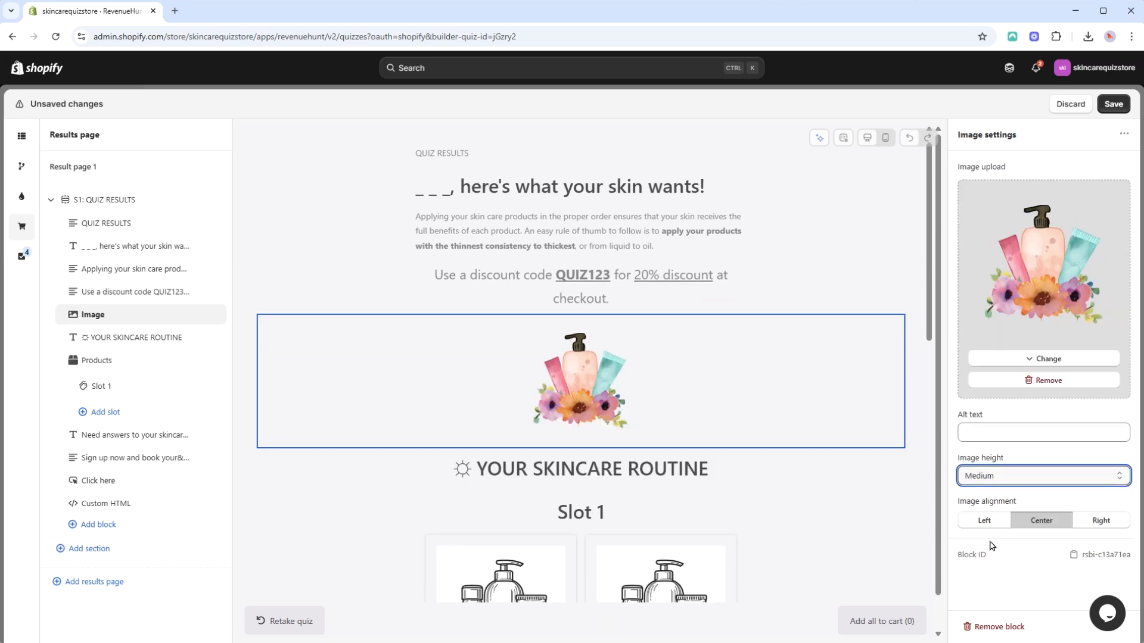
Try the Left and Right alignments on the results page image and return it to Center.
left_click(991, 527)
left_click(1097, 522)
left_click(1047, 523)
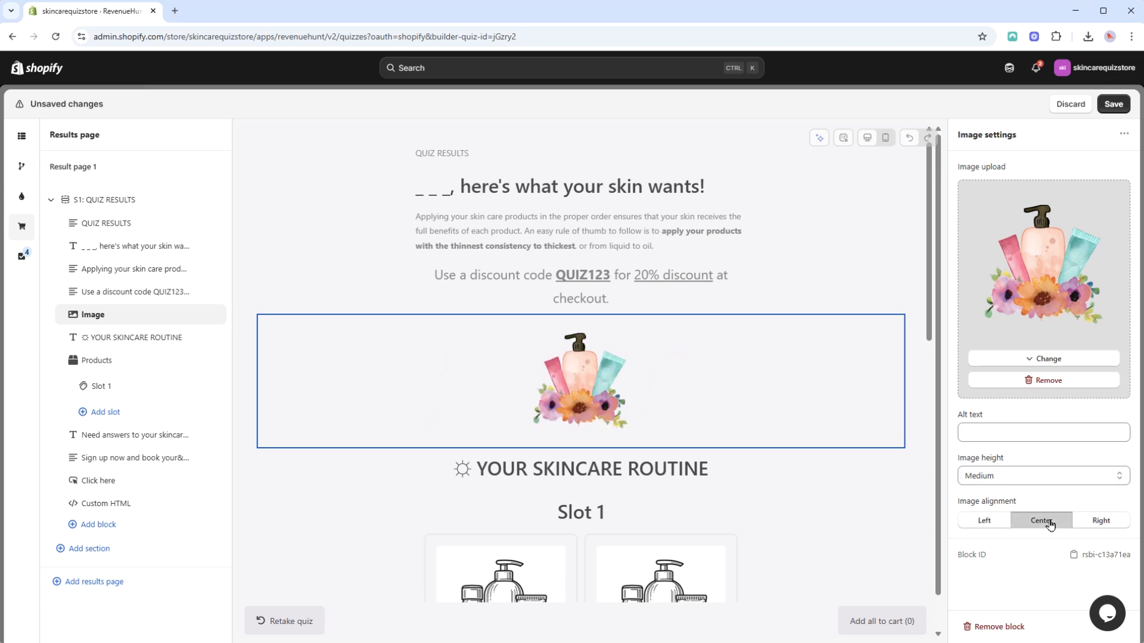
Upload background.png as the background image of Result page 1 and lower its opacity.
left_click(124, 175)
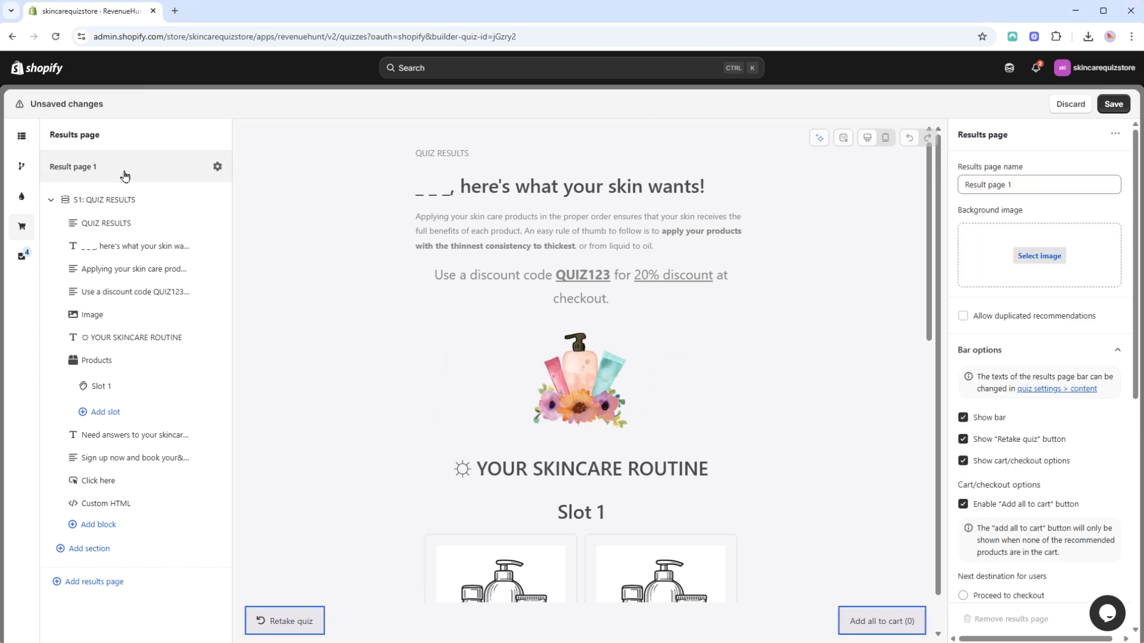
left_click(1052, 257)
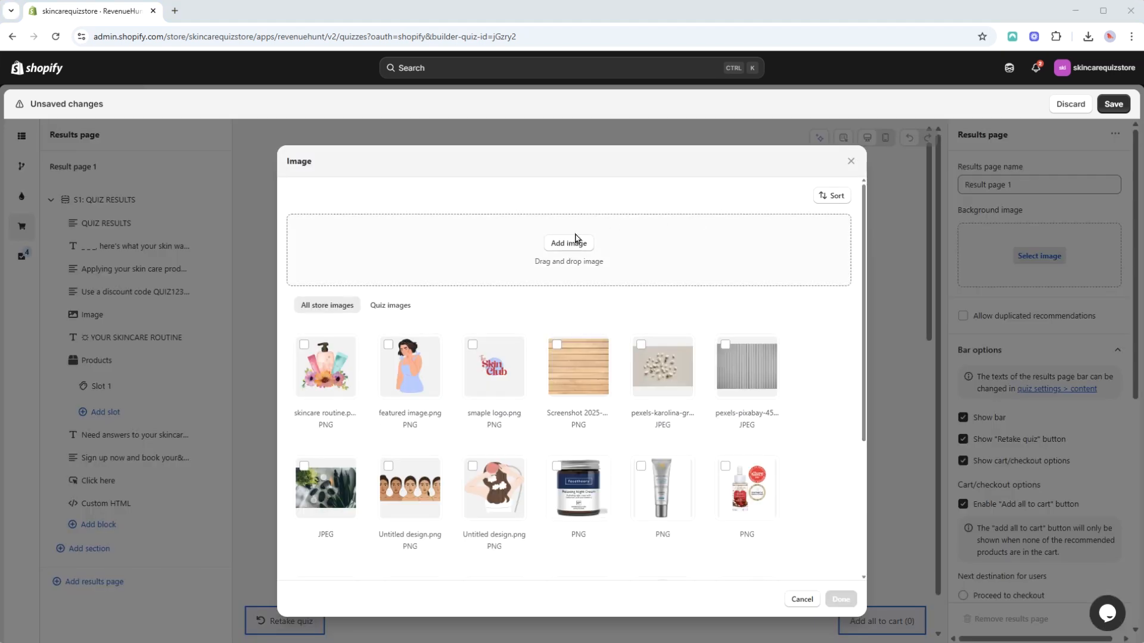
left_click(576, 239)
left_click(131, 114)
left_click(732, 526)
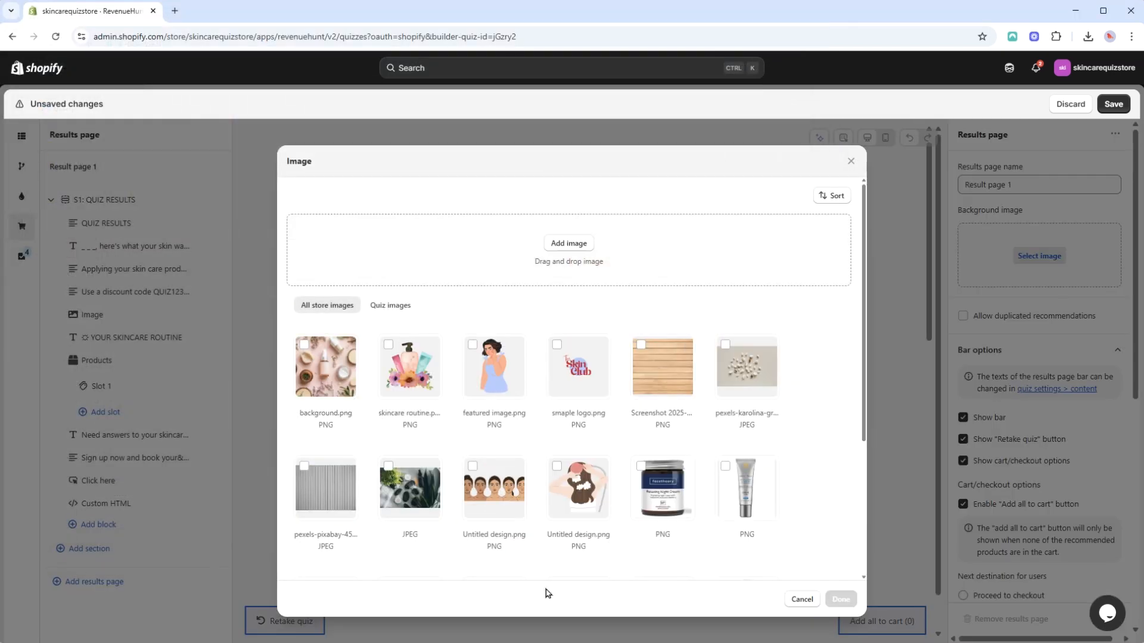
left_click(304, 344)
left_click(840, 600)
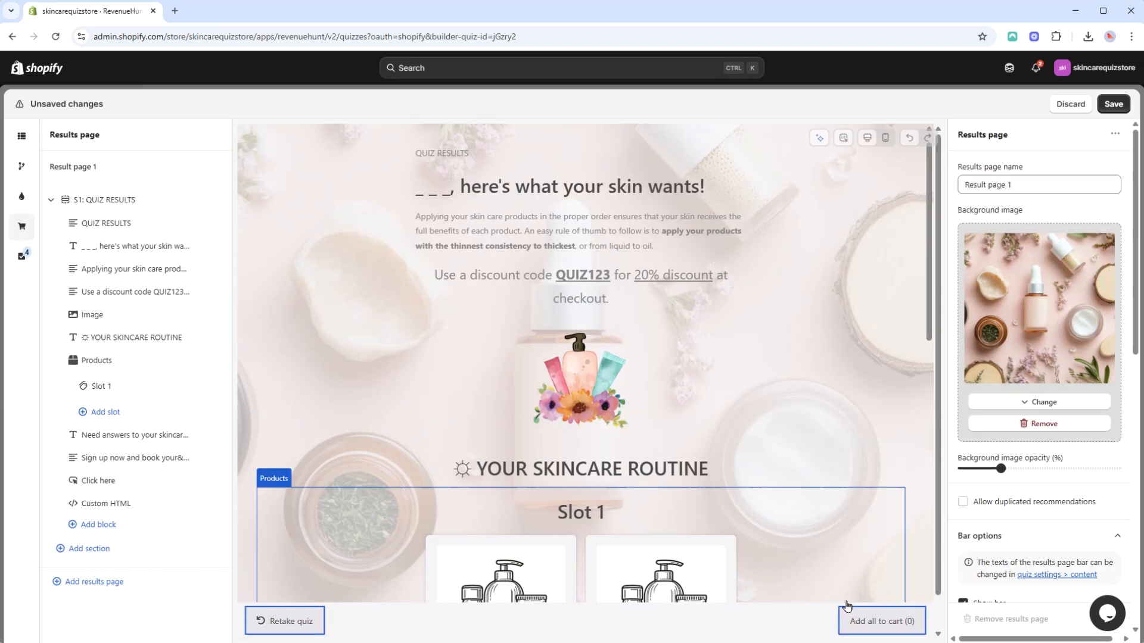
mouse_move(1000, 469)
left_mouse_down()
mouse_move(970, 469)
mouse_move(981, 469)
left_mouse_up()
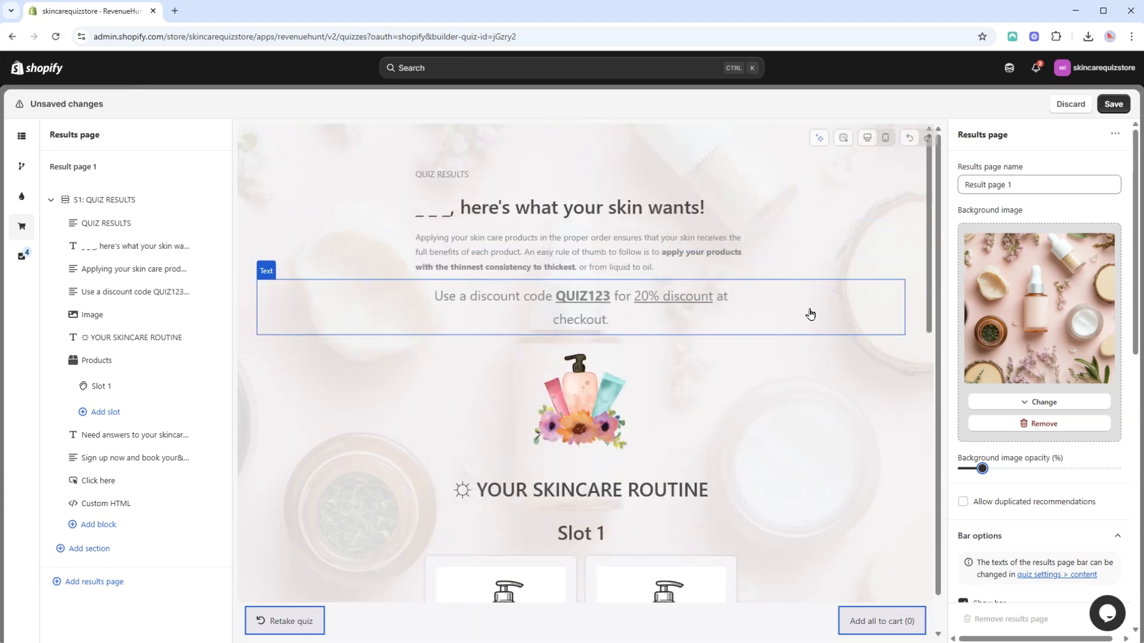
Examine the custom CSS code and custom JS code settings of Result page 1.
scroll(1111, 368, "down", 2)
left_click(1116, 500)
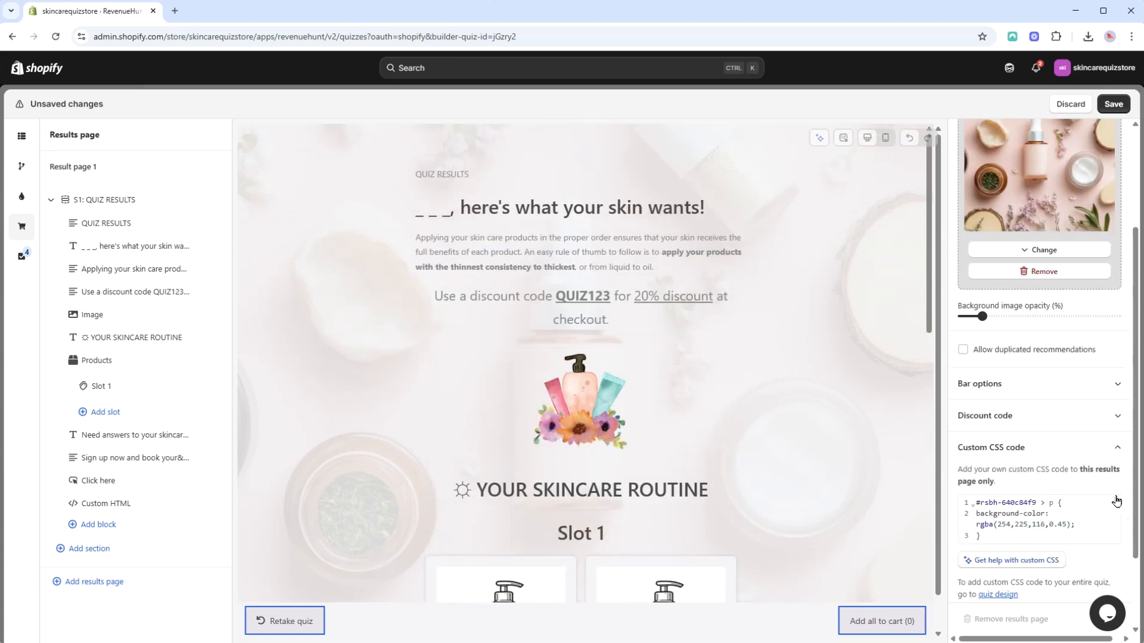
left_click(1115, 378)
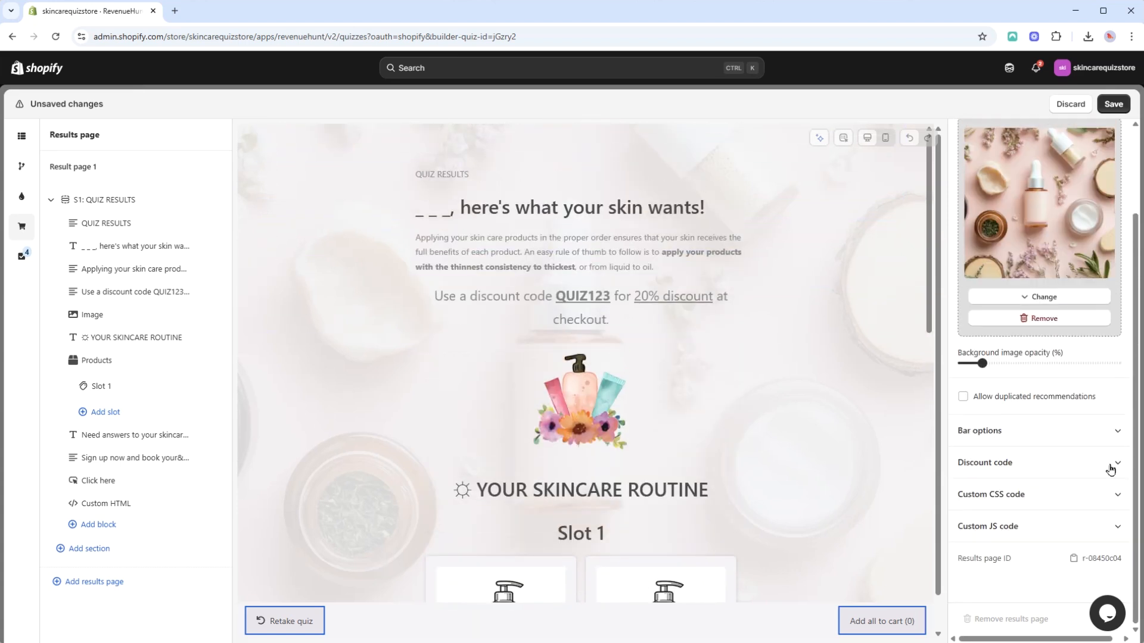
left_click(1109, 531)
scroll(1107, 494, "down", 5)
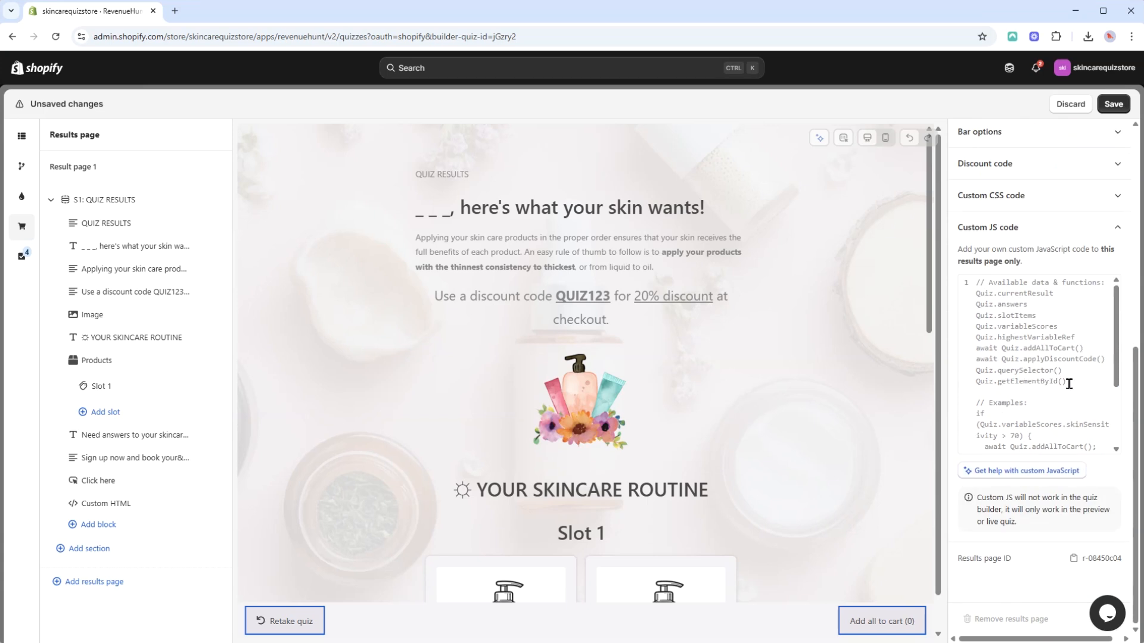
left_click(1114, 235)
scroll(1130, 382, "up", 2)
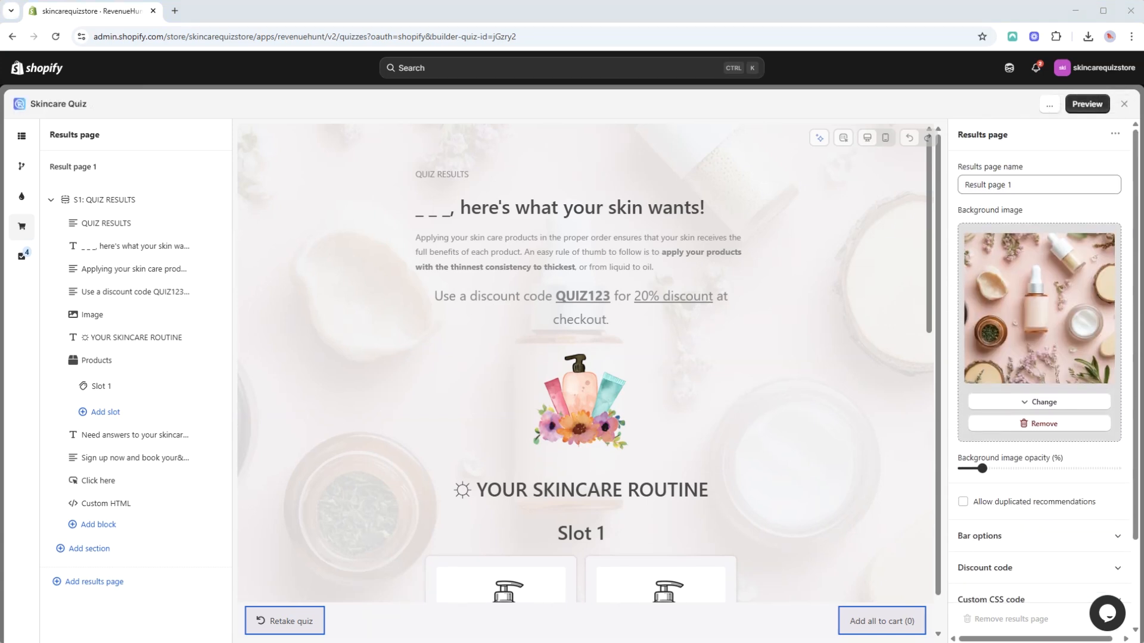
Set the Products block to side-by-side slots, left product alignment, and Small heading and description sizes.
left_click(133, 369)
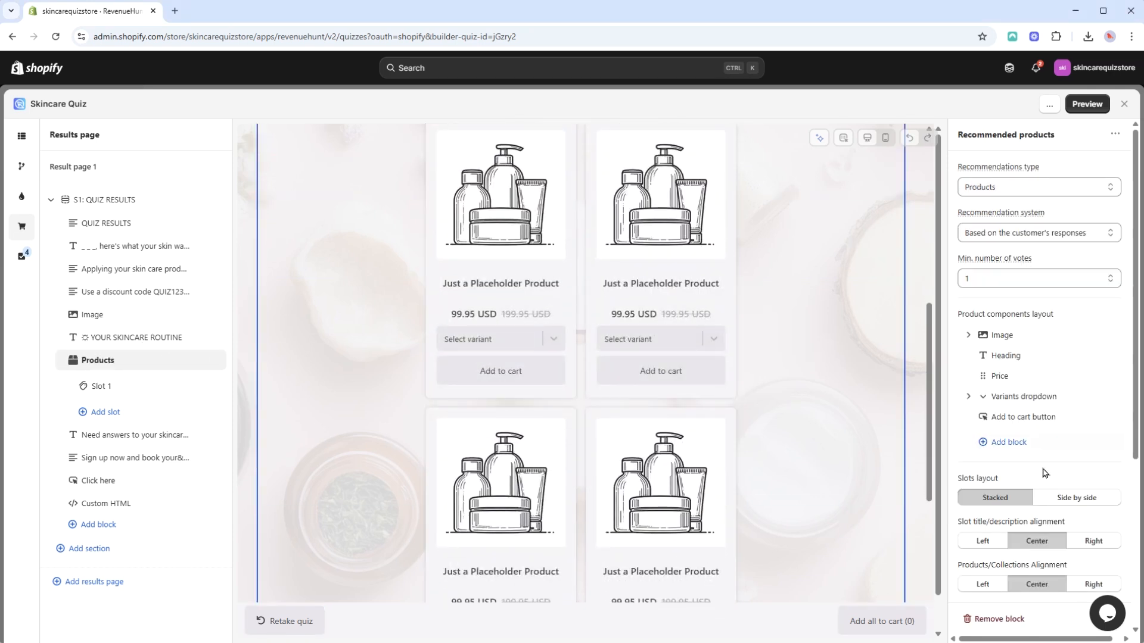
left_click(1070, 499)
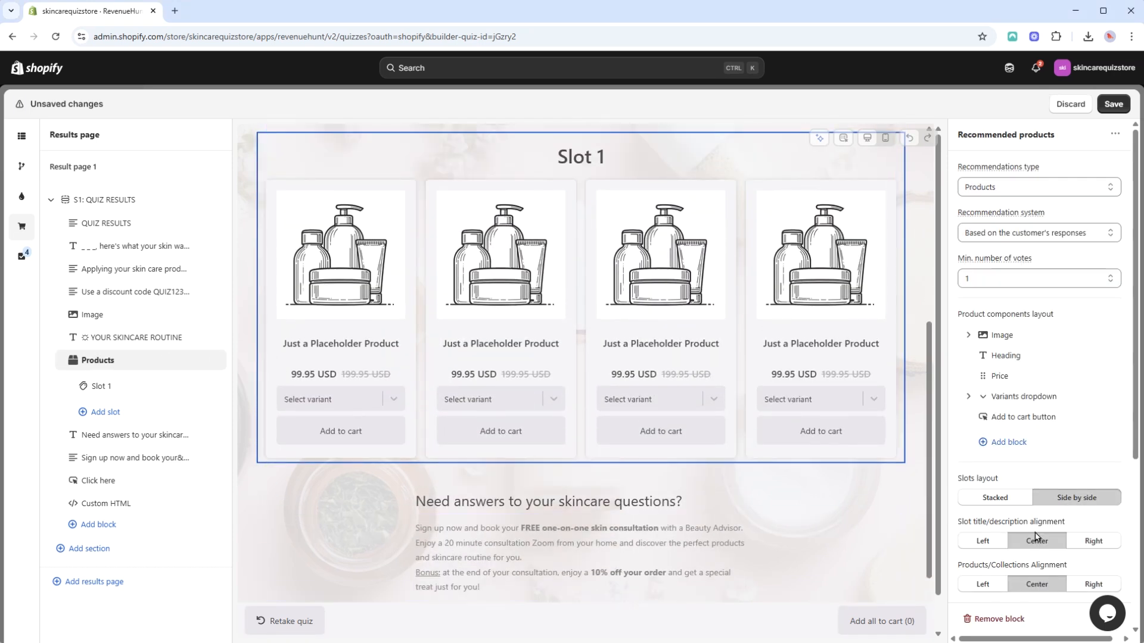
scroll(1013, 512, "down", 3)
left_click(992, 361)
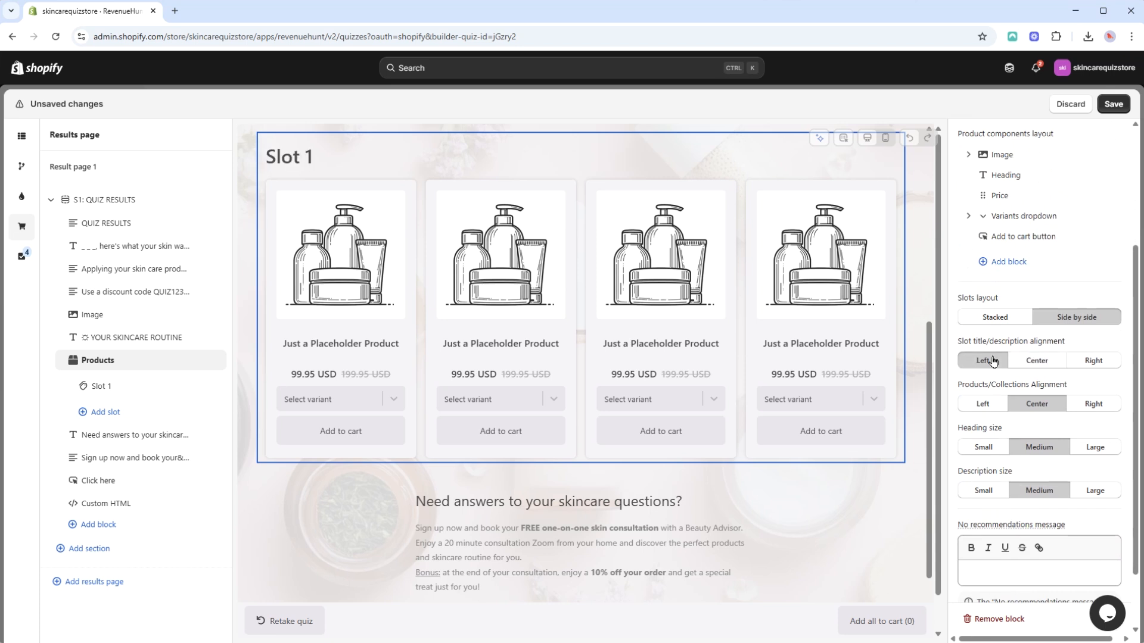
left_click(1037, 361)
left_click(987, 407)
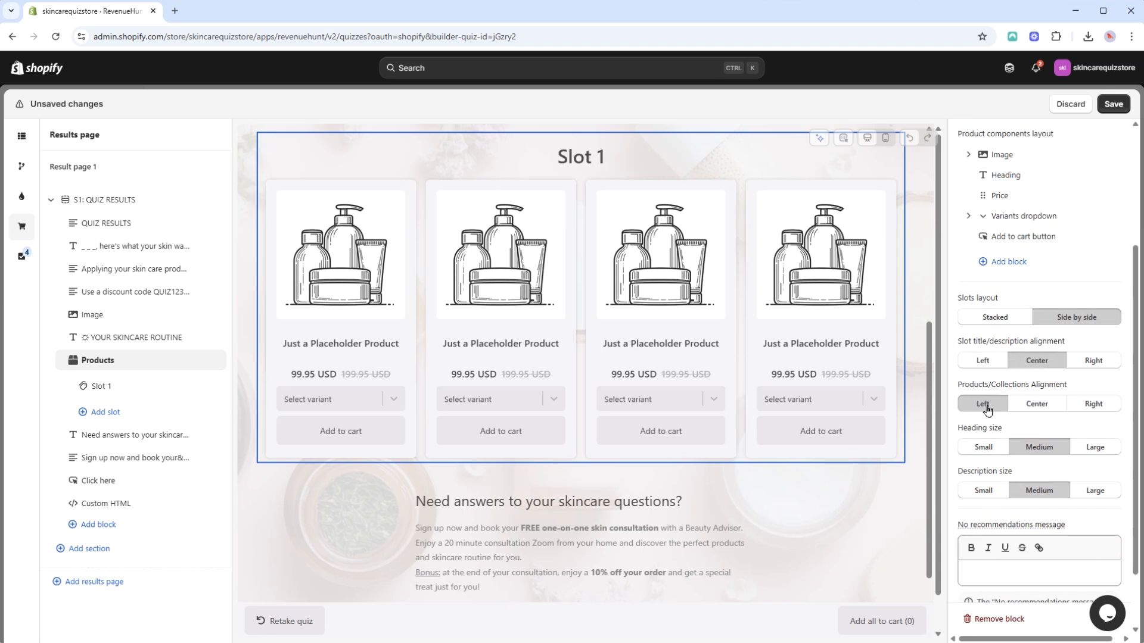
left_click(984, 448)
left_click(987, 495)
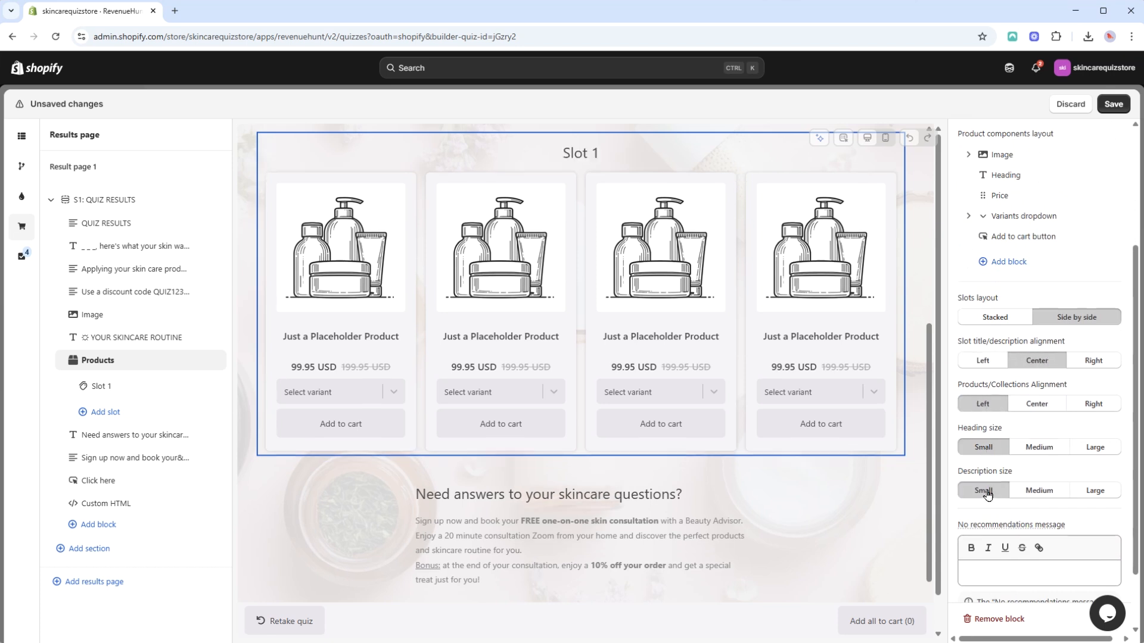
Add a Vendor component between the heading and price in the Products block's component layout.
scroll(1026, 466, "up", 3)
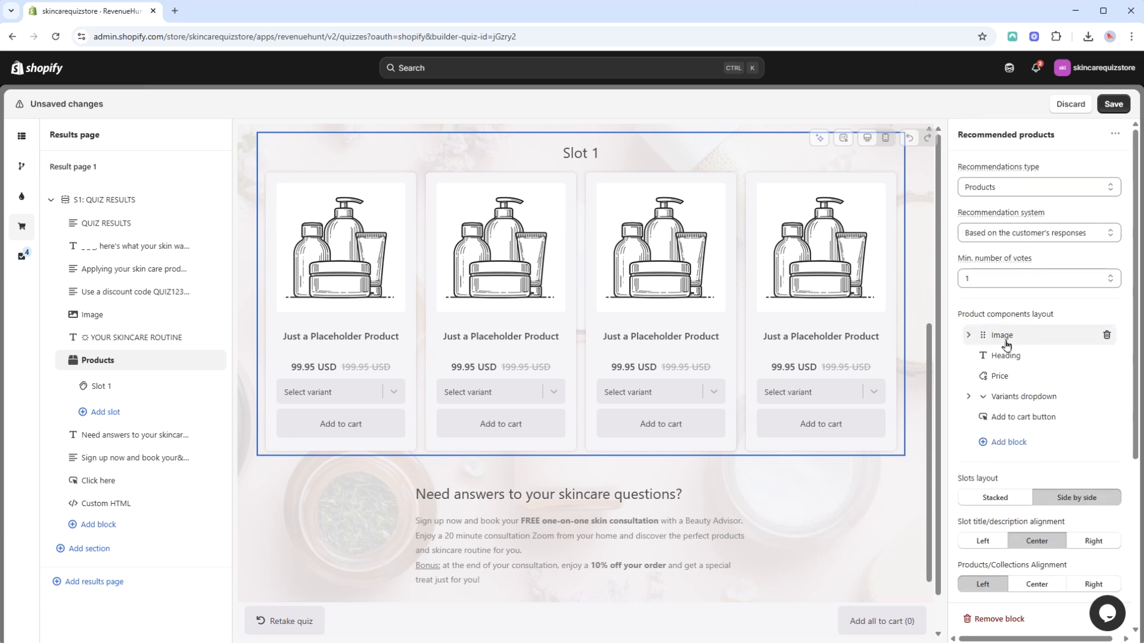
left_click(1014, 368)
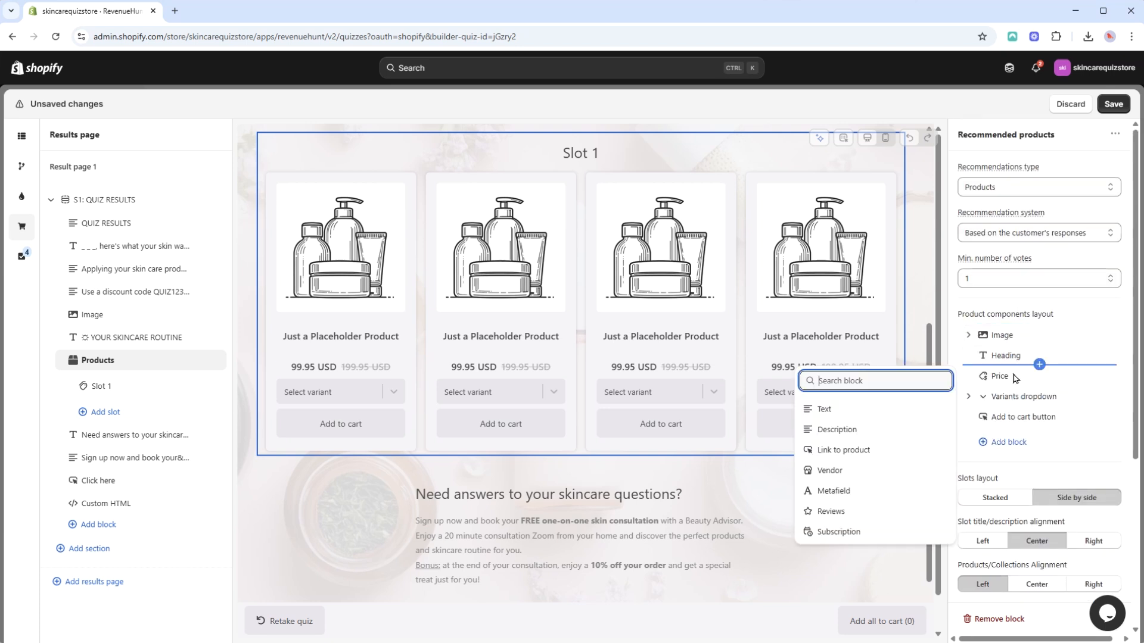
left_click(834, 471)
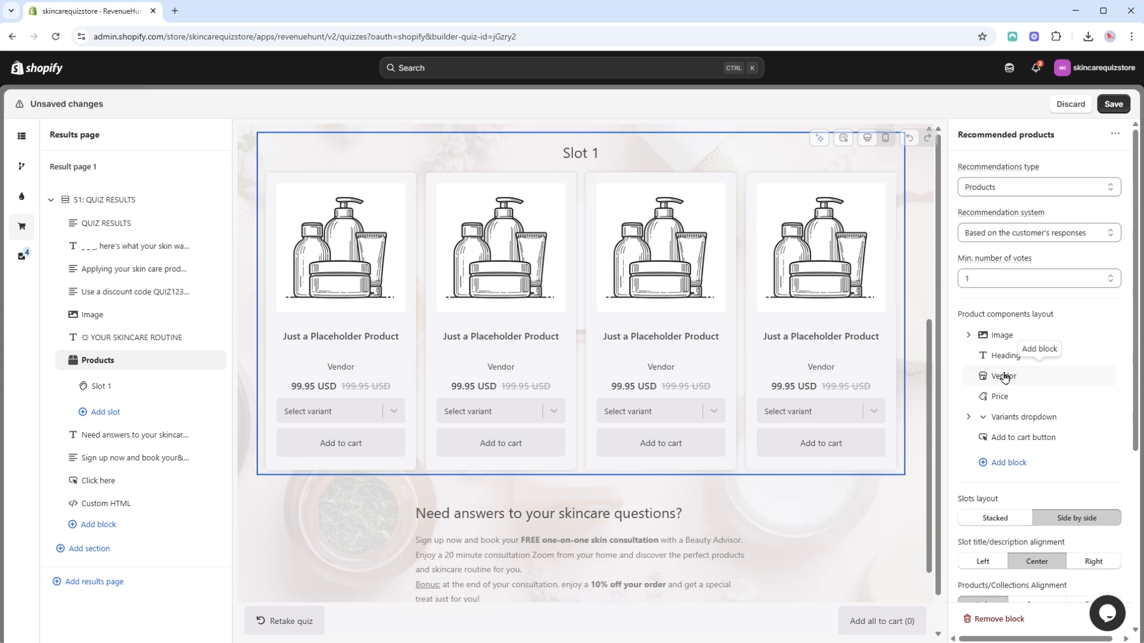
Add a Metafield component to the product layout and move it between the heading and vendor.
left_click(1006, 470)
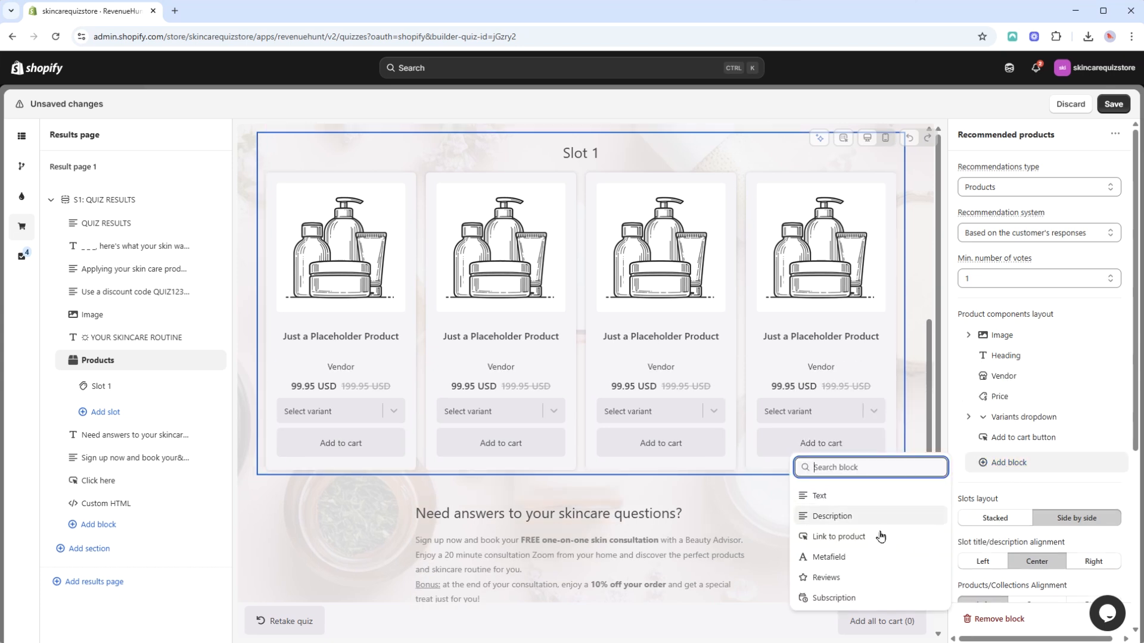
left_click(873, 565)
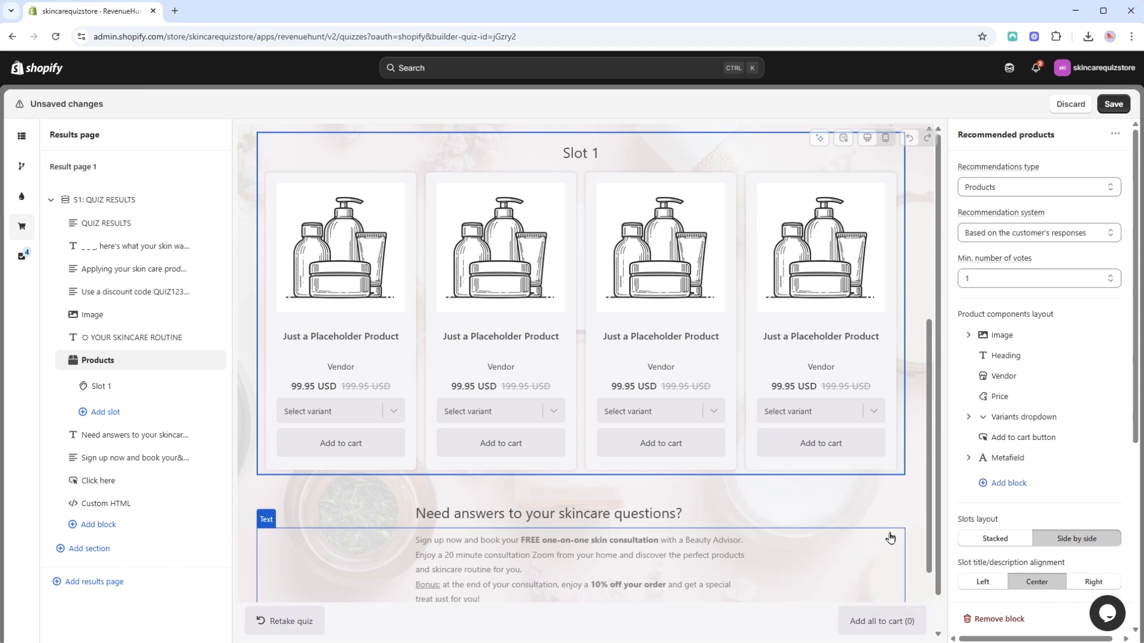
left_click_drag(984, 462, 982, 379)
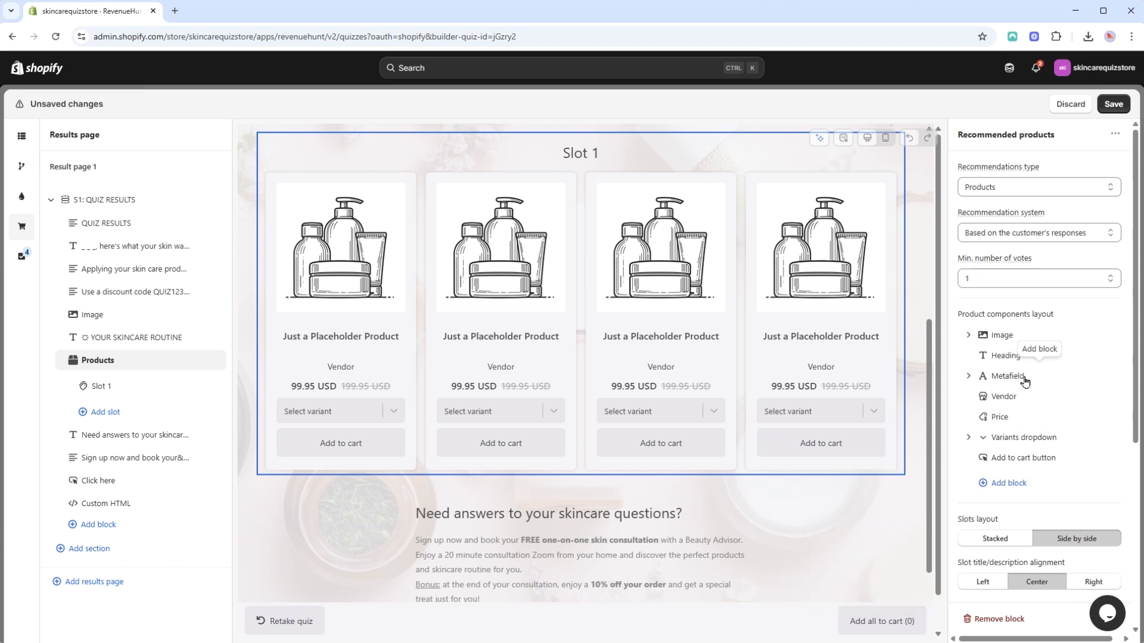
Set the product image's picture size/ratio to Original and toggle the option to optimize images size.
left_click(968, 335)
left_click(1073, 376)
left_click(1052, 406)
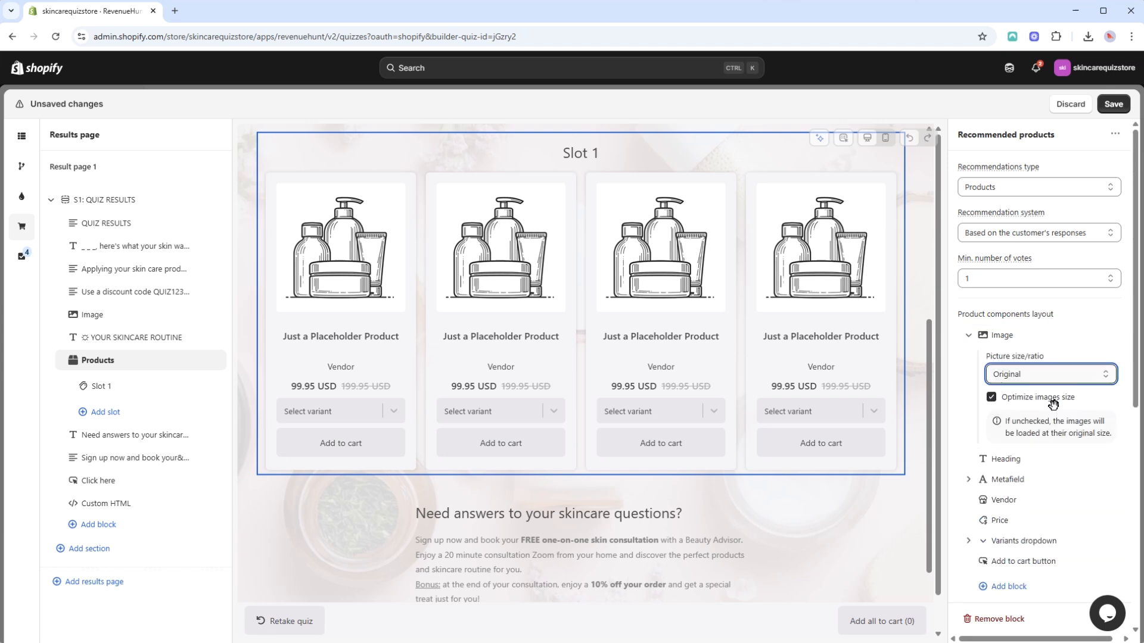
left_click(1017, 402)
left_click(968, 335)
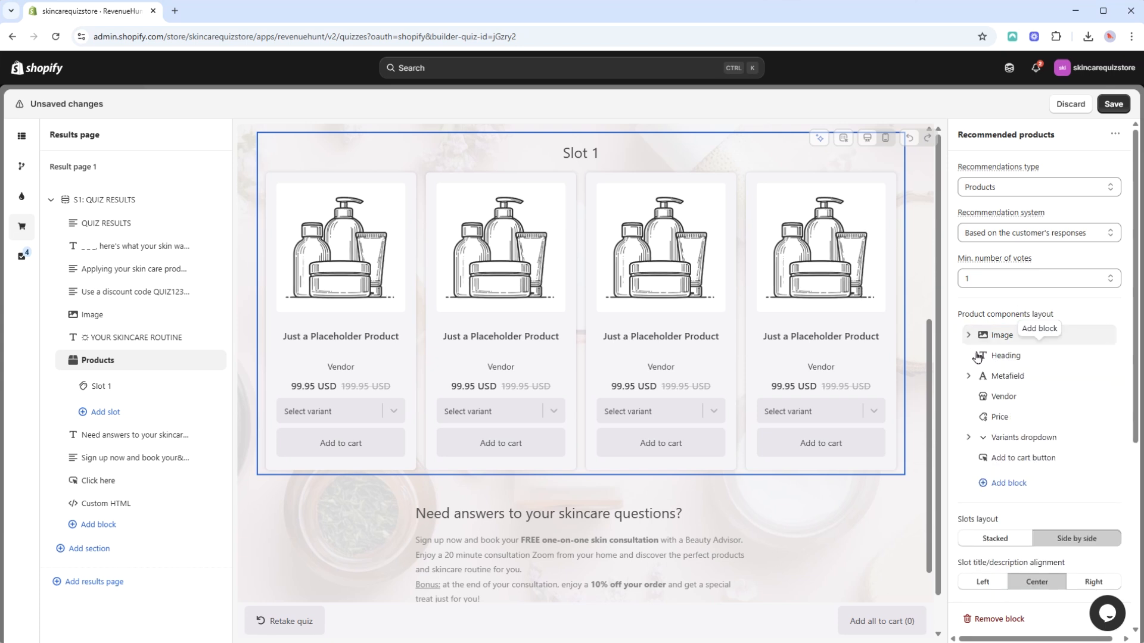
Choose custom.description as the product layout's metafield and save the quiz changes.
left_click(969, 376)
left_click(1039, 417)
left_click(1036, 447)
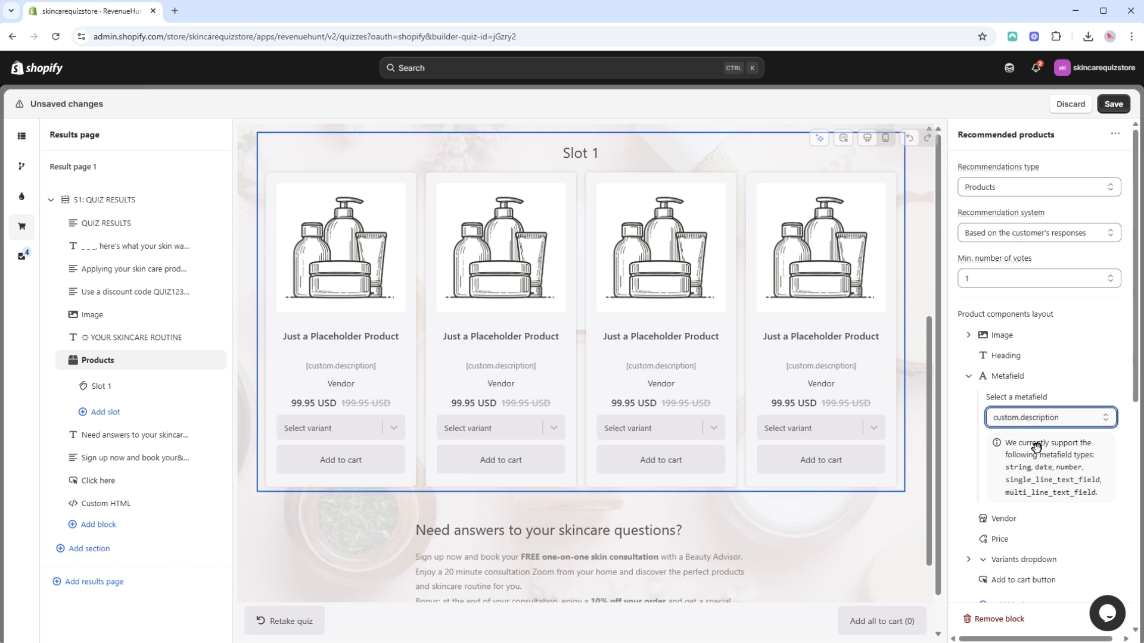
left_click(971, 378)
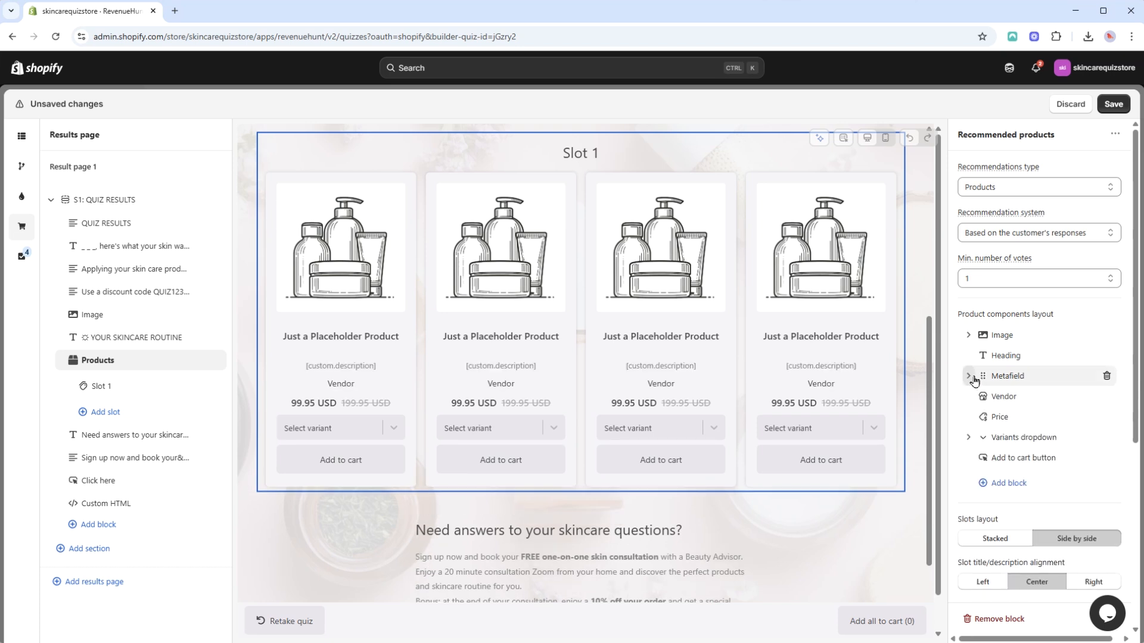
left_click(1112, 99)
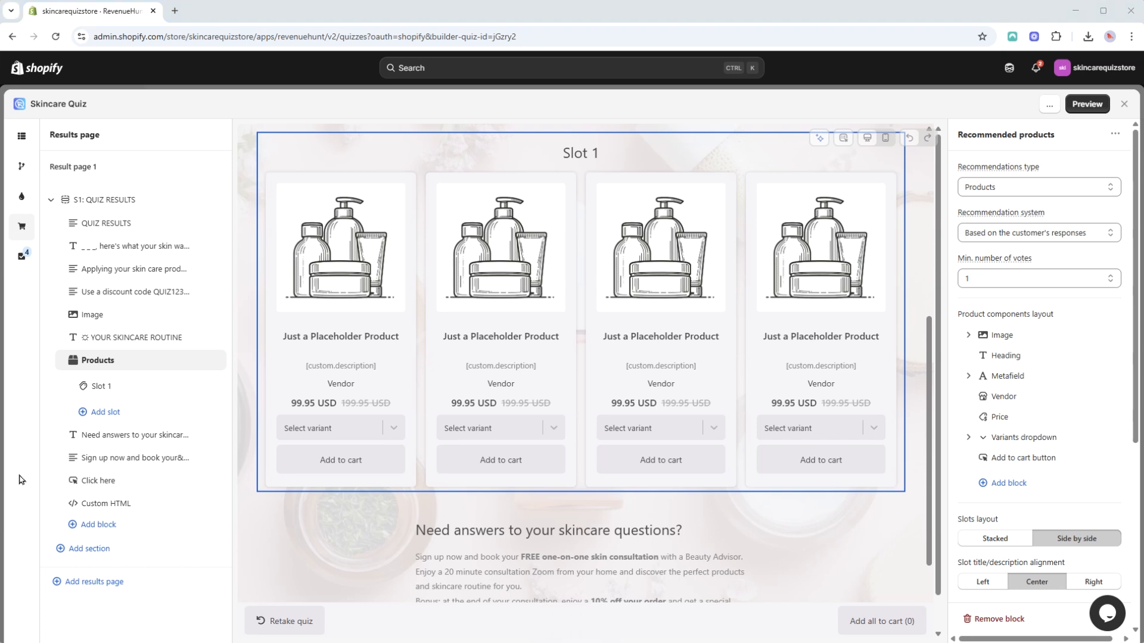
Open the quiz design settings, check the primary colors section and switch the preview to the questions.
left_click(22, 197)
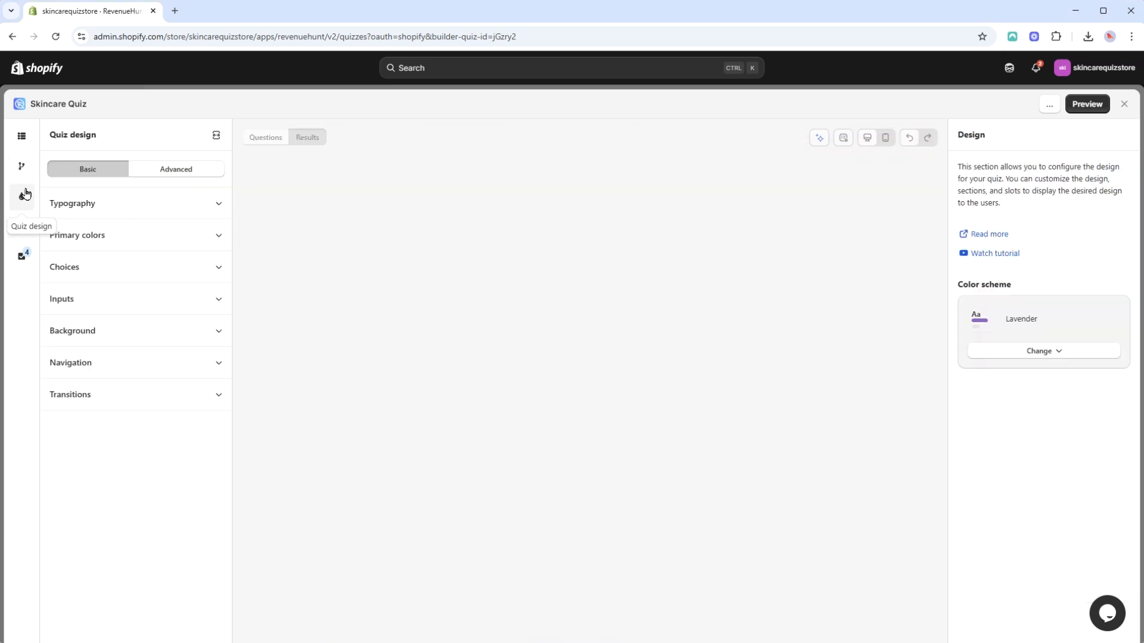
left_click(118, 239)
left_click(118, 238)
left_click(259, 141)
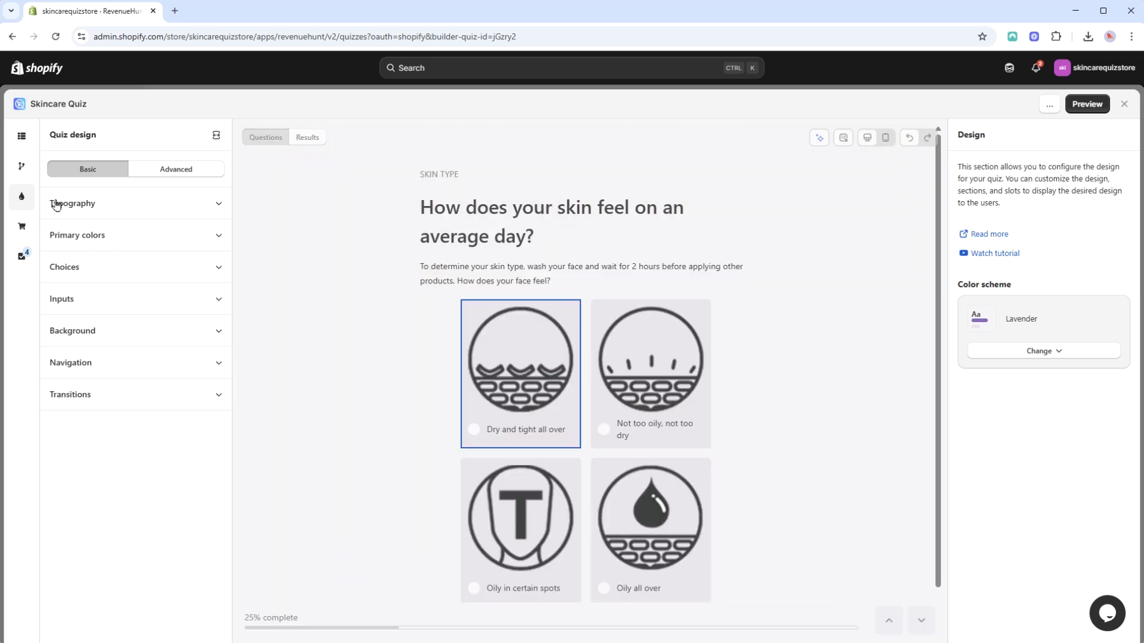
Return to the quiz questions and examine the first question's settings, image, introductory label and heading blocks.
left_click(22, 135)
left_click(125, 173)
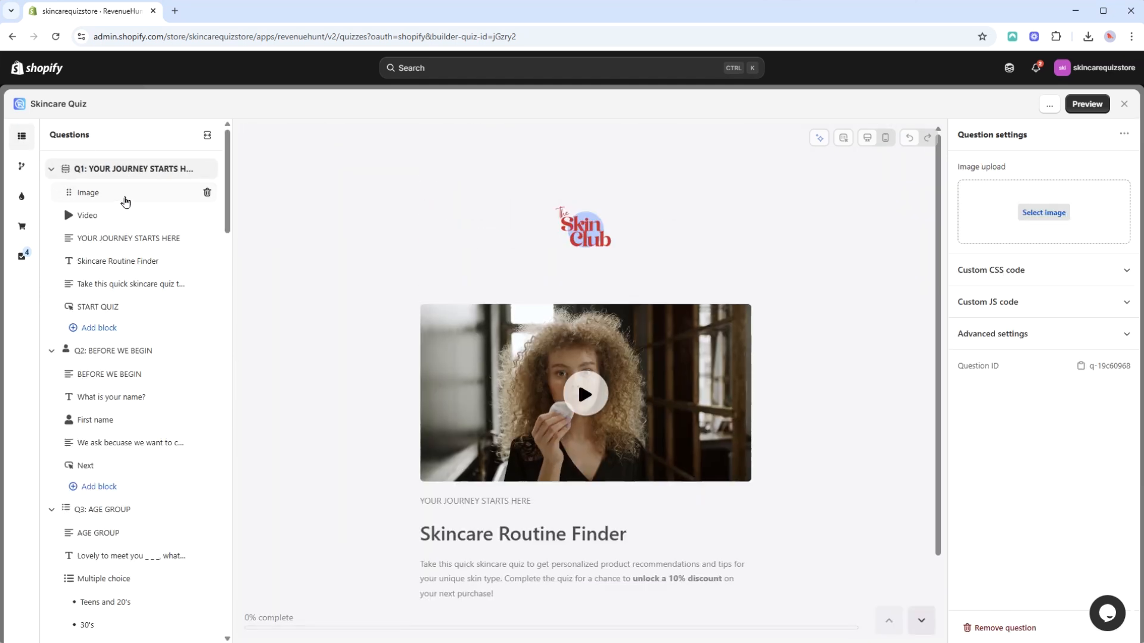
left_click(126, 193)
left_click(125, 238)
left_click(132, 264)
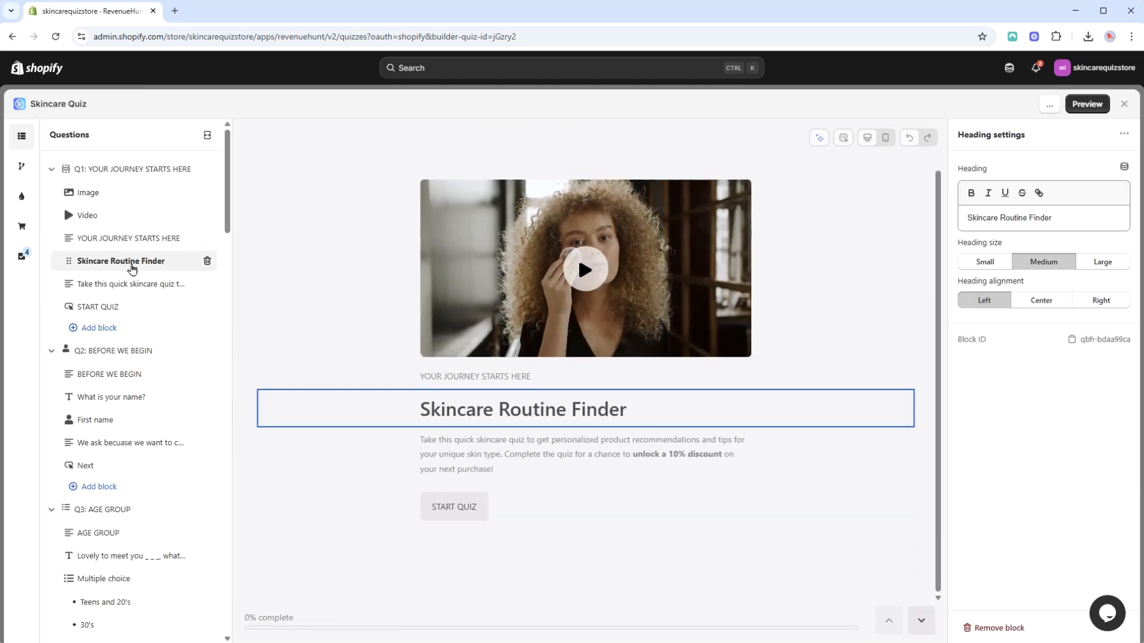
Try the Left and Right alignments on the first question's logo image and return it to Center.
left_click(130, 171)
left_click(129, 200)
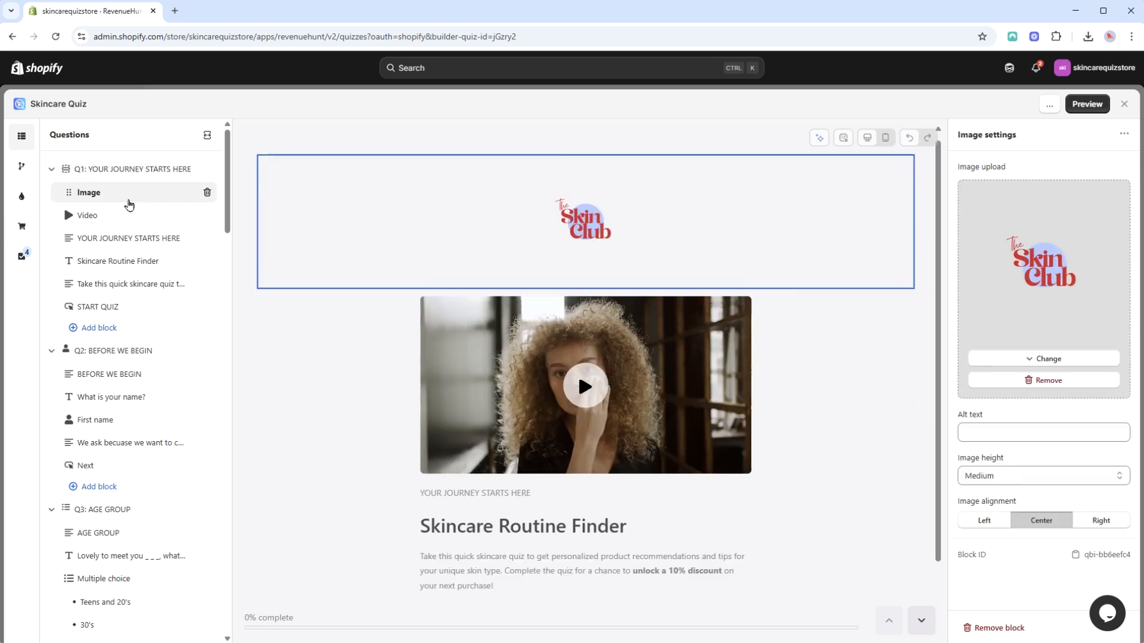
left_click(984, 520)
left_click(1100, 521)
left_click(1055, 526)
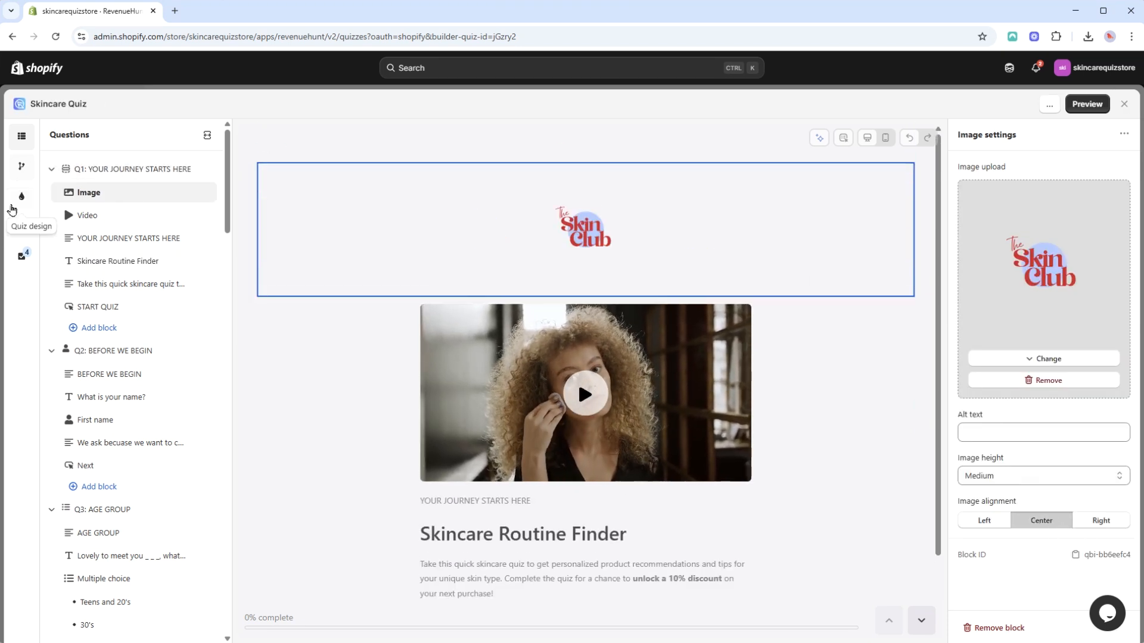
Open the quiz's results page and view the settings of its QUIZ RESULTS text block.
left_click(16, 235)
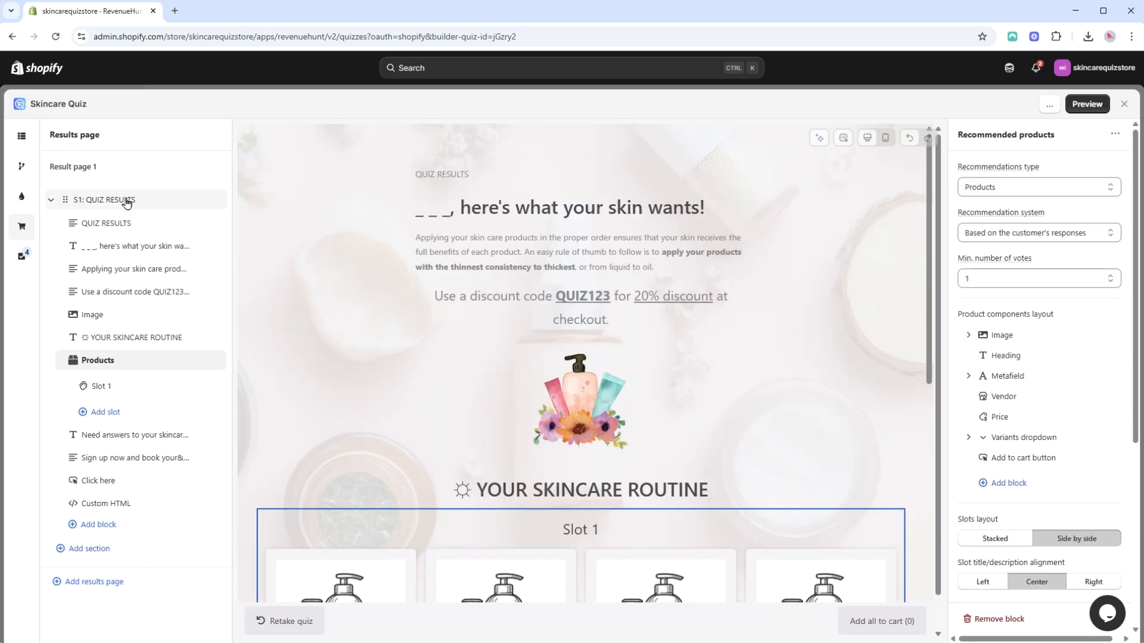
scroll(355, 359, "down", 8)
scroll(357, 361, "up", 8)
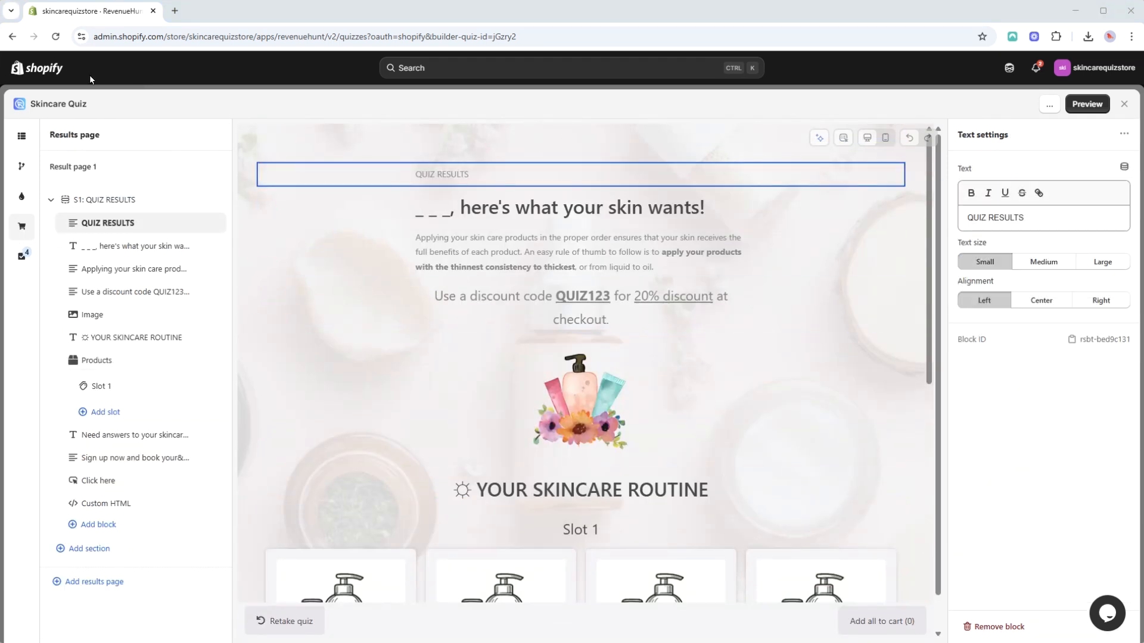
Open the settings of Result page 1 and examine its custom CSS and custom JS code sections.
left_click(116, 172)
scroll(1095, 335, "down", 2)
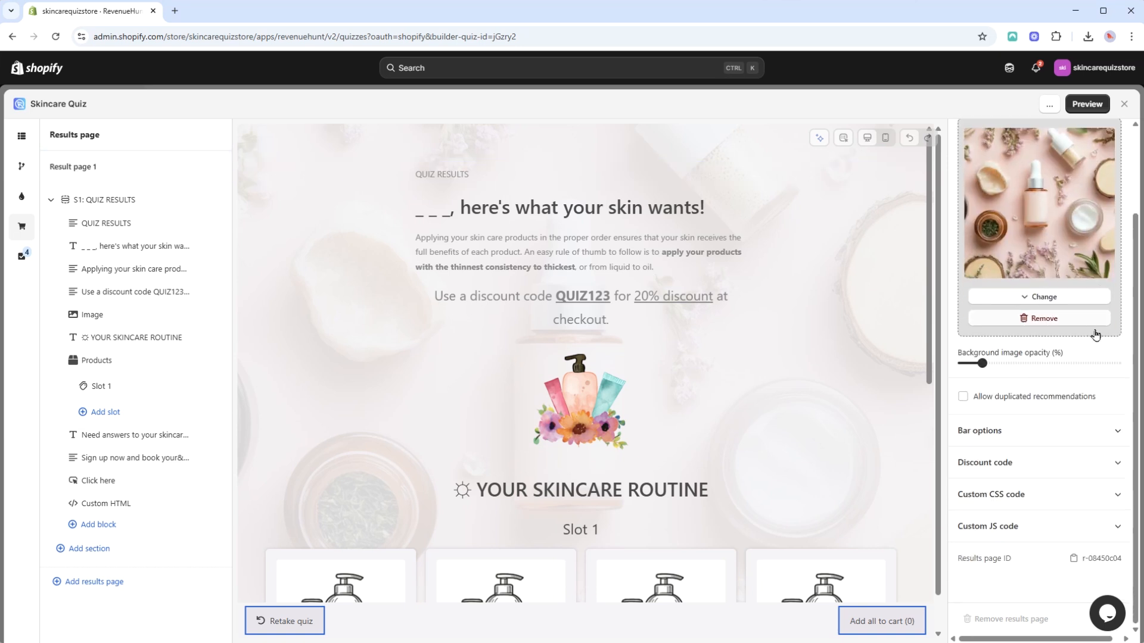
left_click(1060, 503)
left_click(1083, 352)
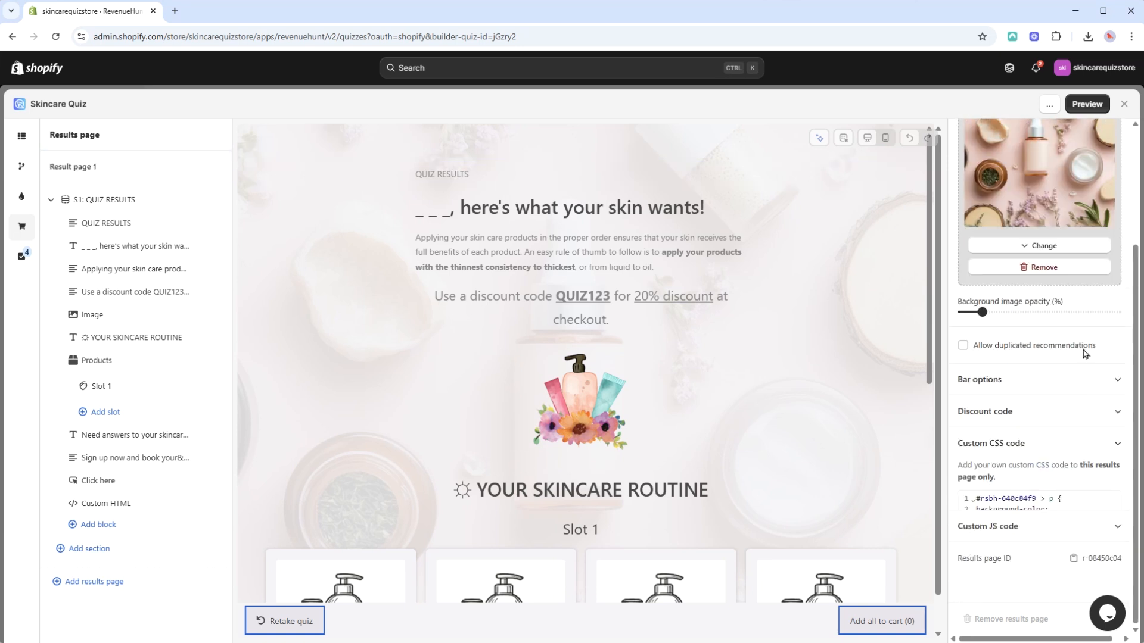
left_click(1084, 536)
scroll(1085, 494, "up", 3)
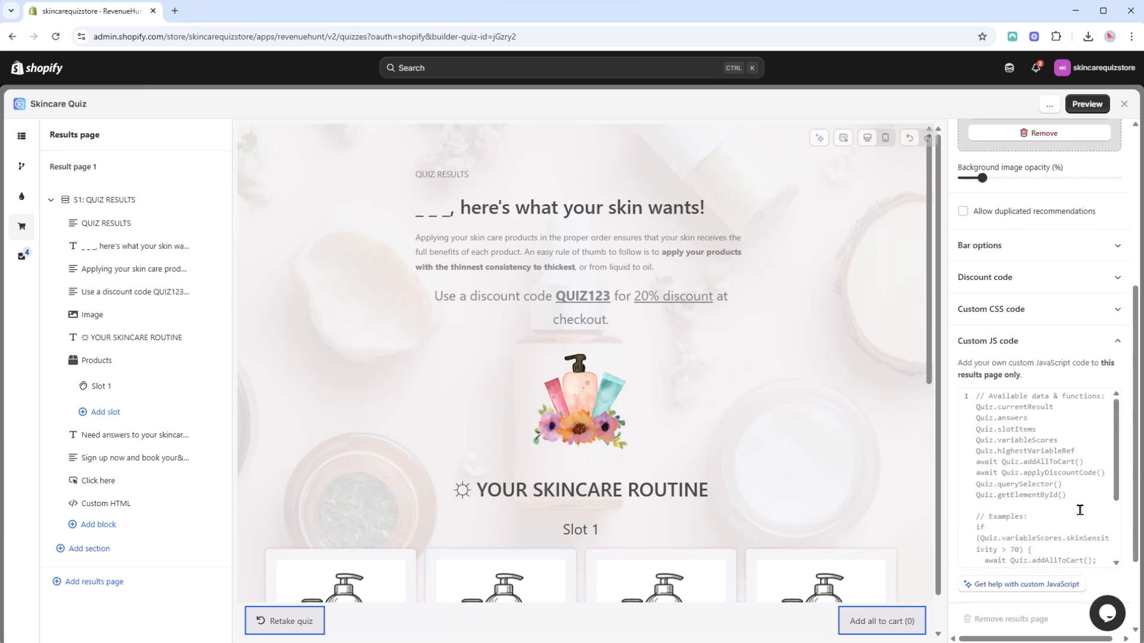
left_click(1088, 474)
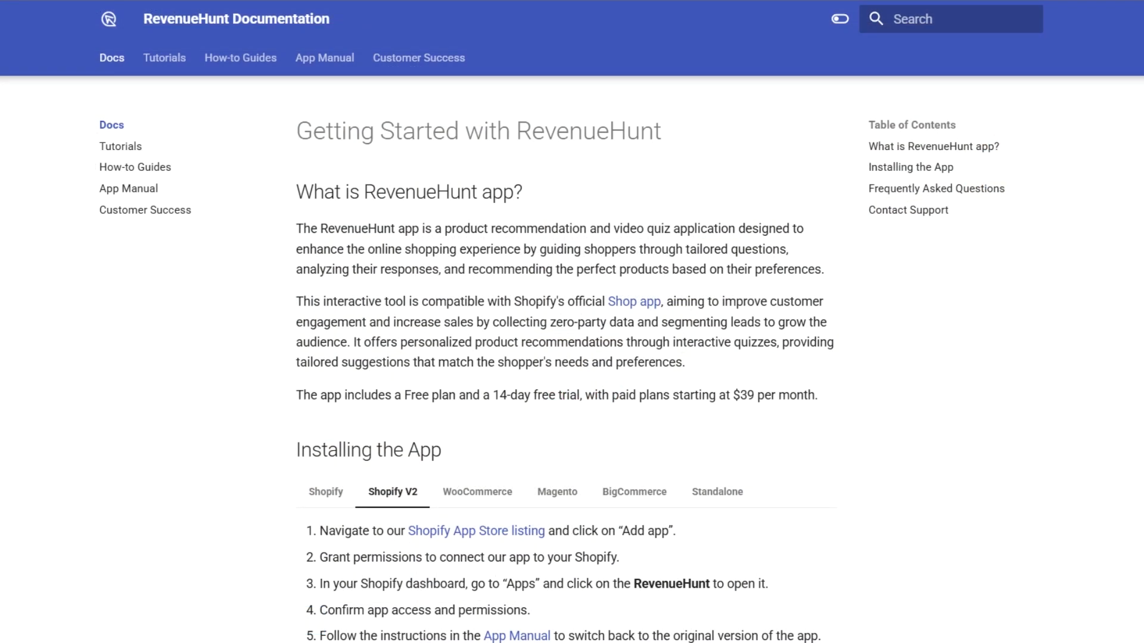
Switch to the RevenueHunt documentation and look through the app installation instructions and frequently asked questions.
scroll(566, 360, "down", 6)
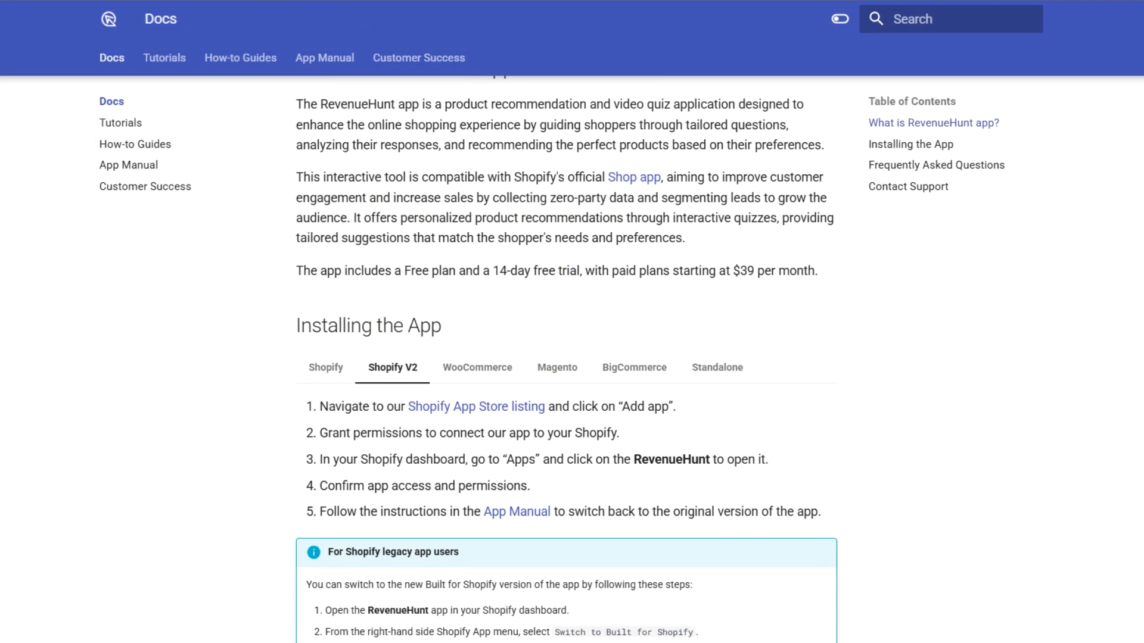
scroll(566, 357, "down", 7)
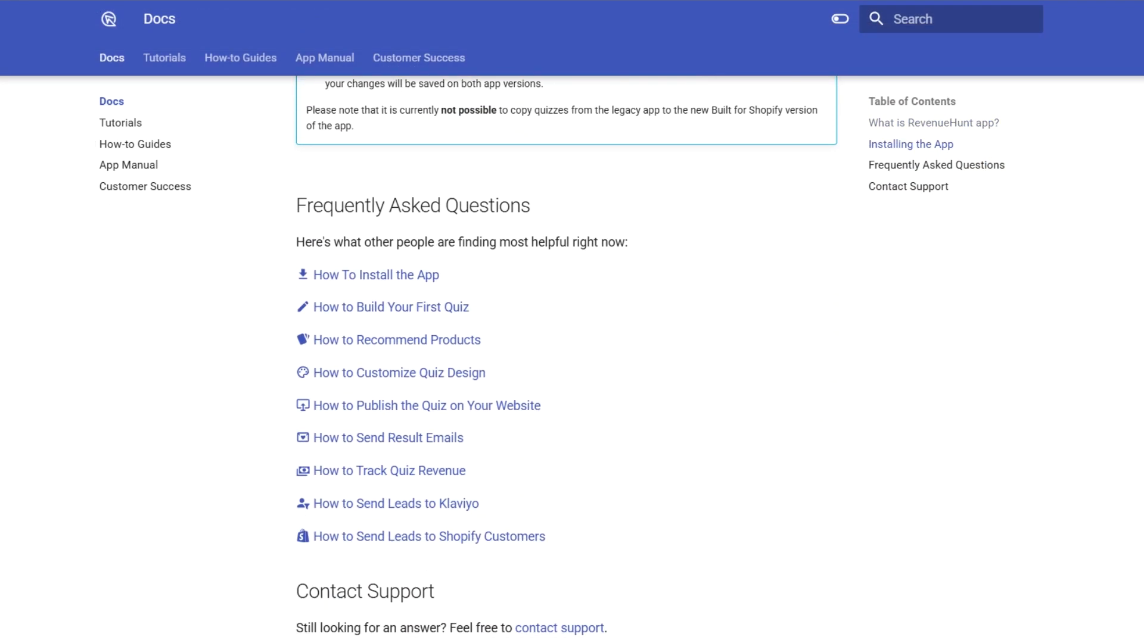